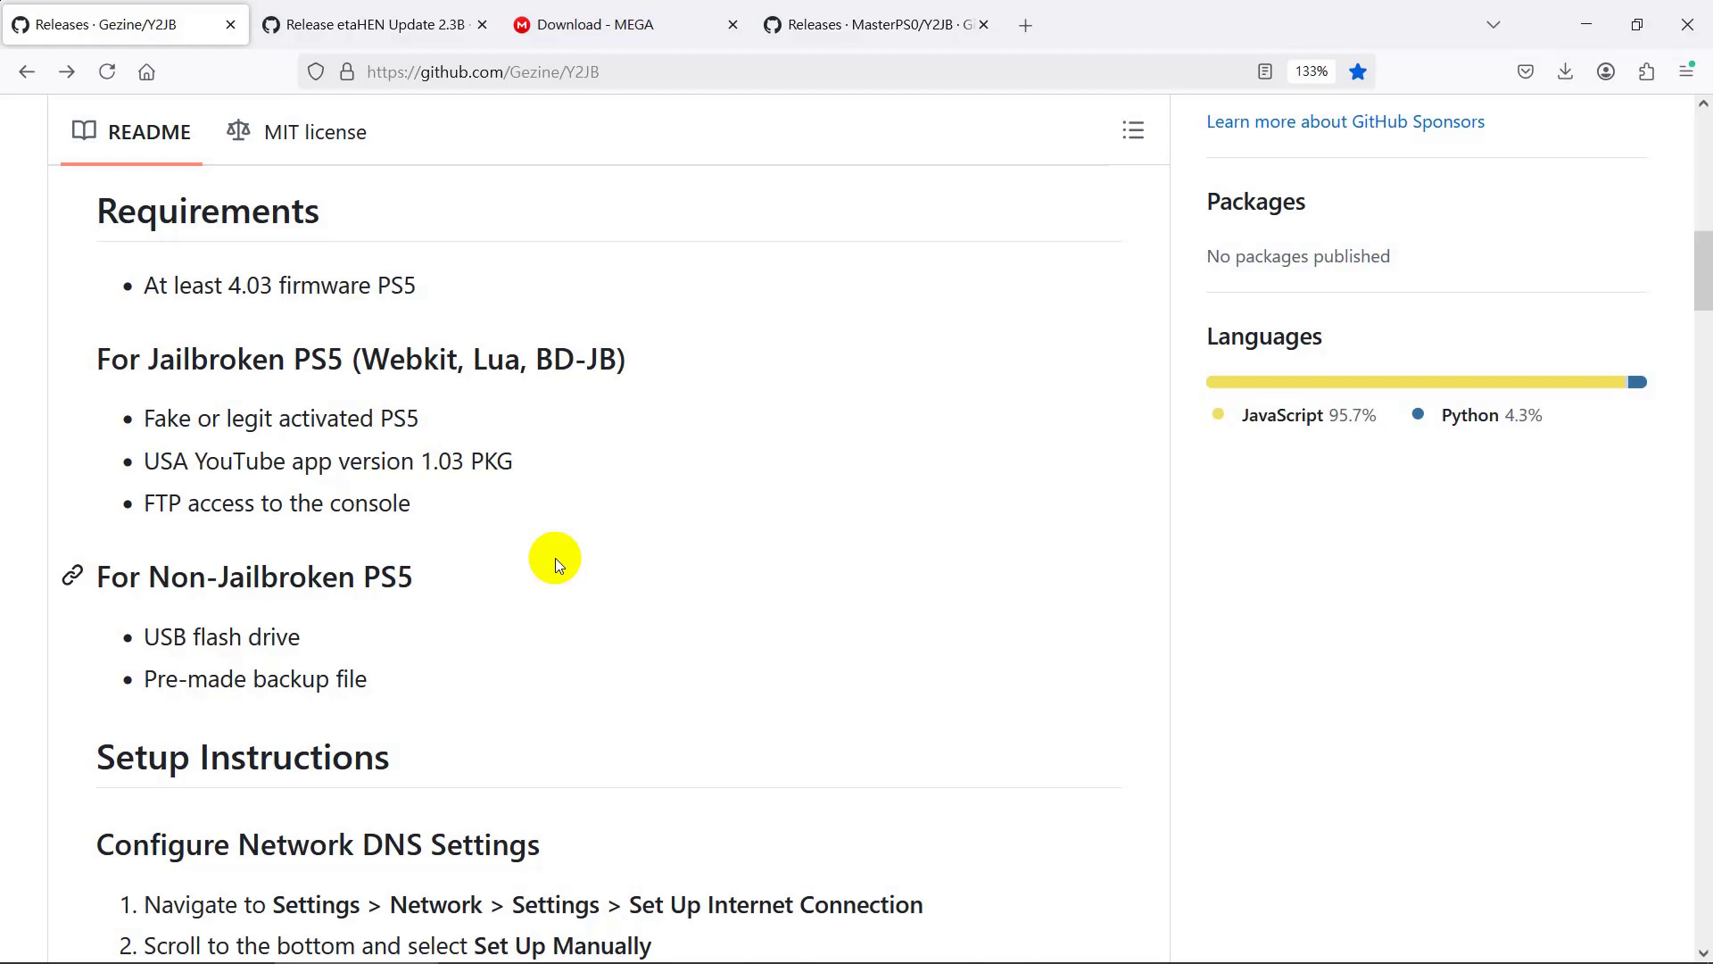
Open the releases of the Gezine/Y2JB repository and highlight the Y2JB_backup_1.2.1.zip asset
scroll(1105, 627, "up", 9)
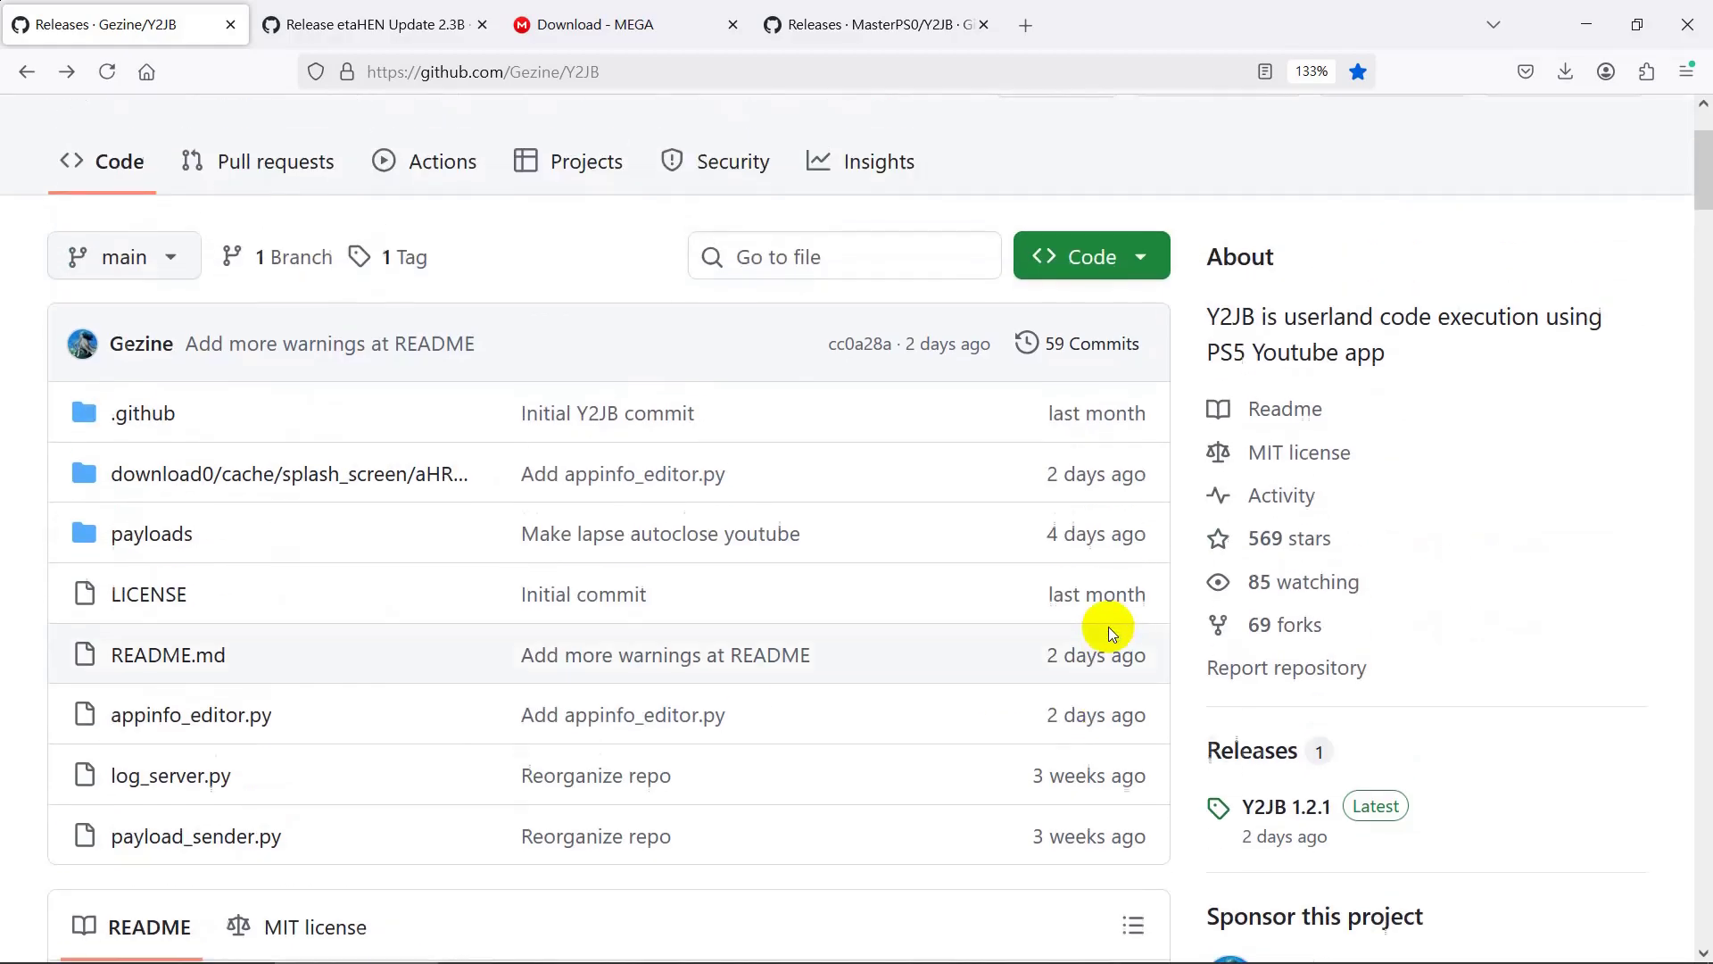
scroll(1214, 625, "down", 2)
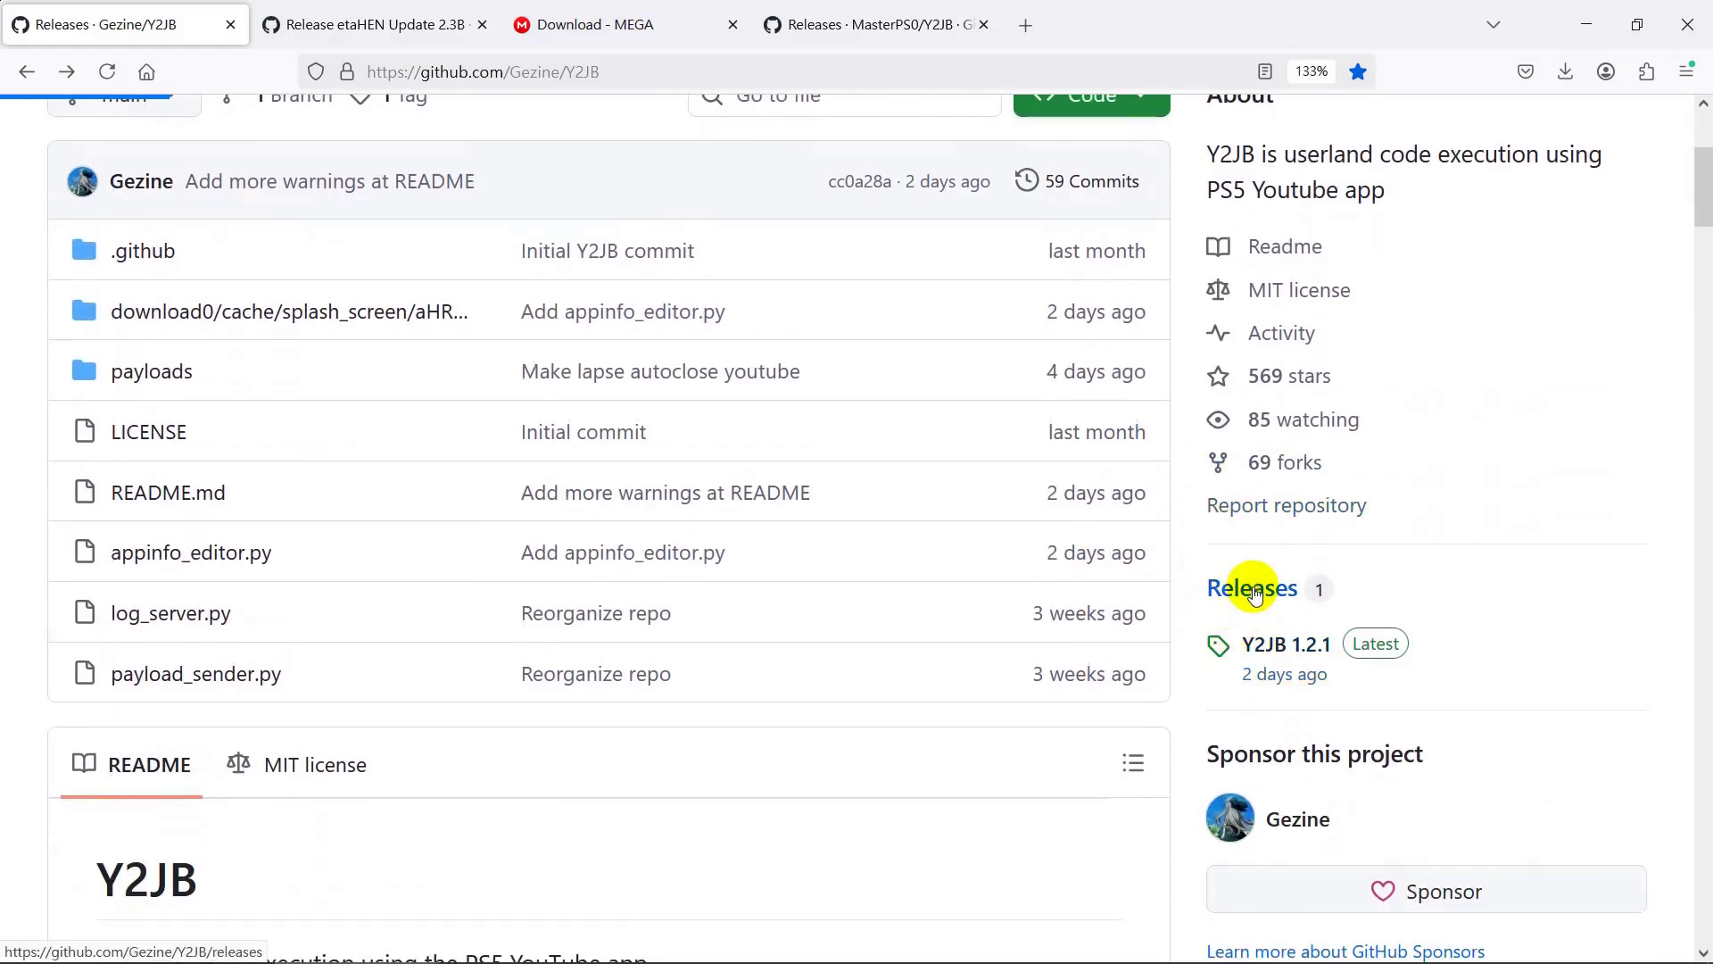
left_click(1252, 584)
scroll(830, 612, "down", 7)
left_click_drag(829, 629, 419, 620)
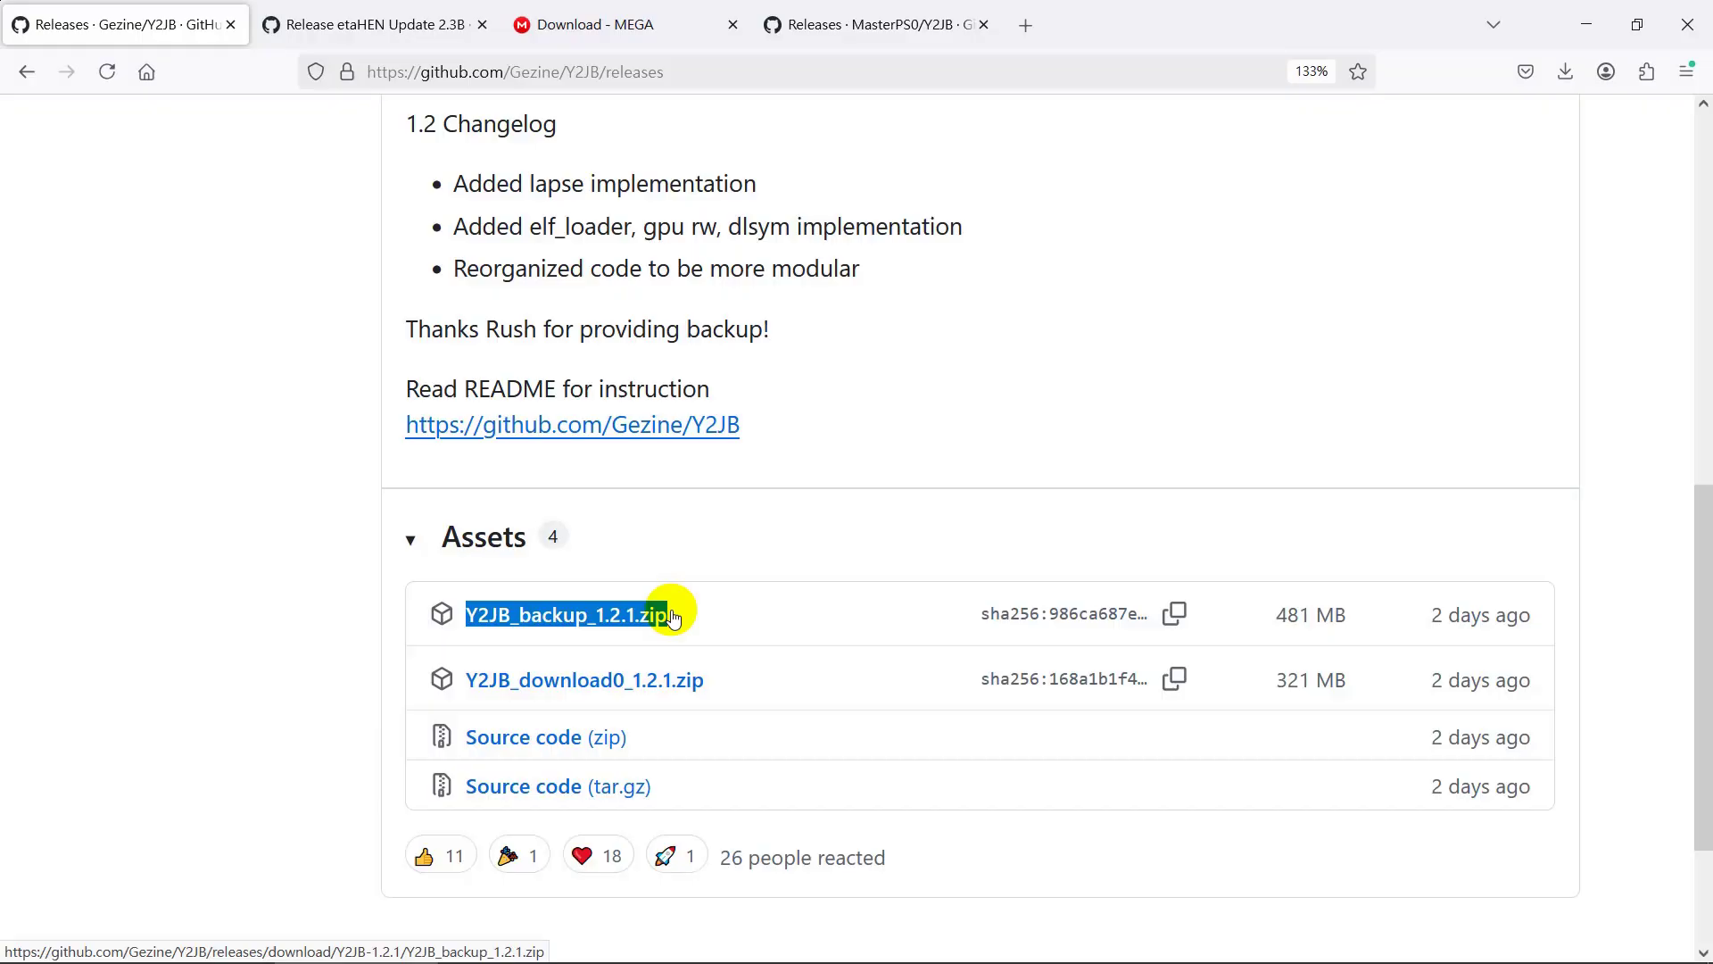
Return to the Y2JB repository's main page and check the ZIP download option for its code
left_click(25, 73)
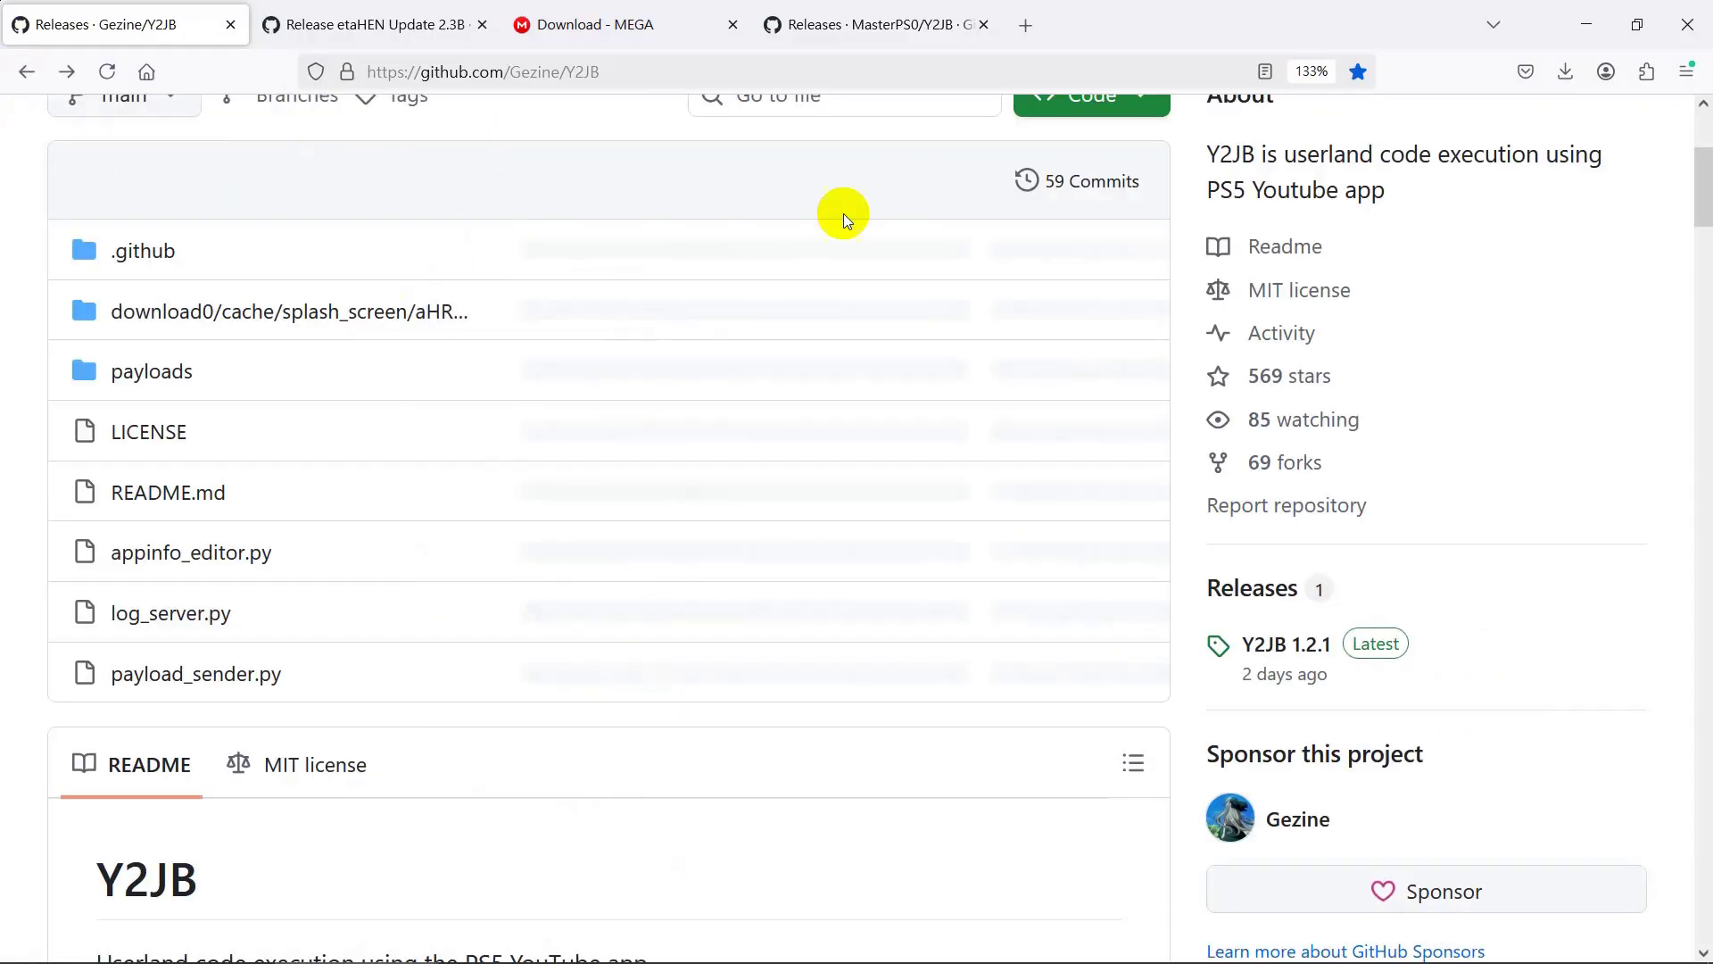
scroll(1035, 258, "up", 2)
left_click(1103, 267)
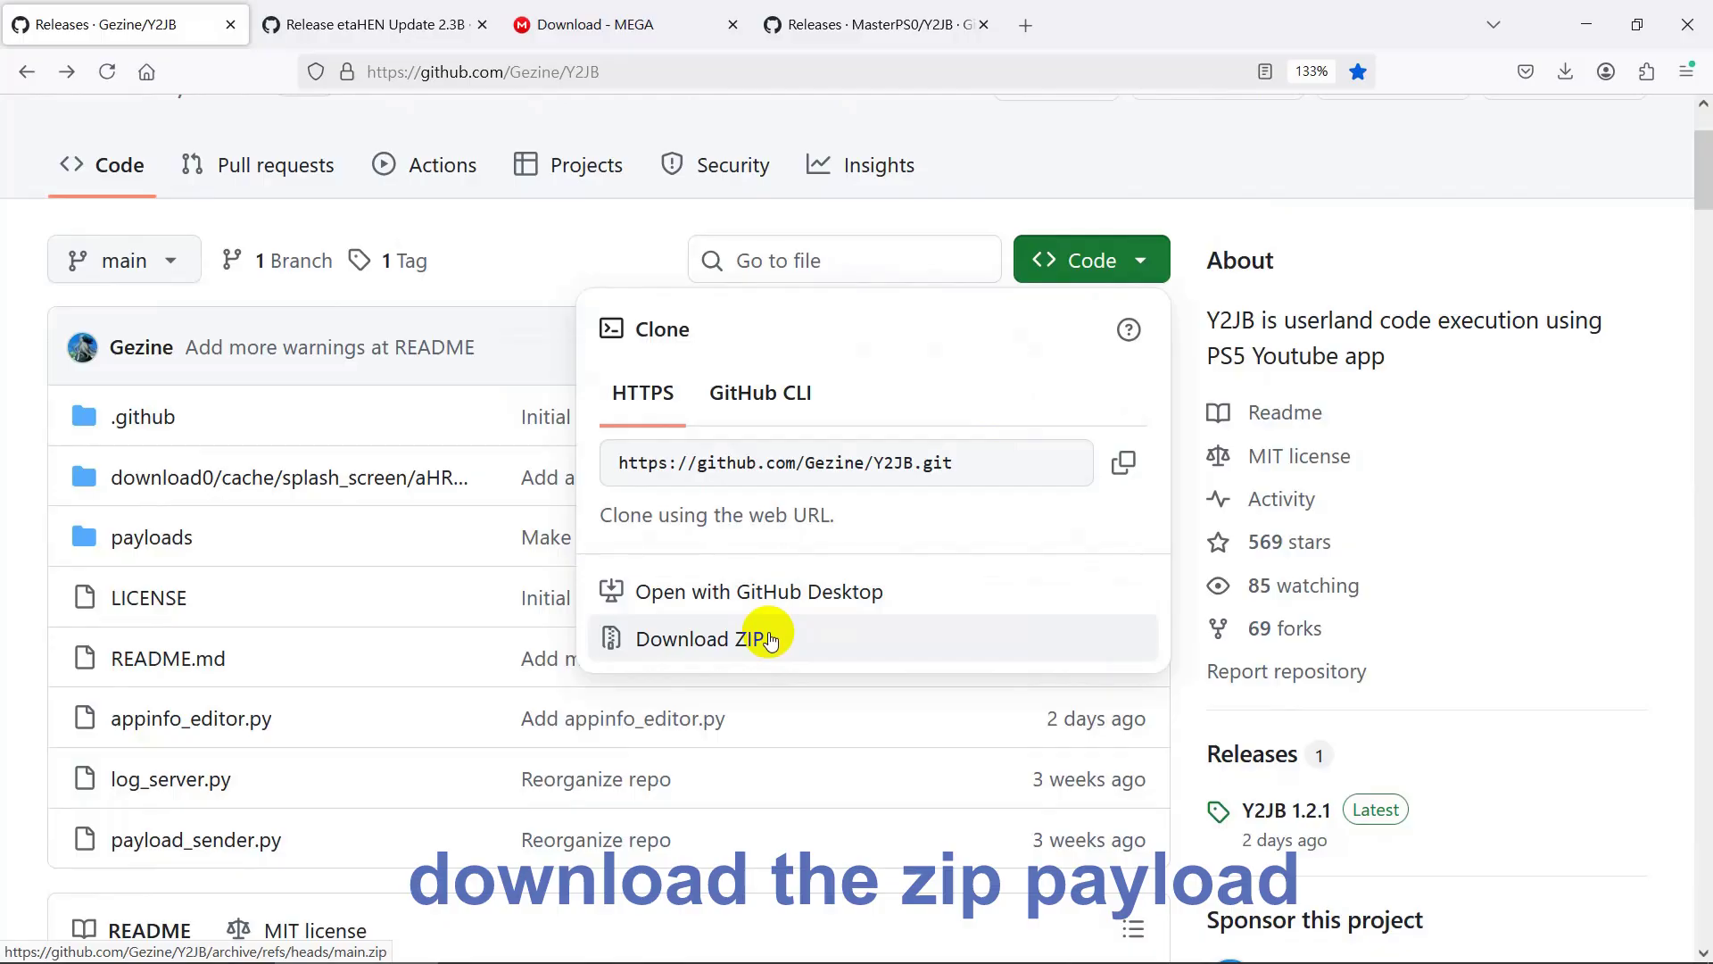
left_click(446, 545)
Open the repository's payloads folder and highlight the lapse.js file
left_click(190, 553)
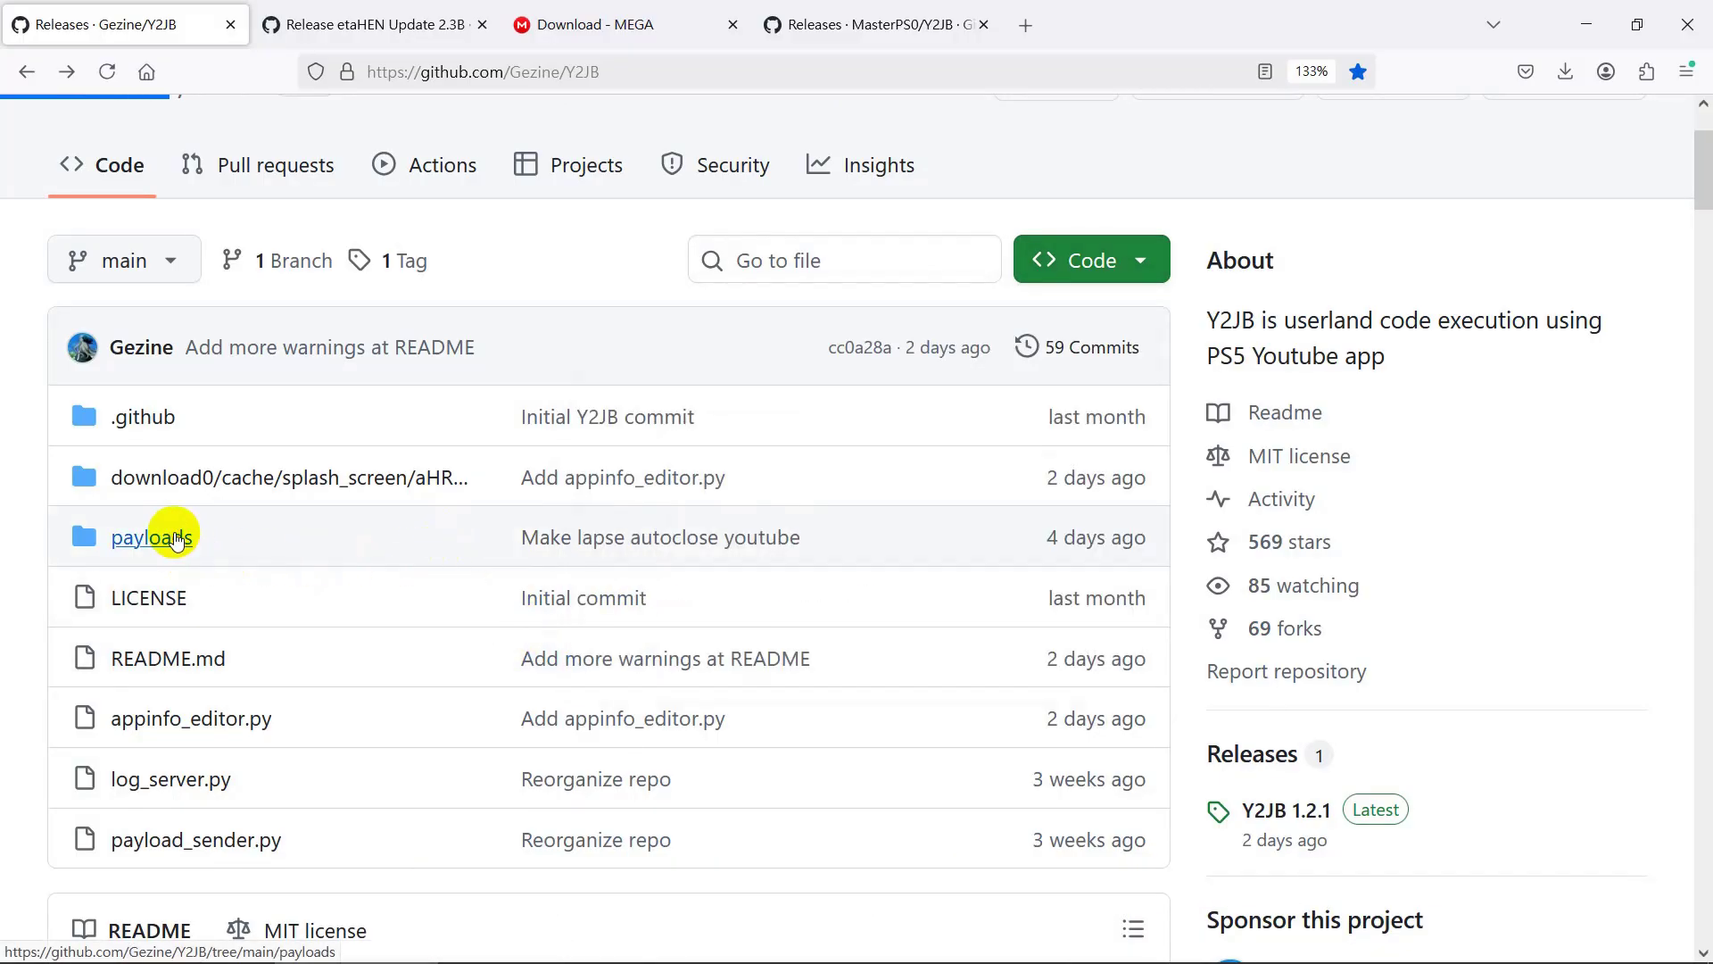
scroll(436, 564, "down", 3)
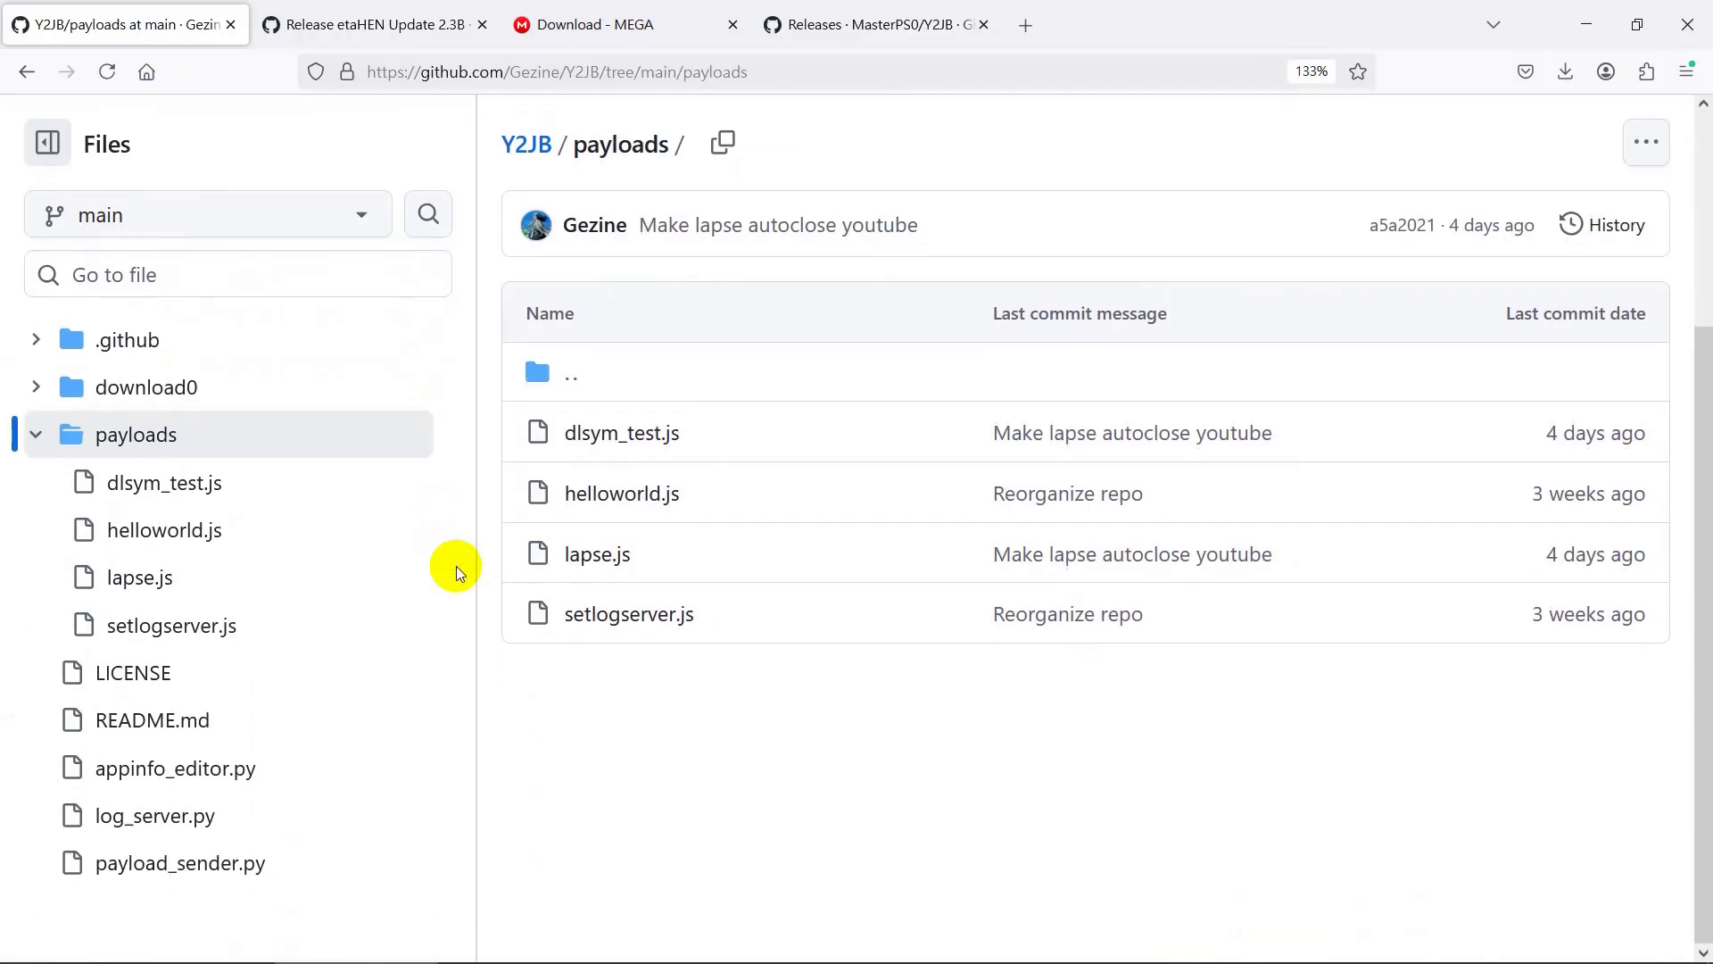
left_click_drag(631, 554, 555, 554)
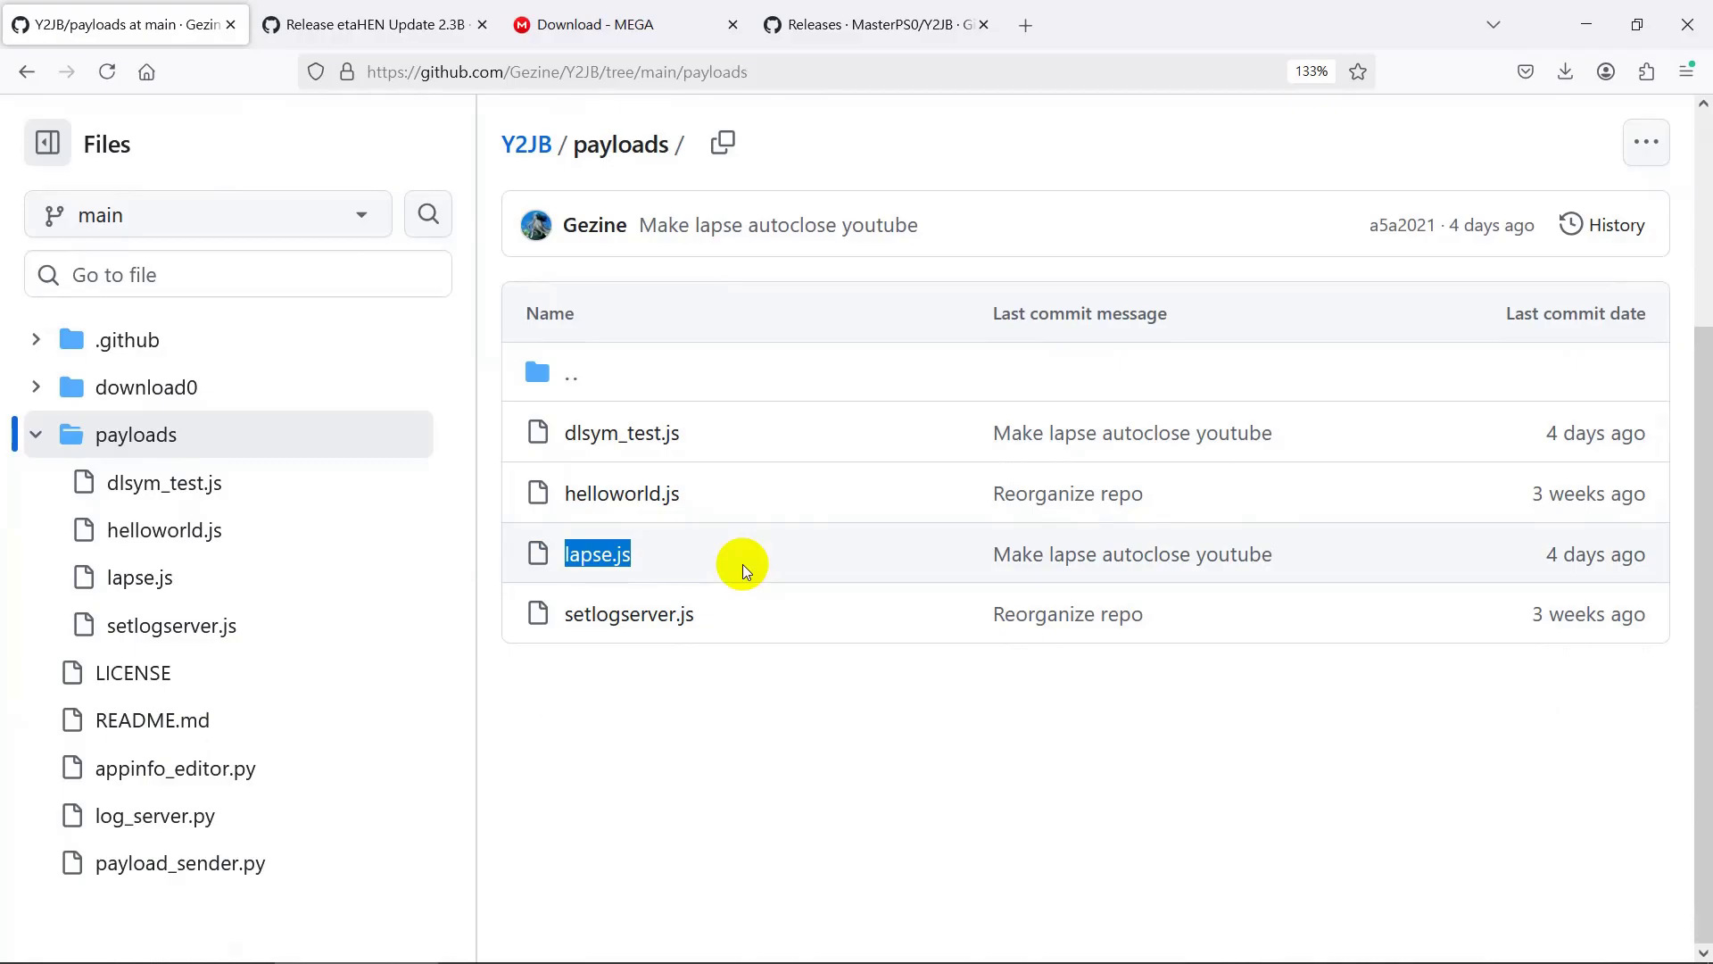
Switch to the etaHEN Update 2.3B release page and highlight the etaHEN-2.3B.bin asset
left_click(393, 24)
mouse_move(478, 149)
scroll(415, 389, "down", 6)
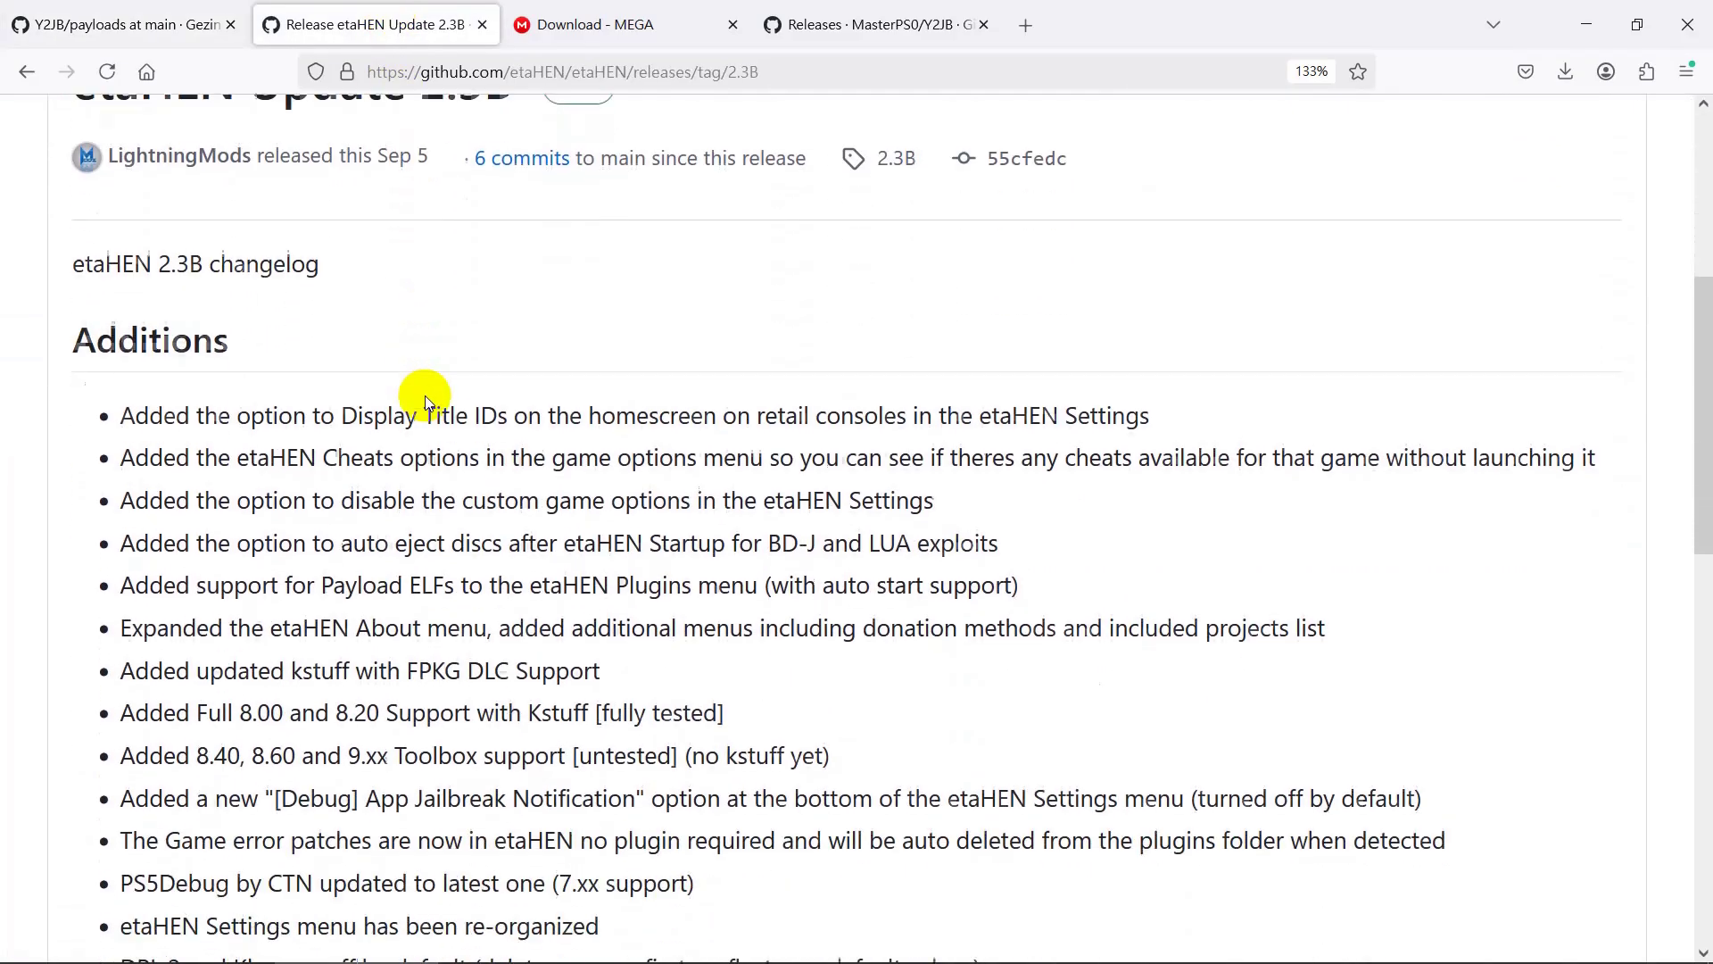
scroll(435, 388, "down", 8)
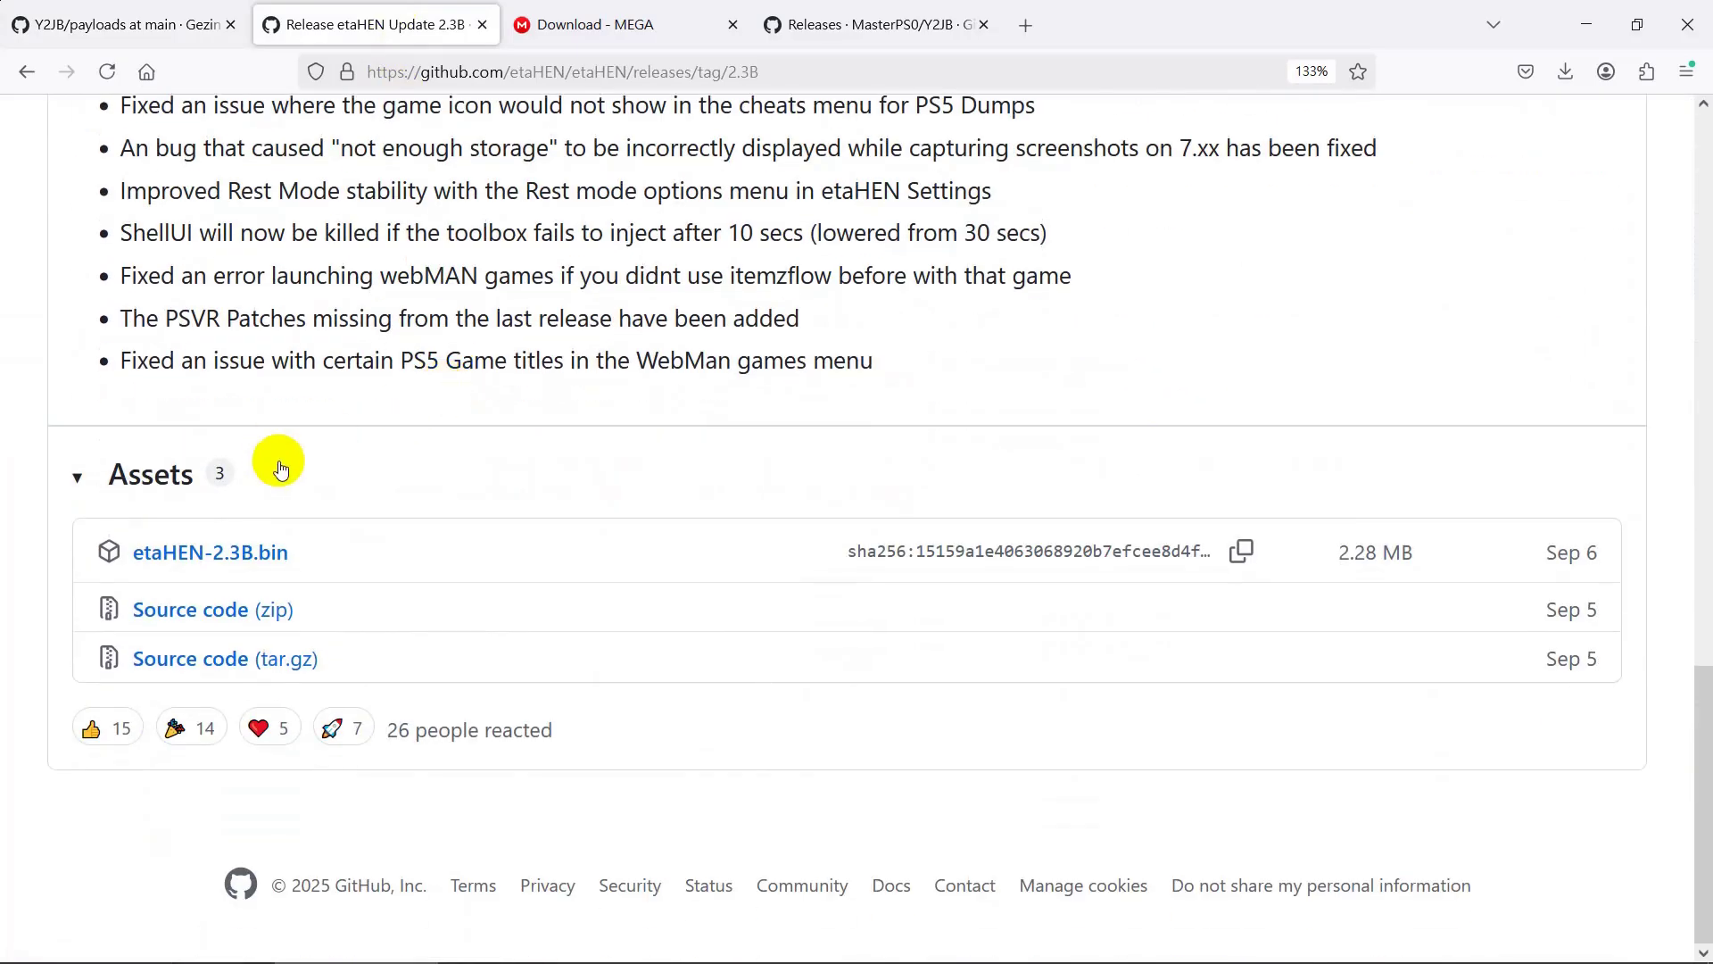
left_click_drag(323, 546, 107, 555)
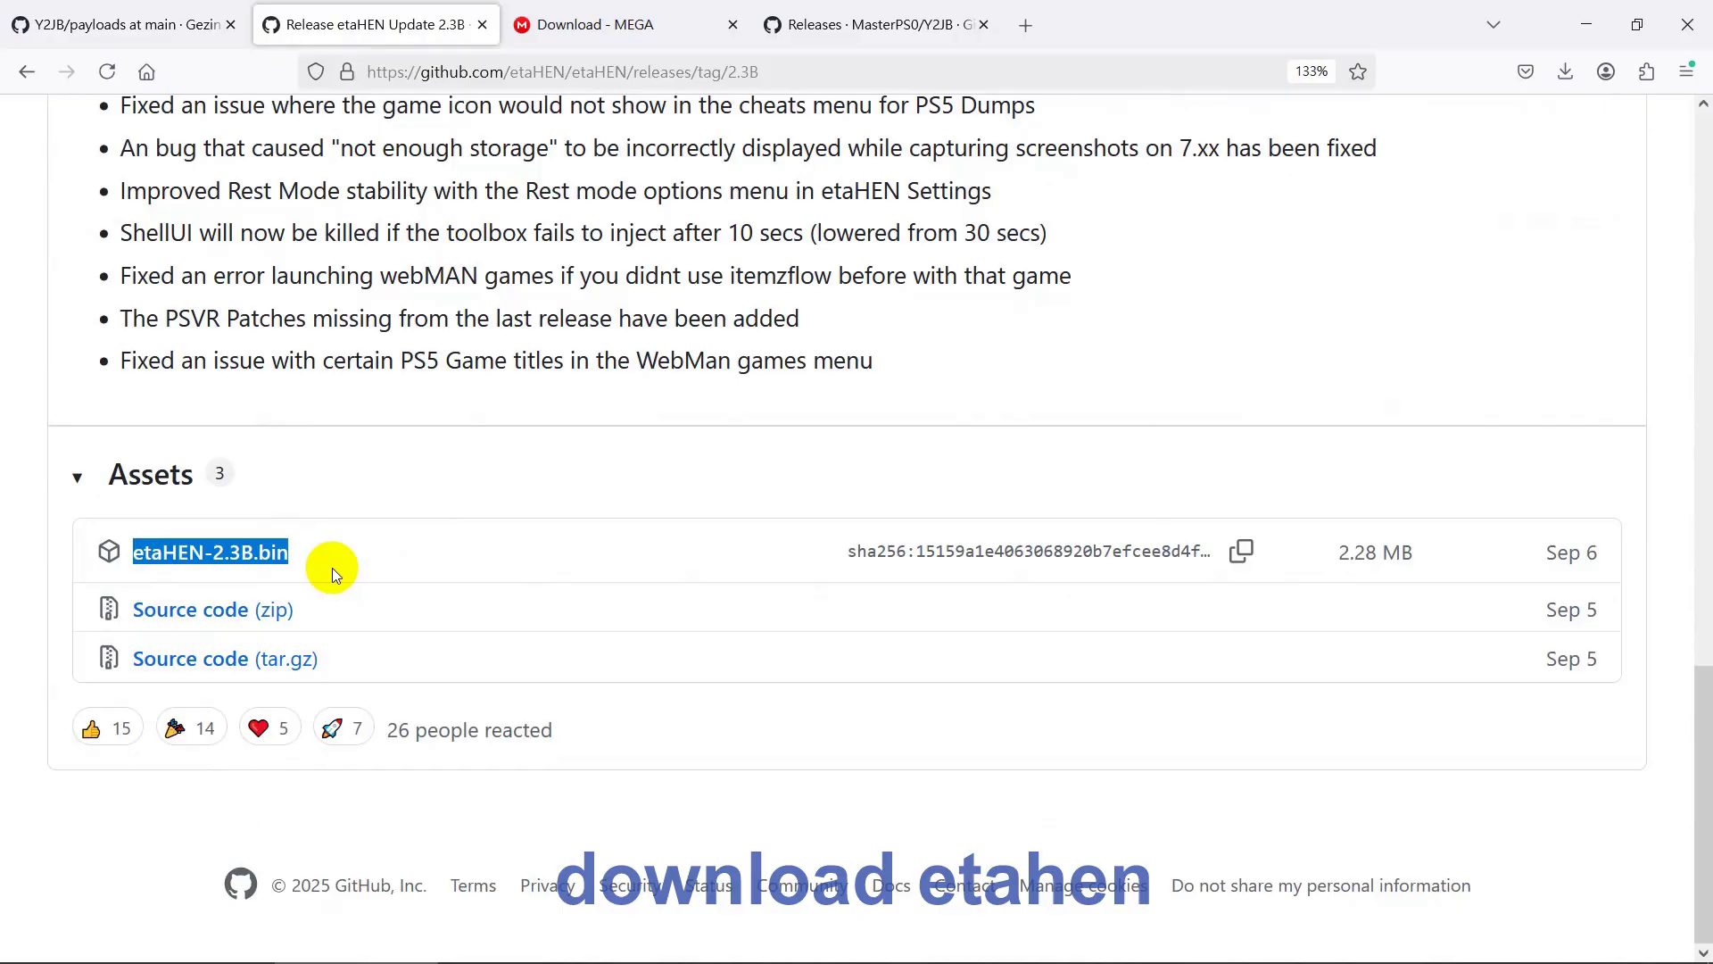
View the MEGA download page for etaHEN.elf, and highlight Y2JB.Remote.JS.Loader_v1.2b02.zip among the MasterPS0/Y2JB release assets
left_click(549, 26)
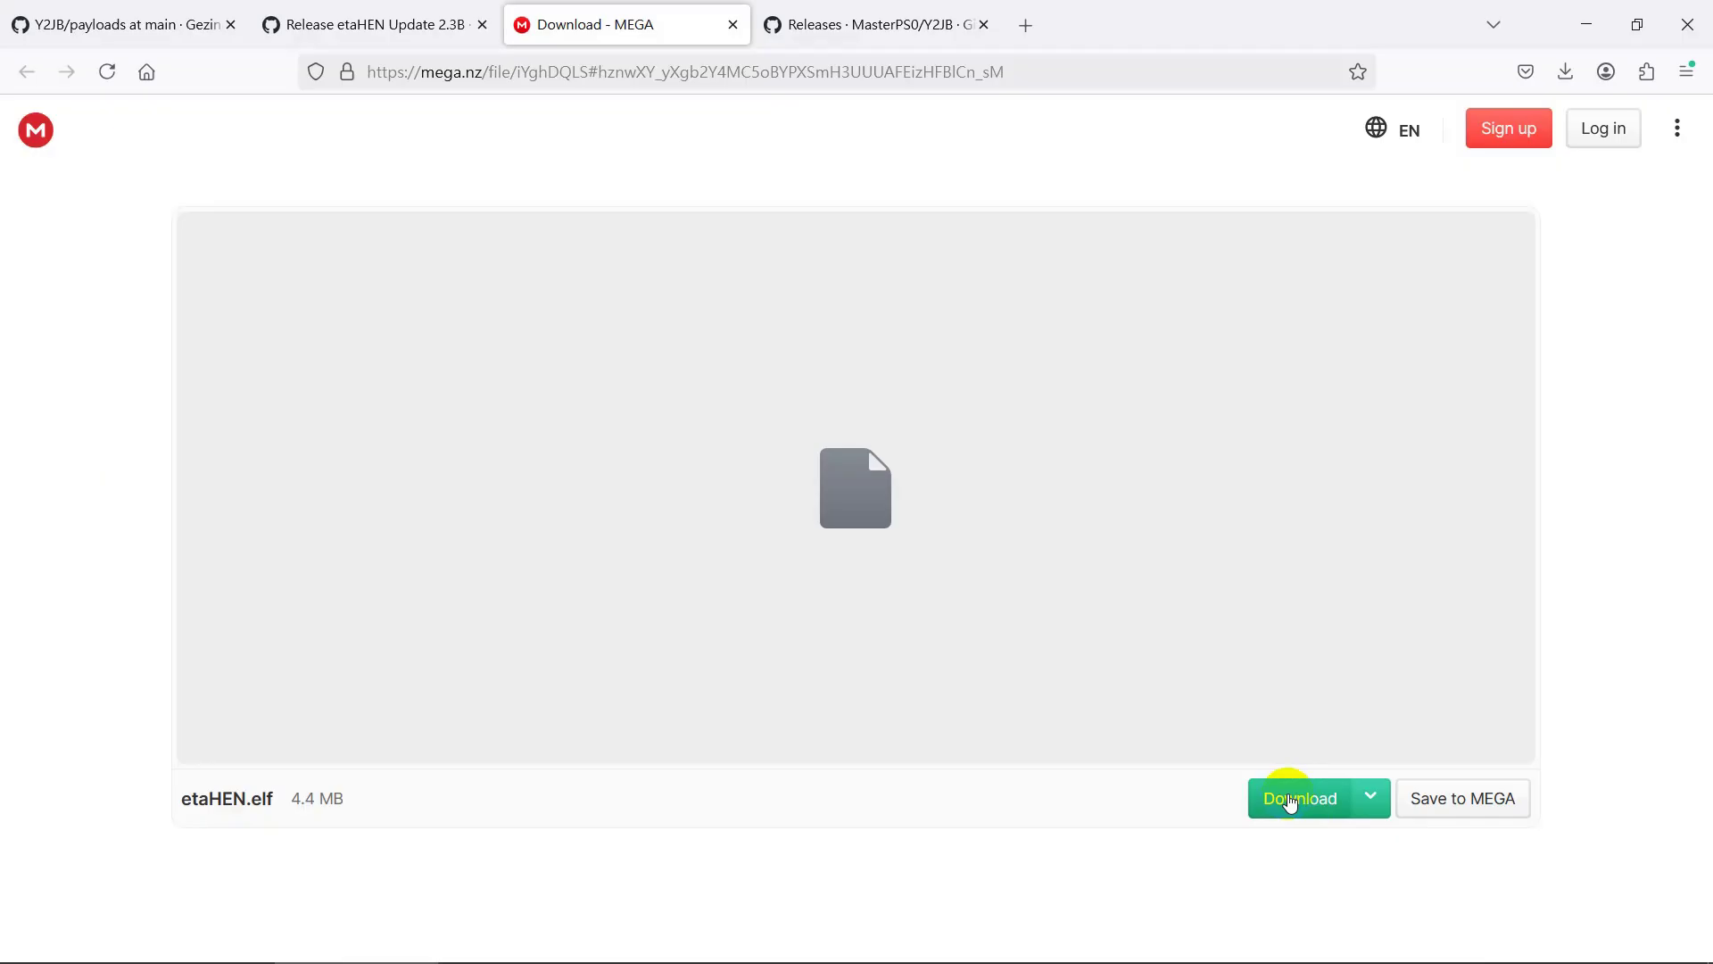
left_click(871, 24)
scroll(682, 526, "down", 1)
scroll(685, 534, "down", 10)
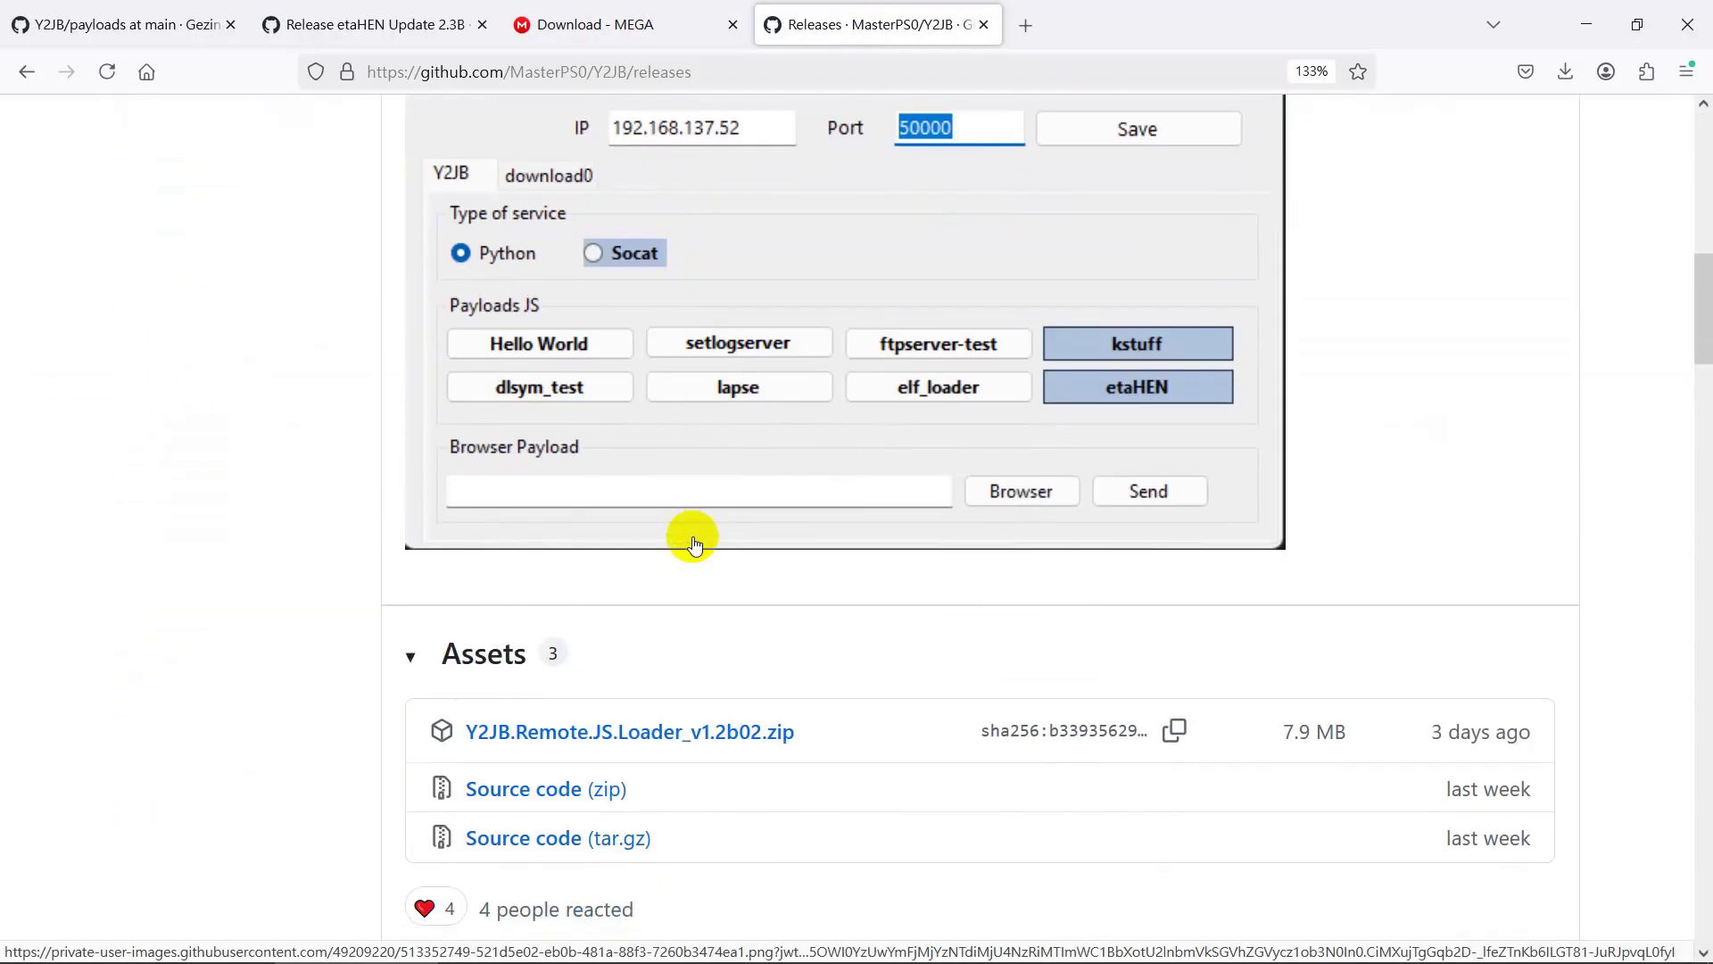
scroll(694, 540, "up", 2)
scroll(749, 712, "up", 2)
scroll(768, 704, "down", 2)
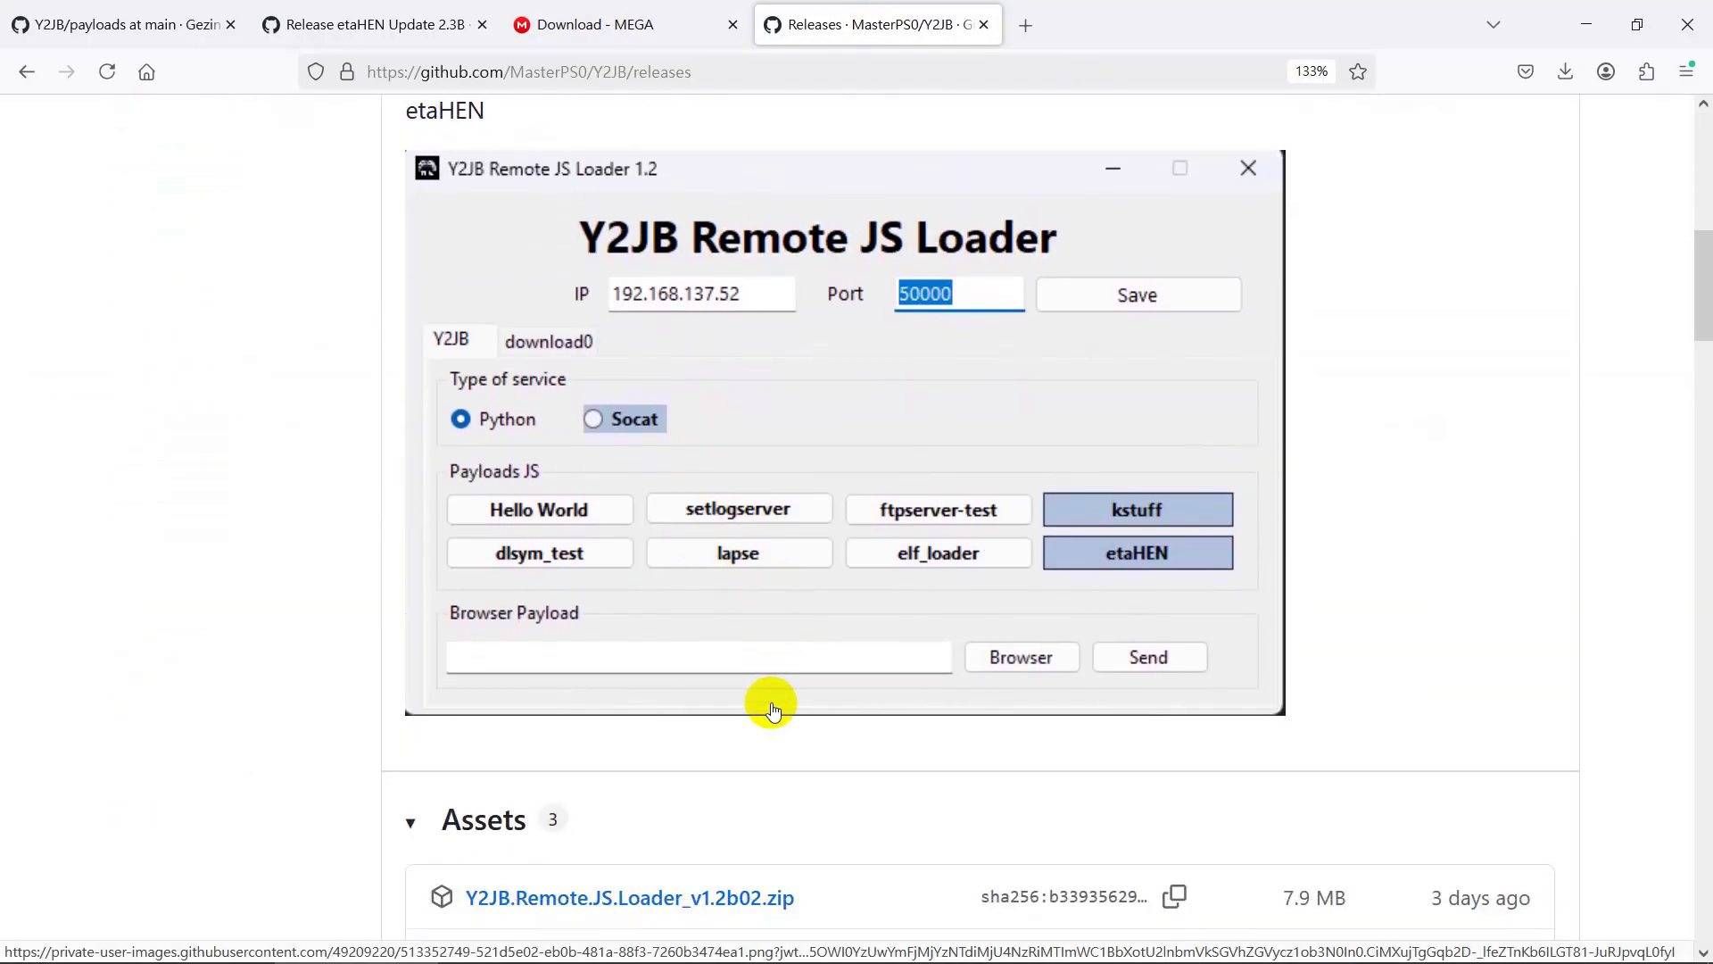
left_click_drag(872, 922, 476, 897)
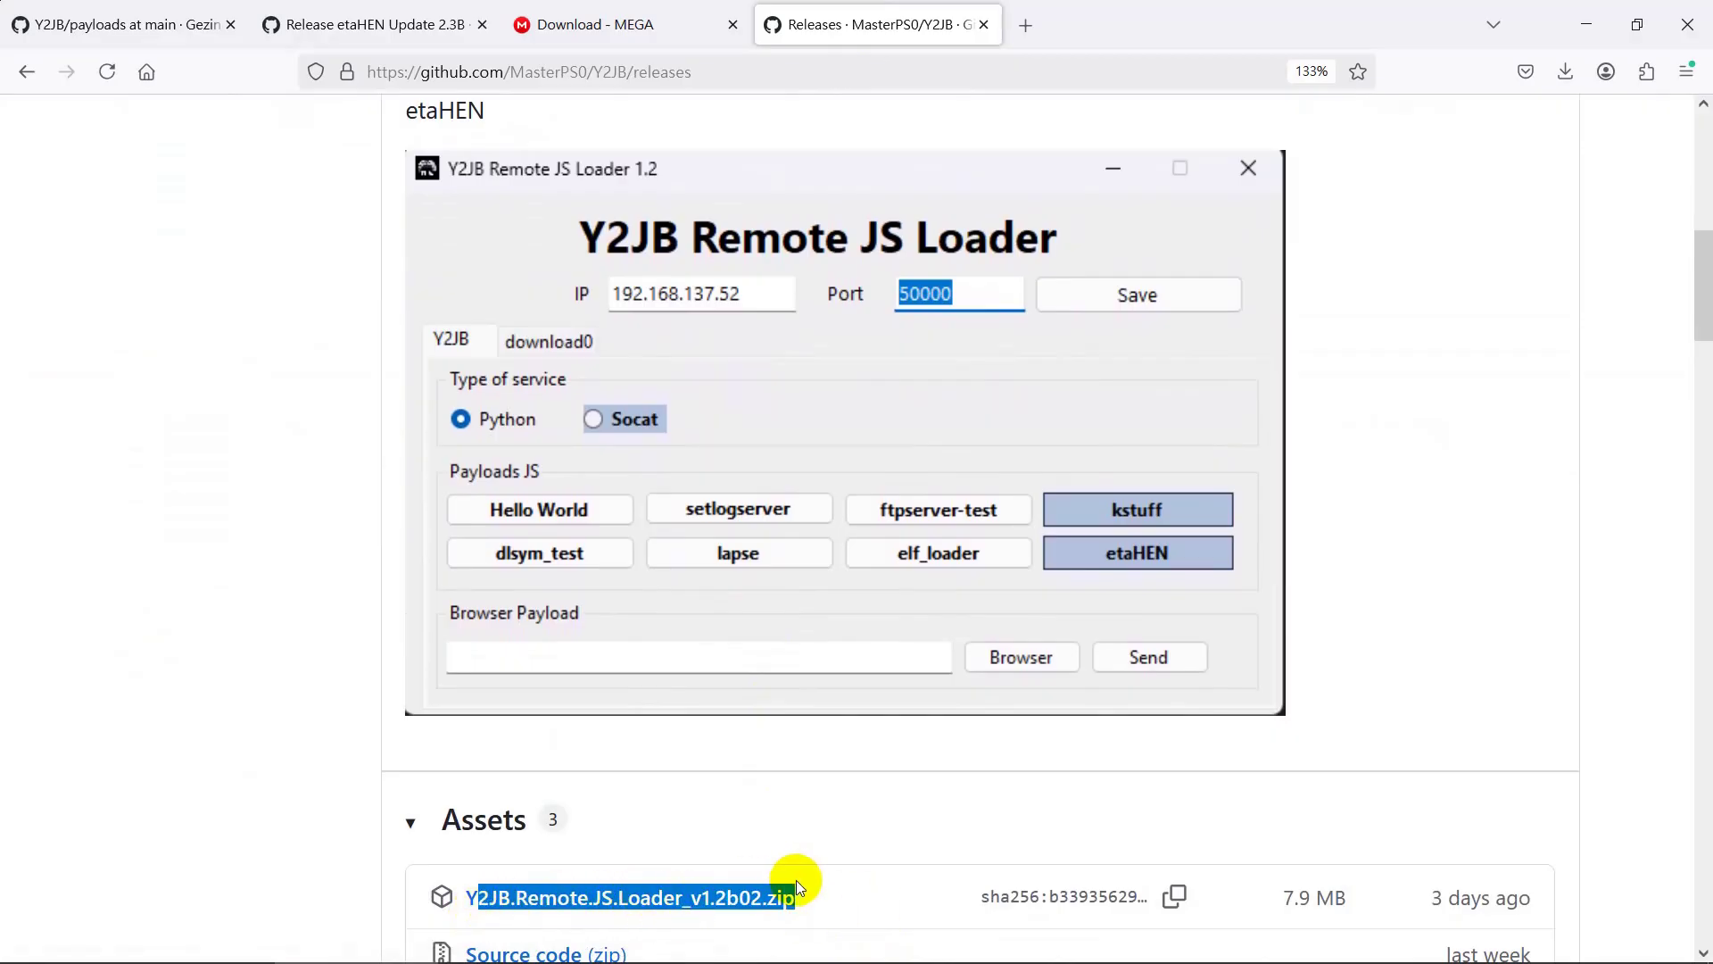
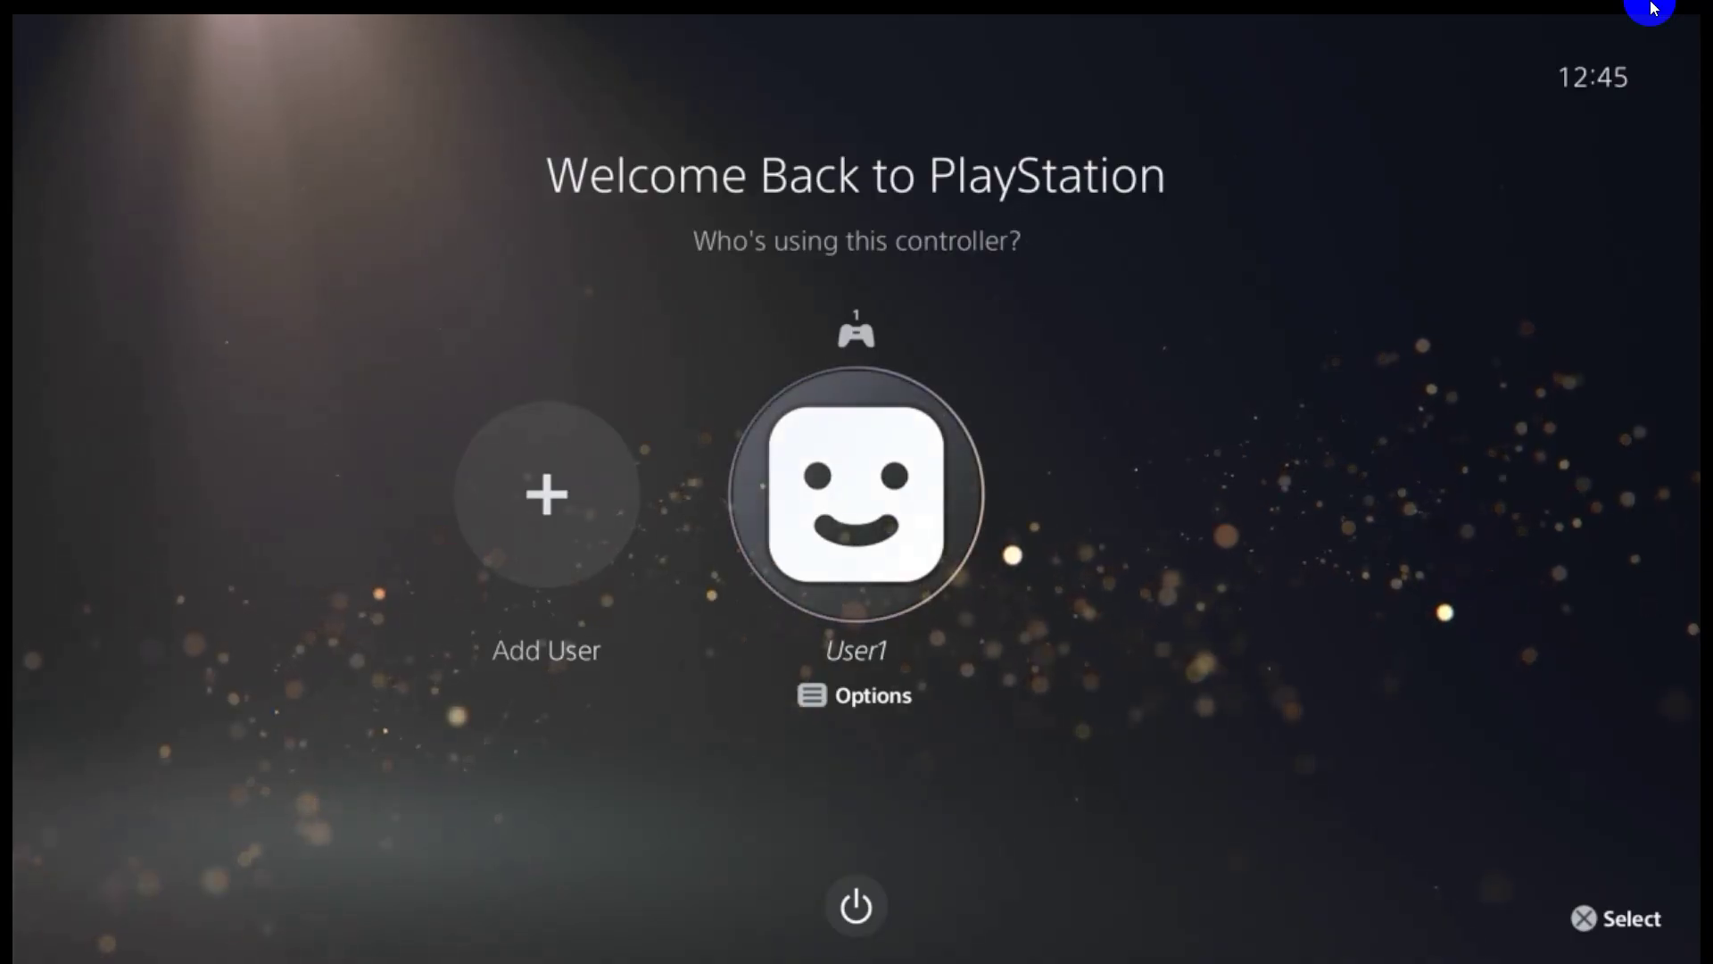
Log in as User1 and open the console's Settings
key("Return")
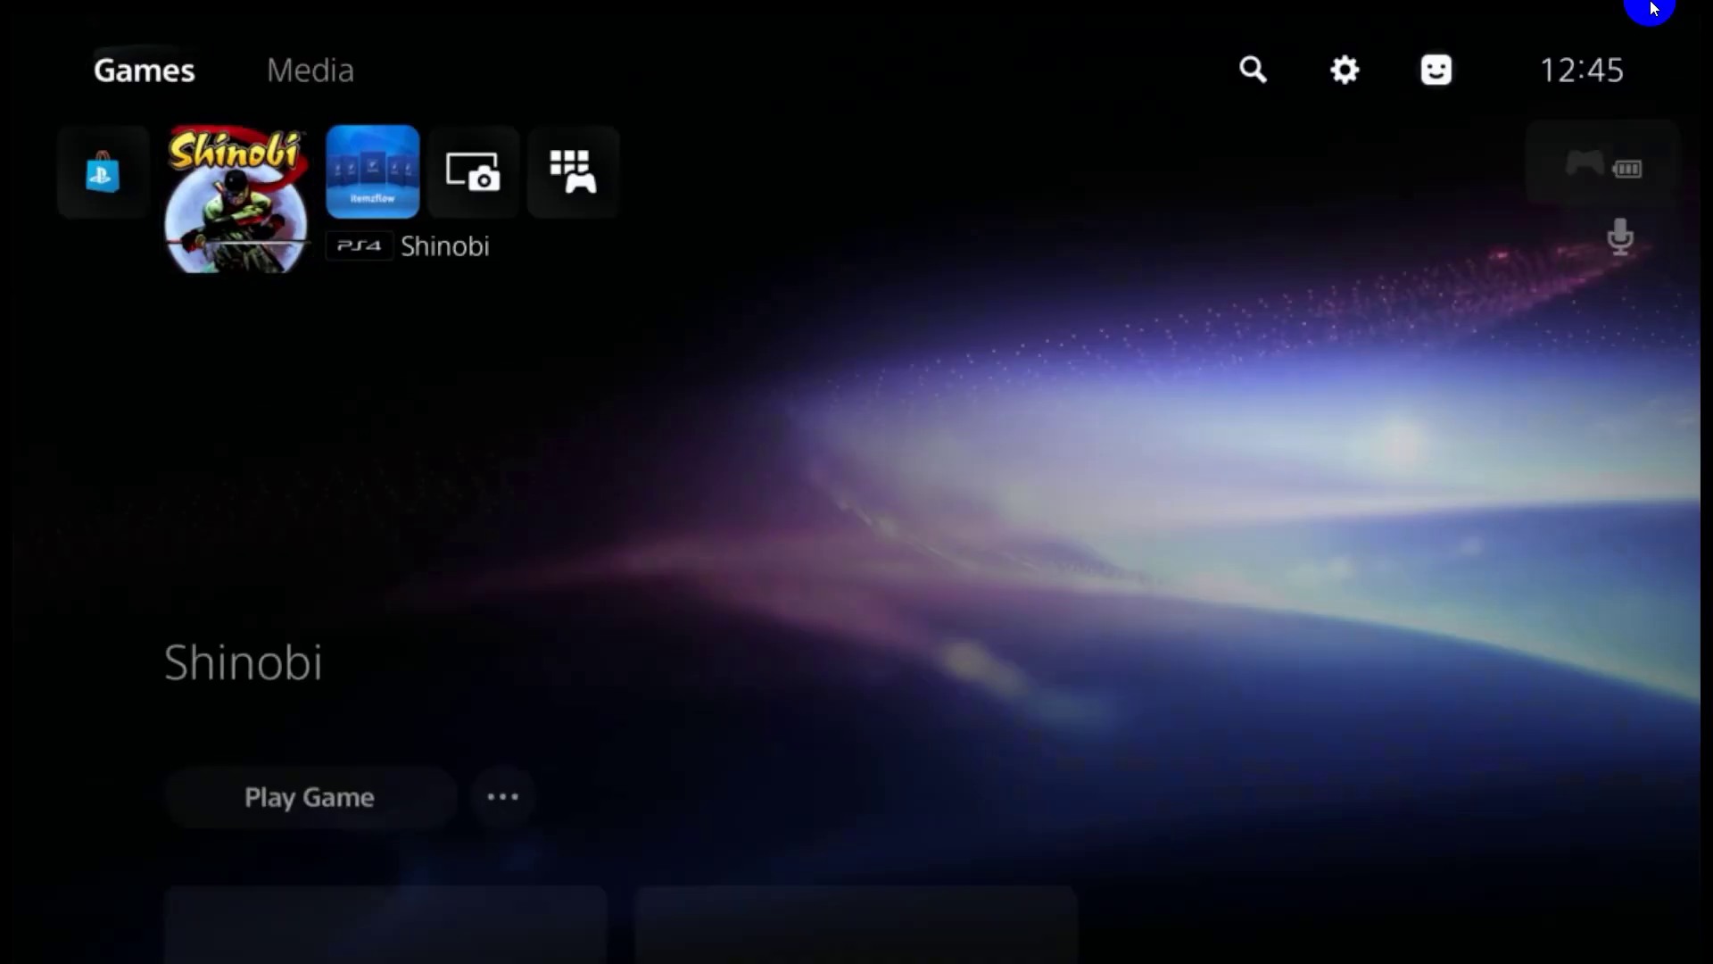
key("Right")
key("Right")
key("Right")
key("Right")
key("Left")
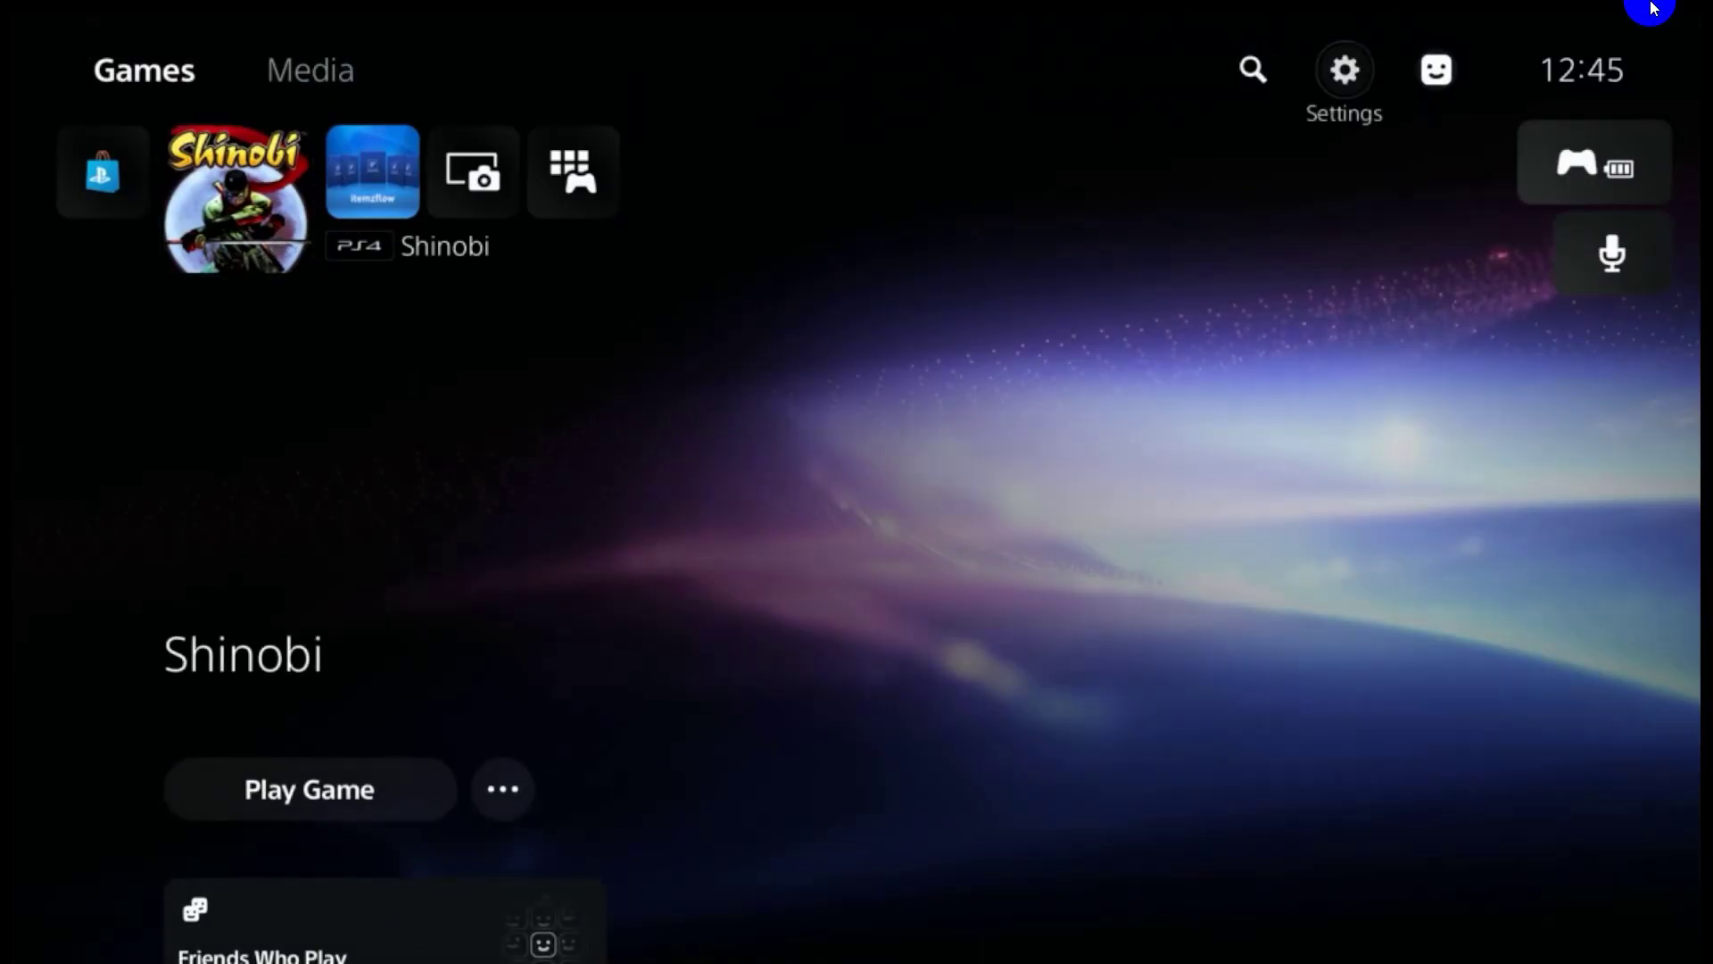
key("Return")
Open the System category in Settings
key("Down")
key("Down")
key("Down")
key("Down")
key("Down")
key("Up")
key("Up")
key("Return")
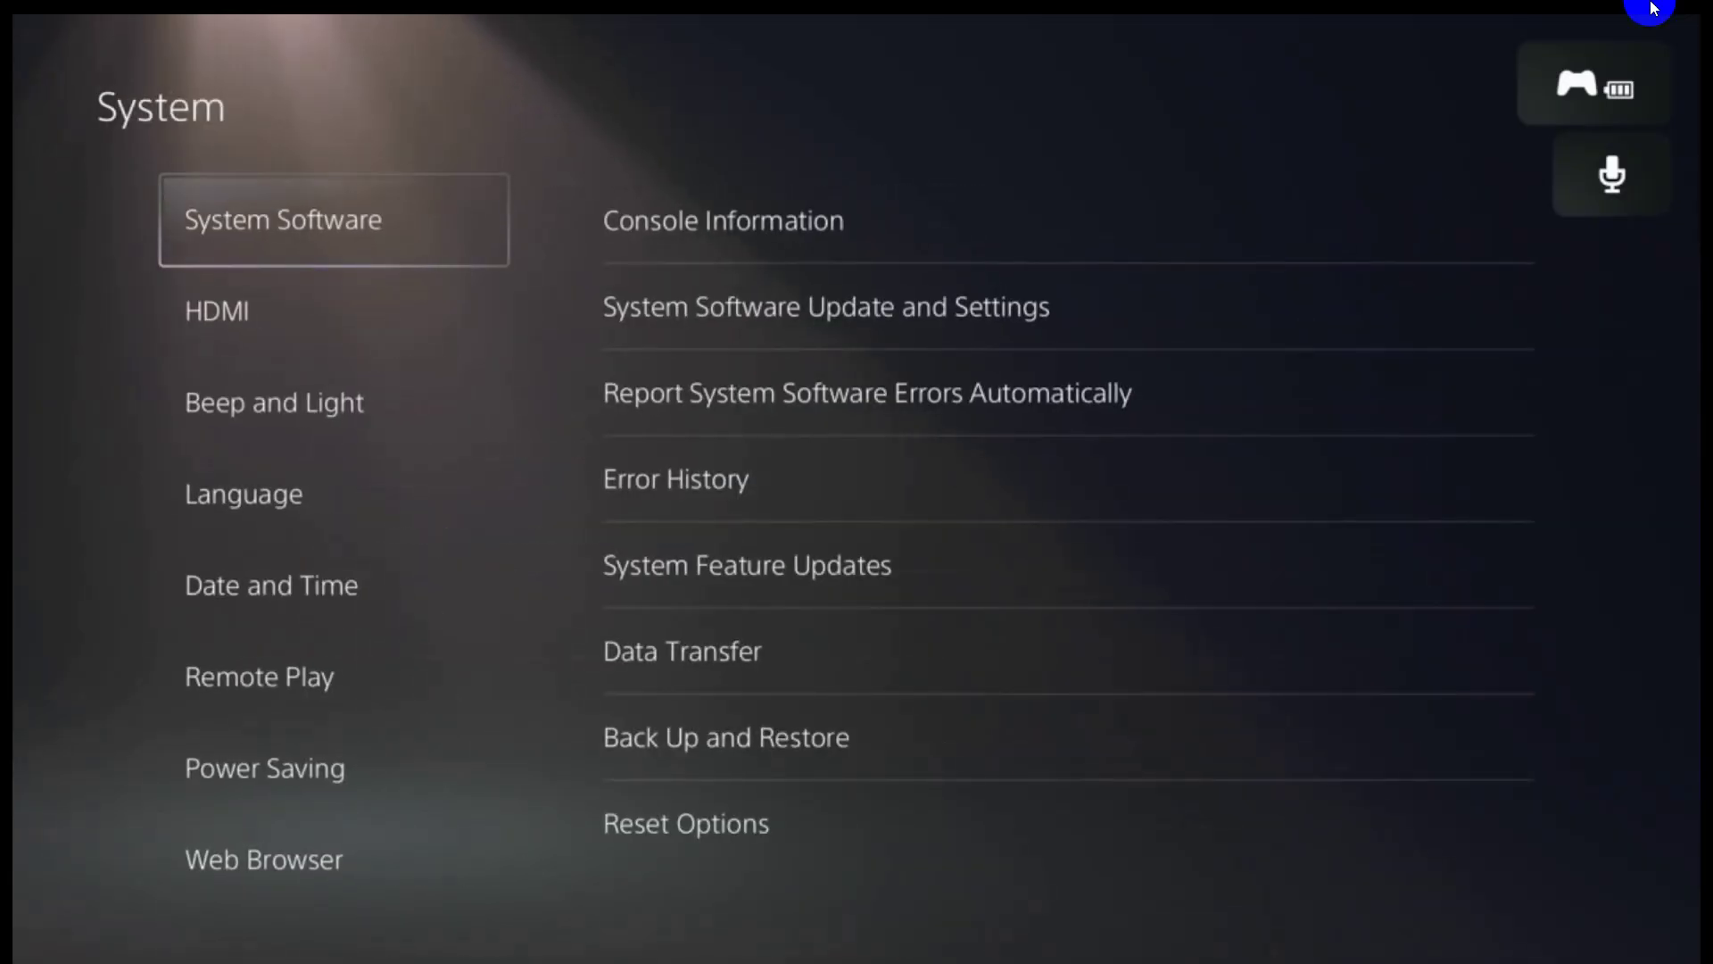
Open Back Up and Restore among the System Software options
key("Right")
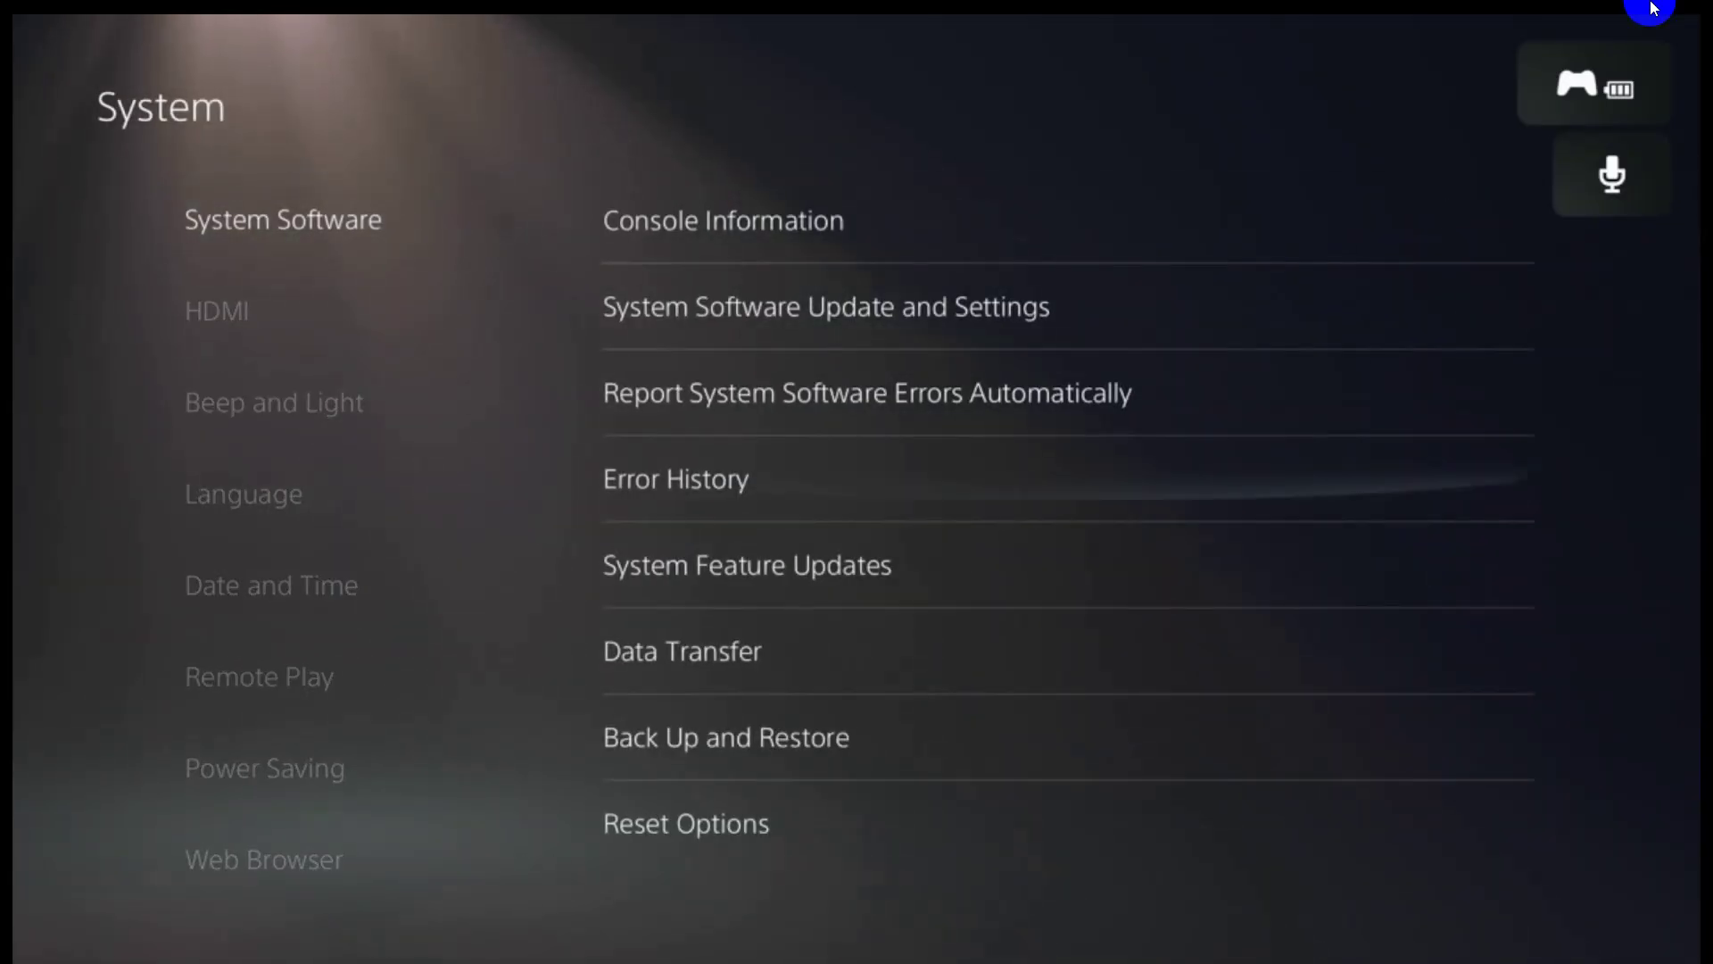
key("Down")
key("Down")
key("Down")
key("Down")
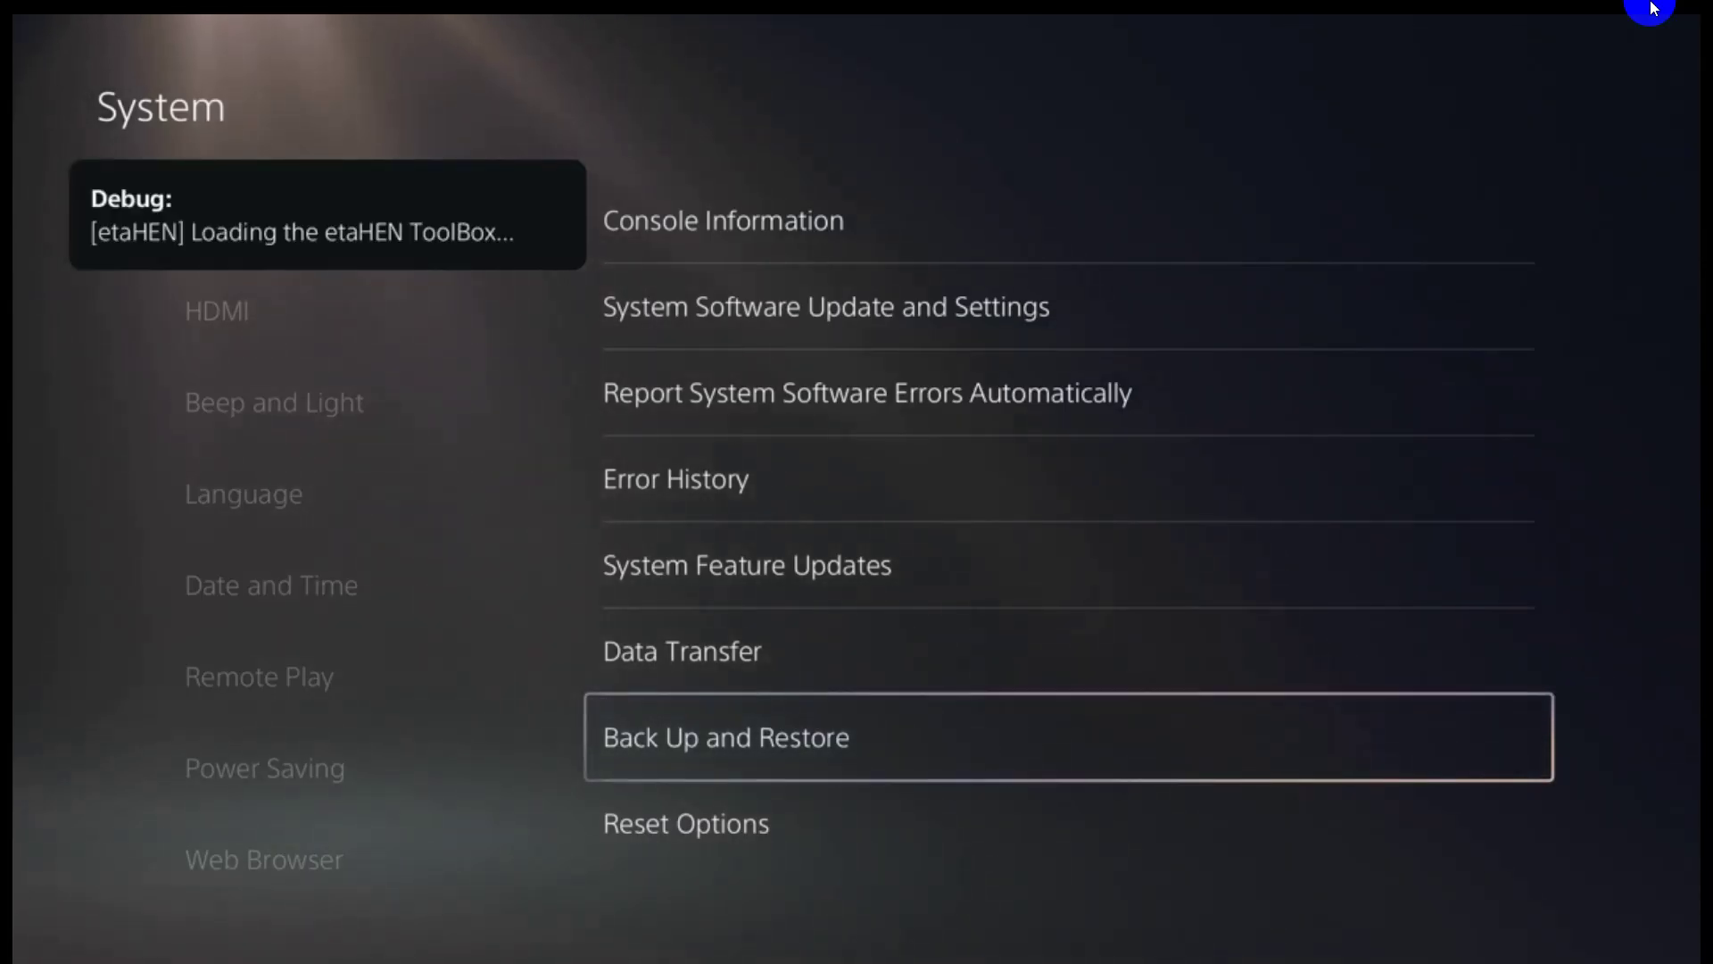
key("Return")
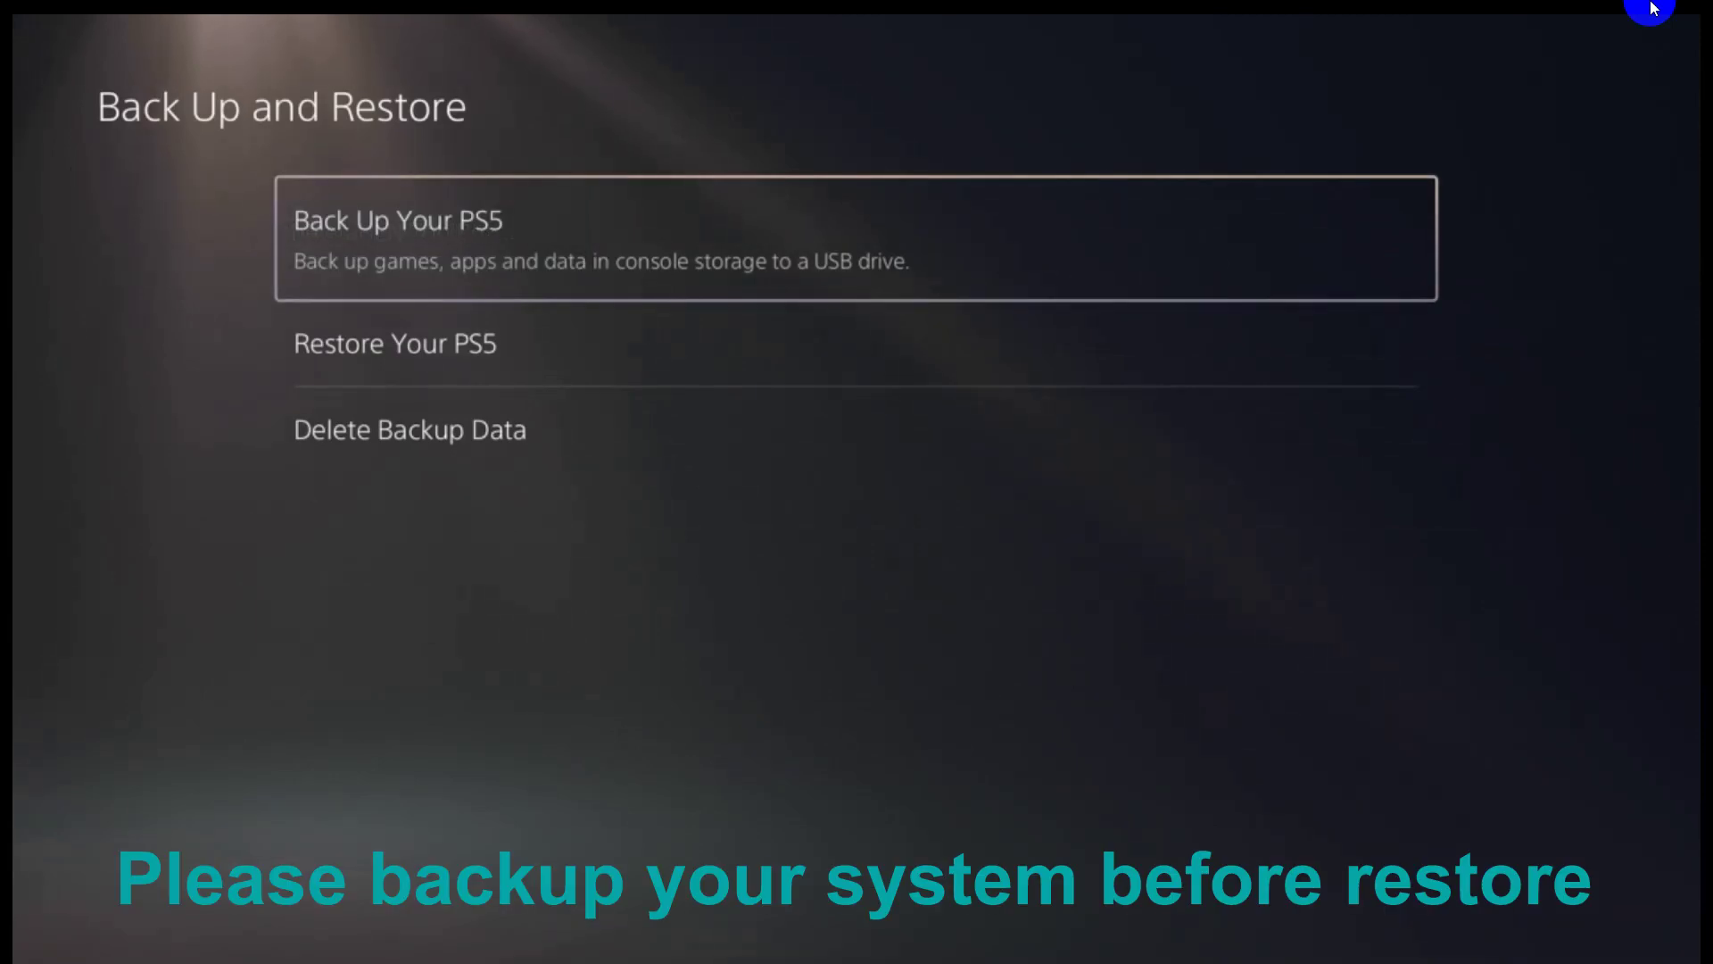
View the Back Up Your PS5 data selection and final confirmation pages, and return without starting the backup
key("Down")
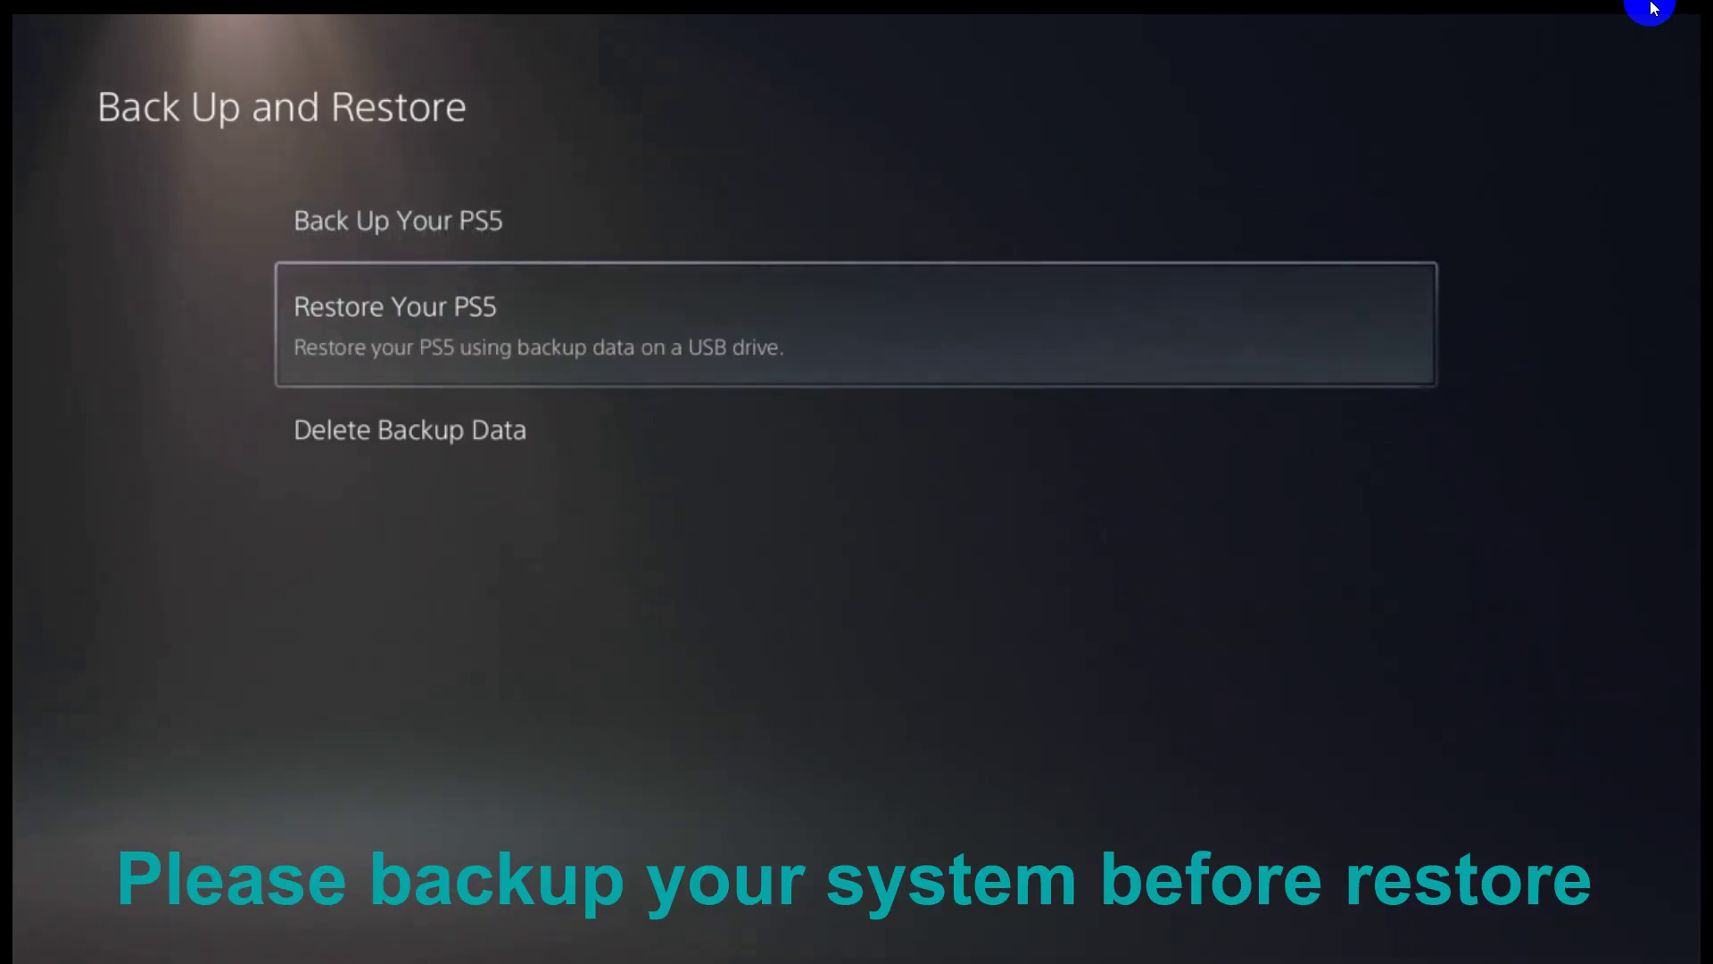
key("Up")
key("Return")
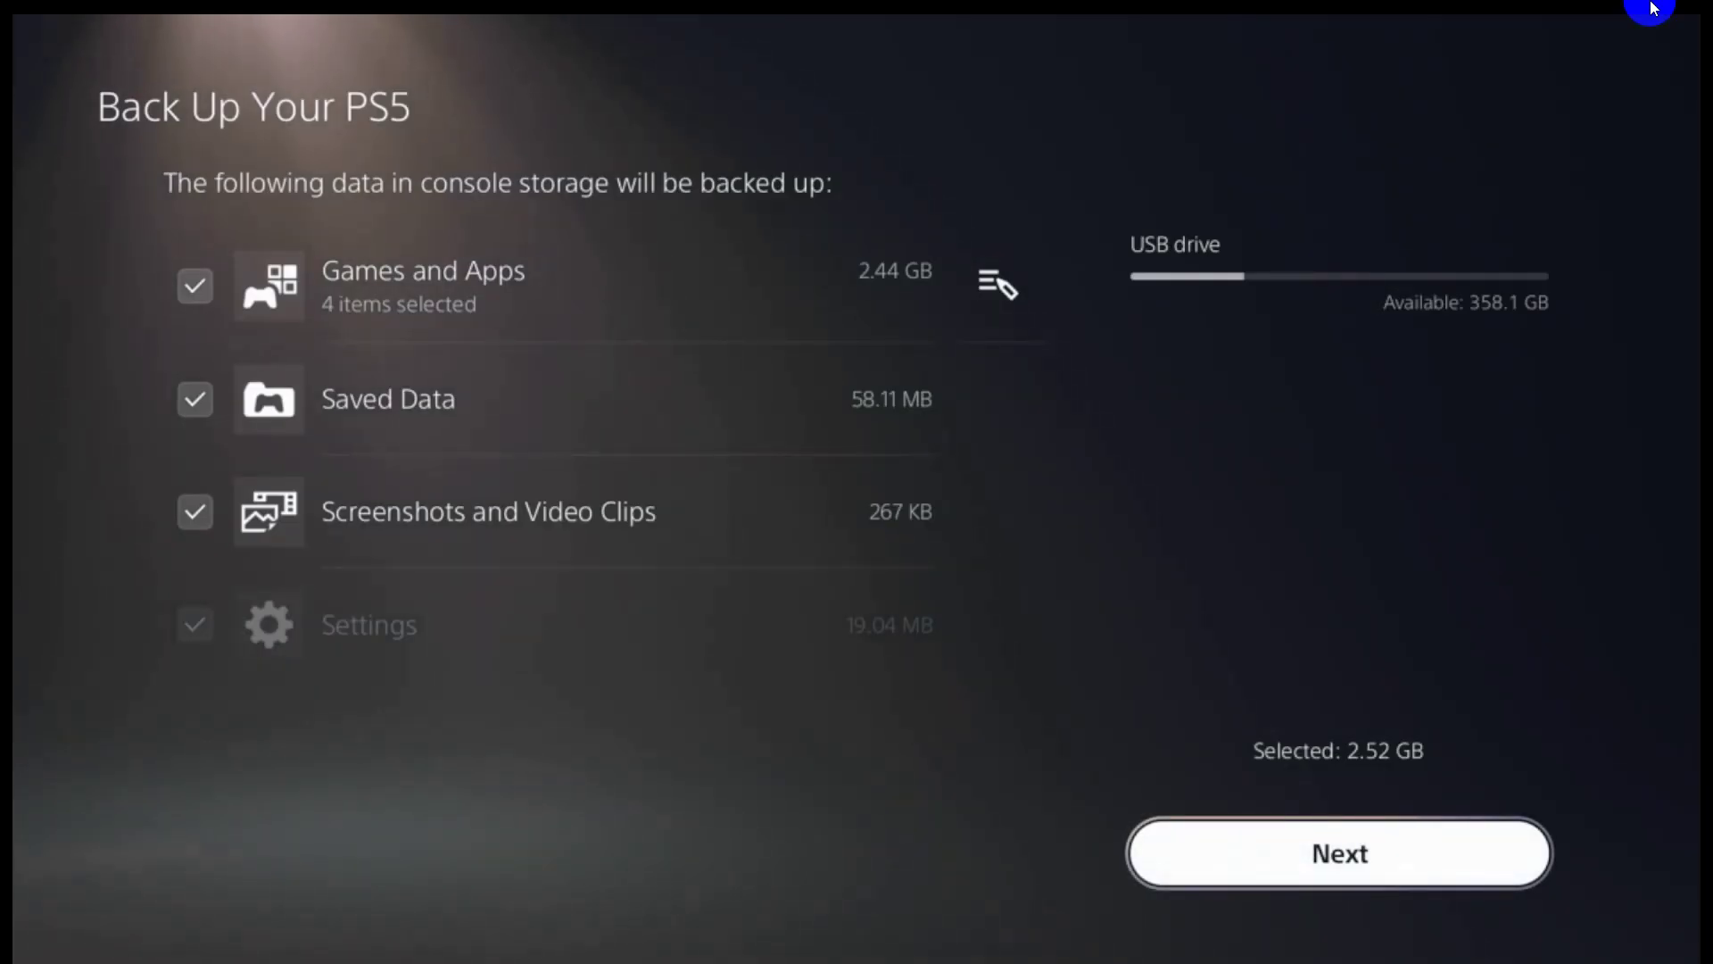
key("Return")
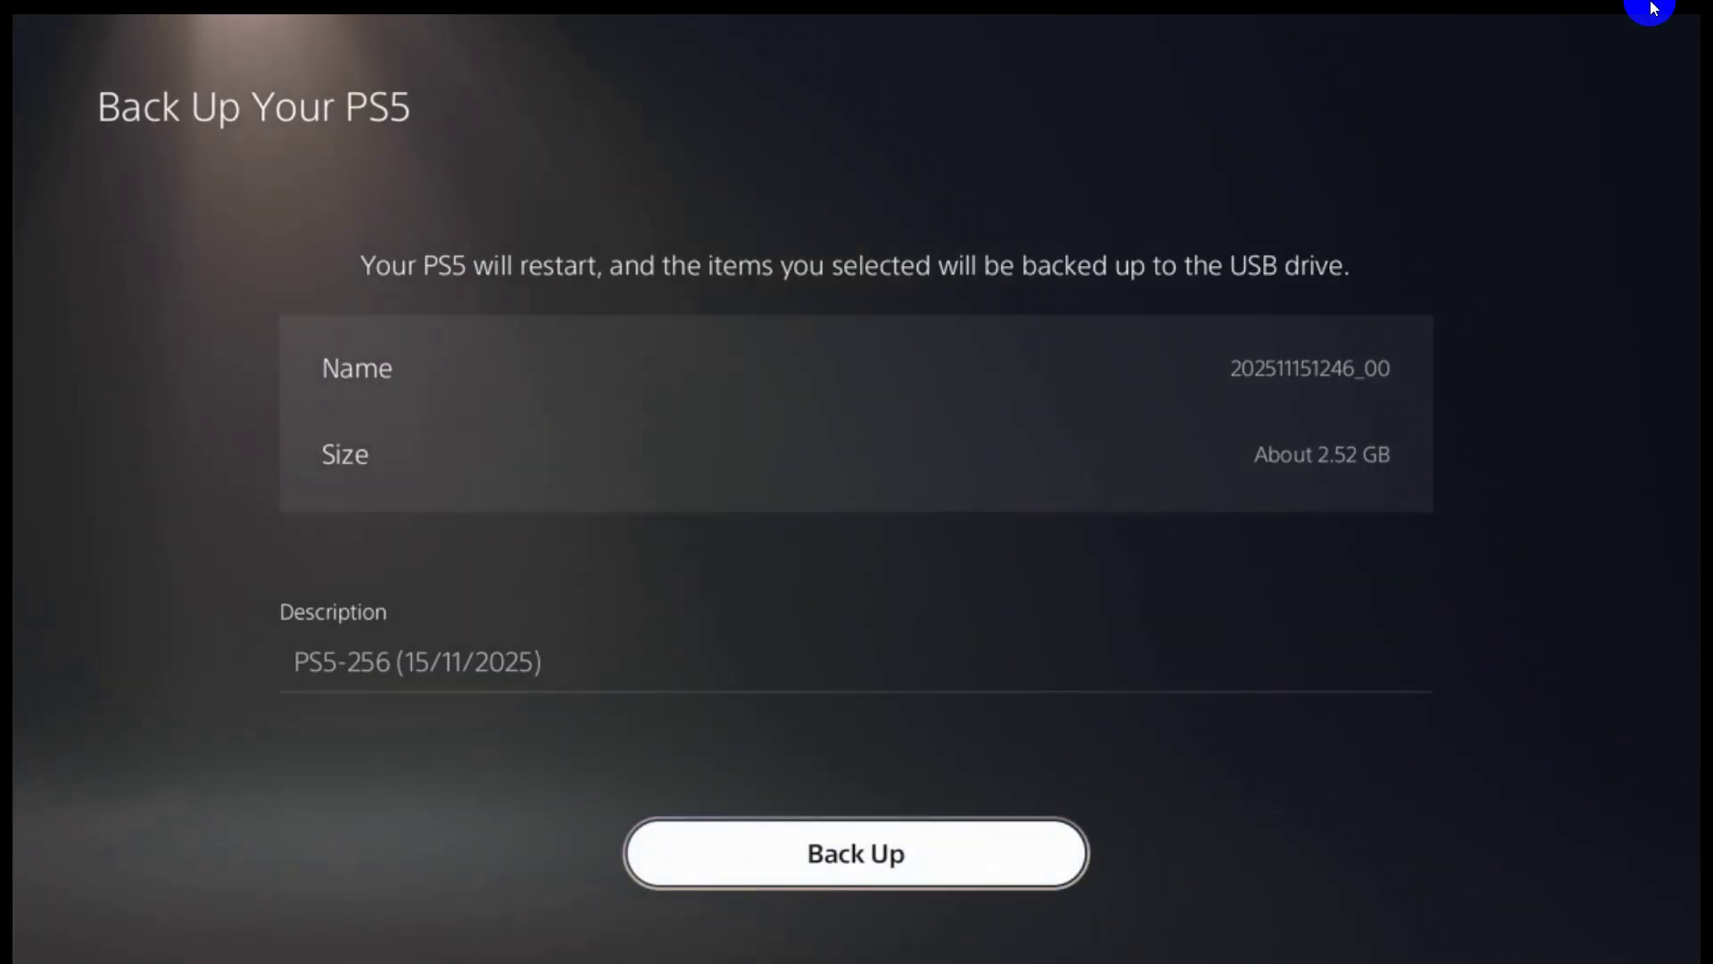
key("Escape")
key("Escape")
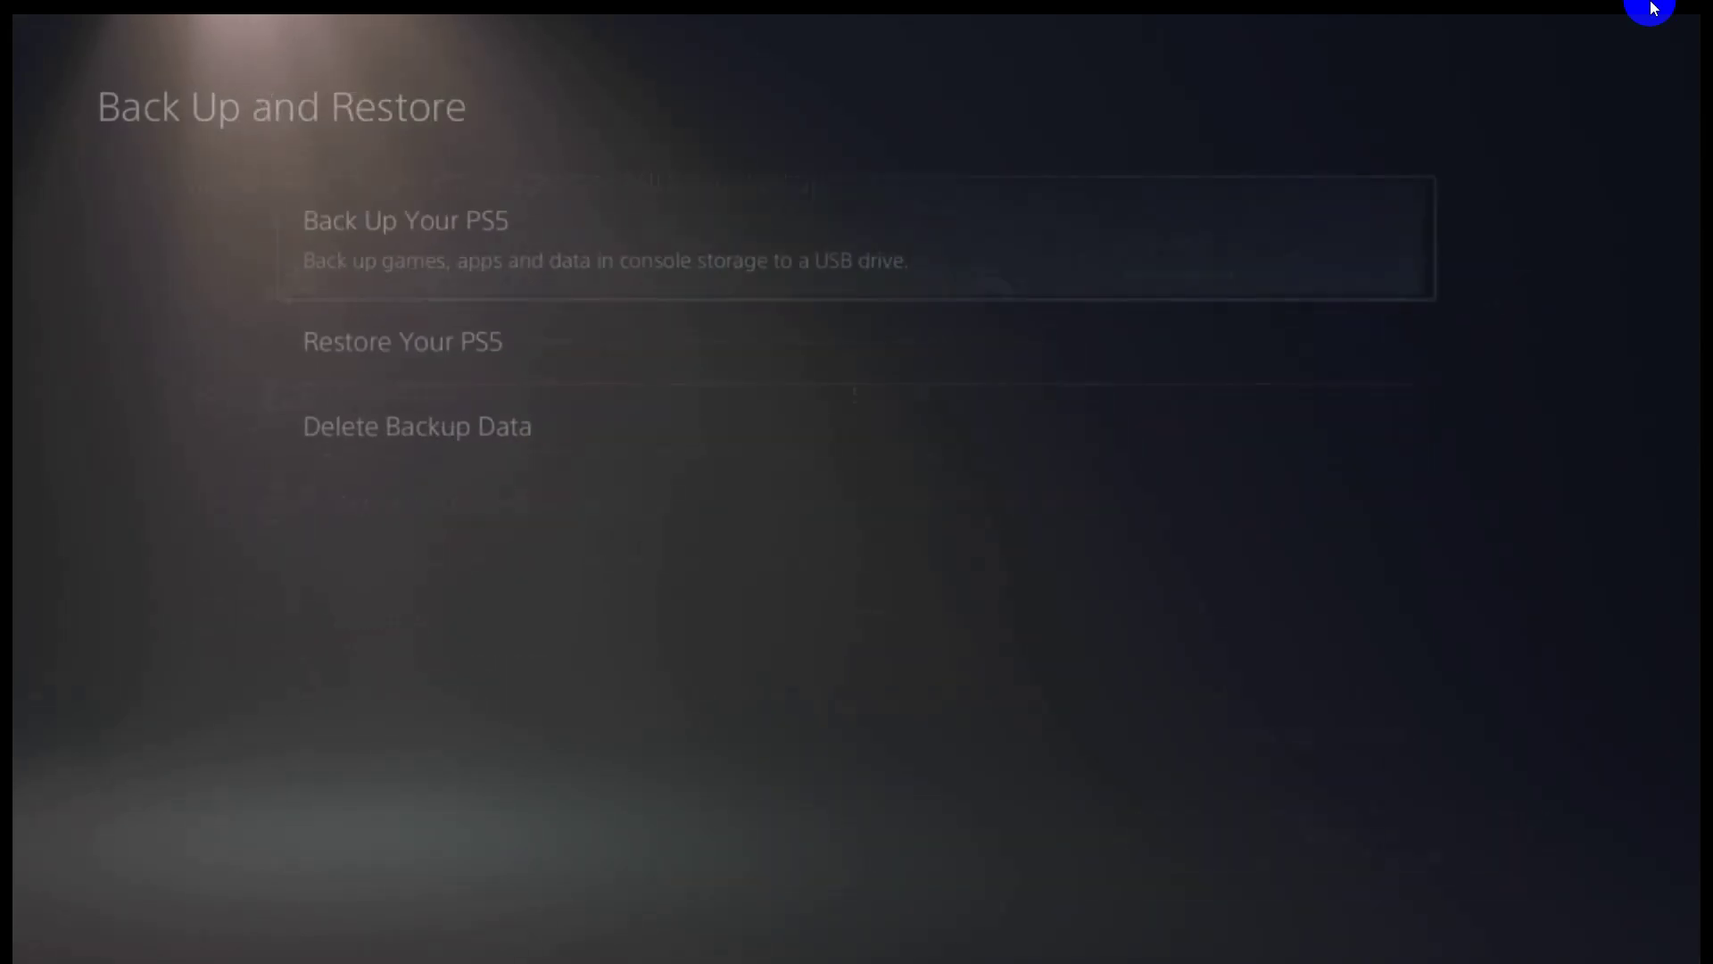
key("Down")
key("Return")
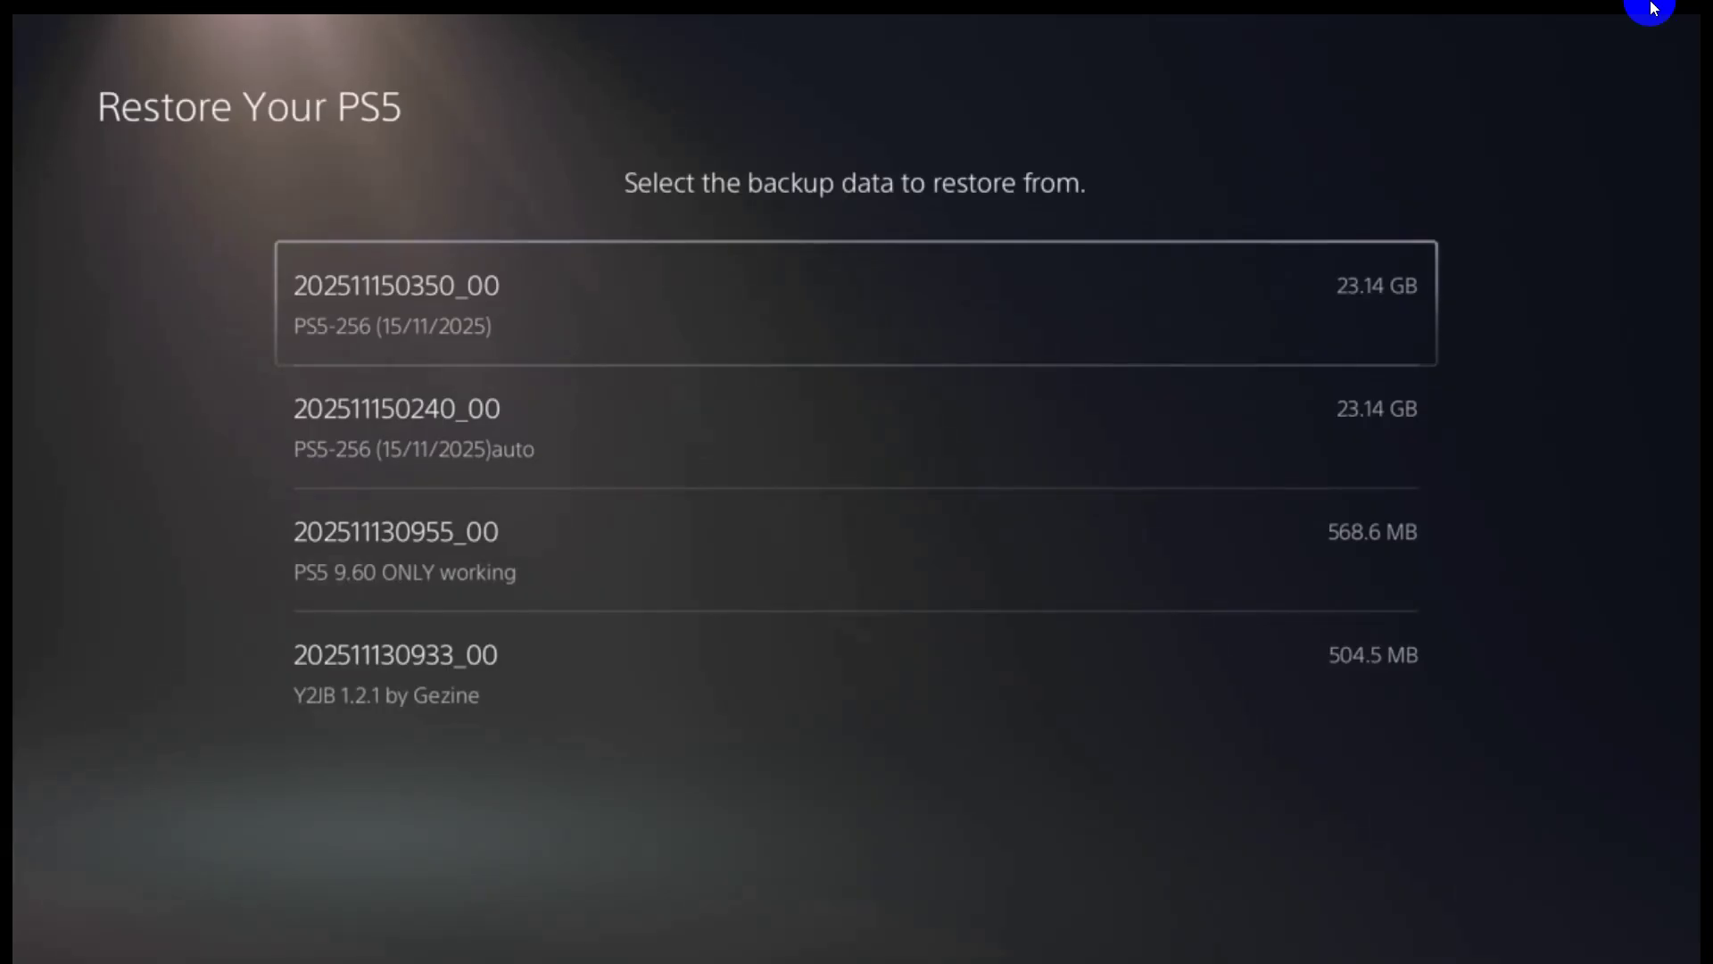
key("Down")
key("Down")
key("Down")
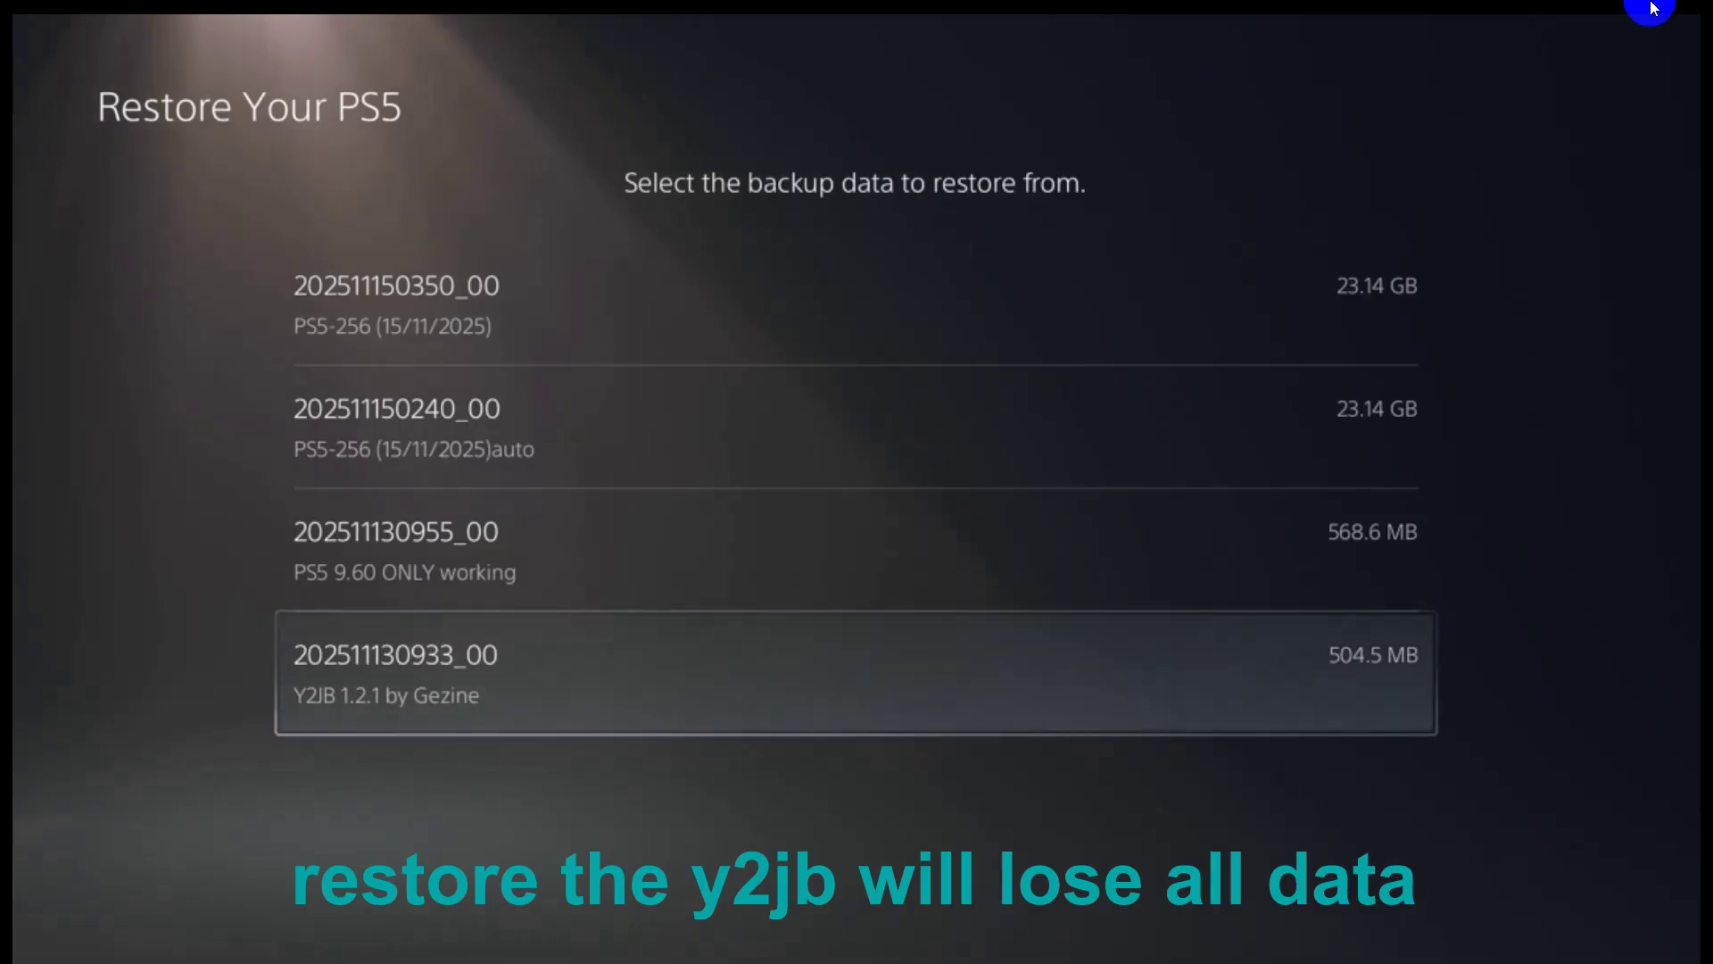
key("Return")
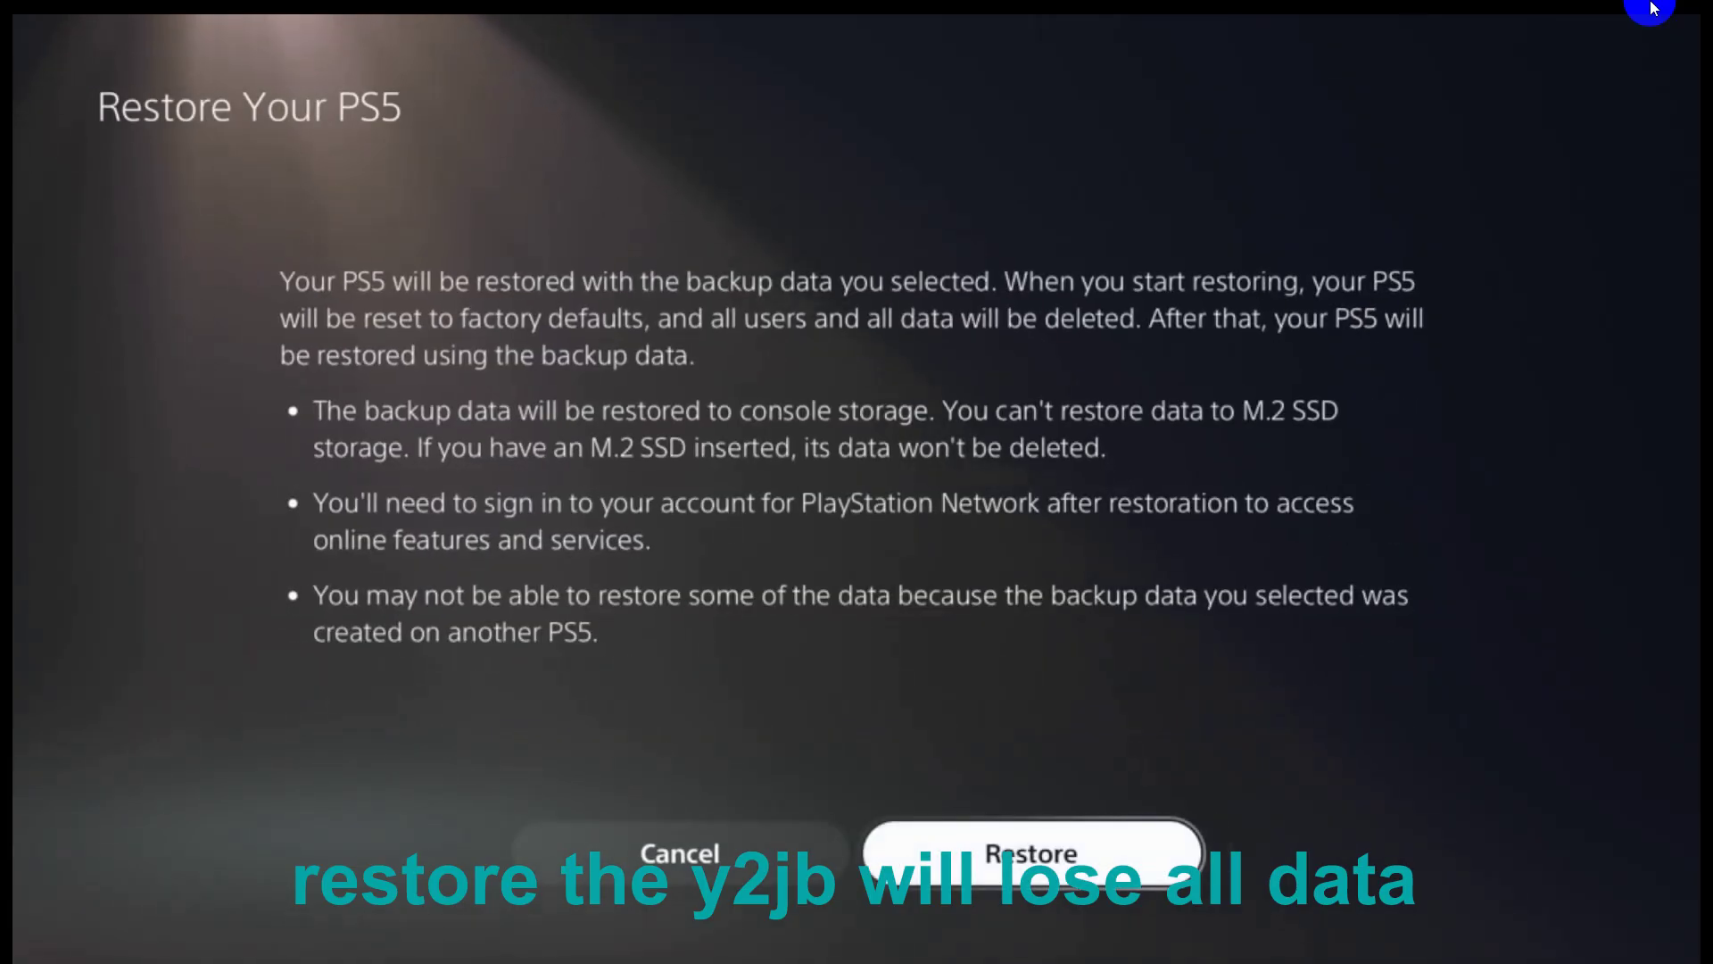
key("Return")
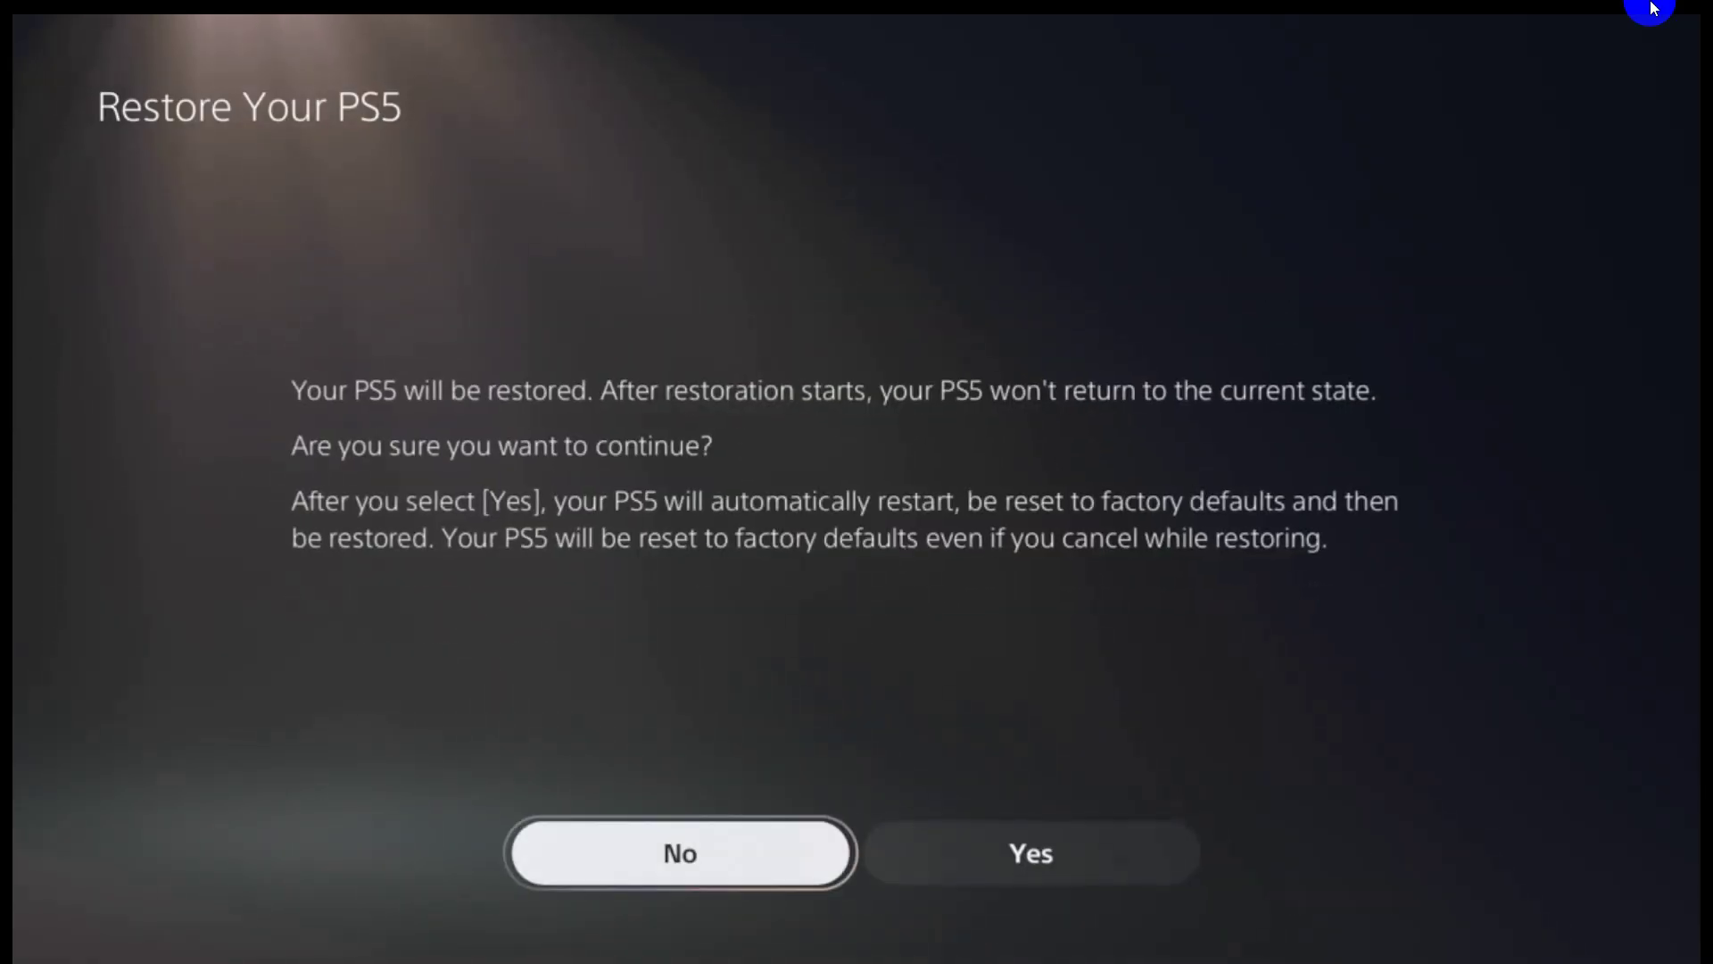
key("Right")
key("Return")
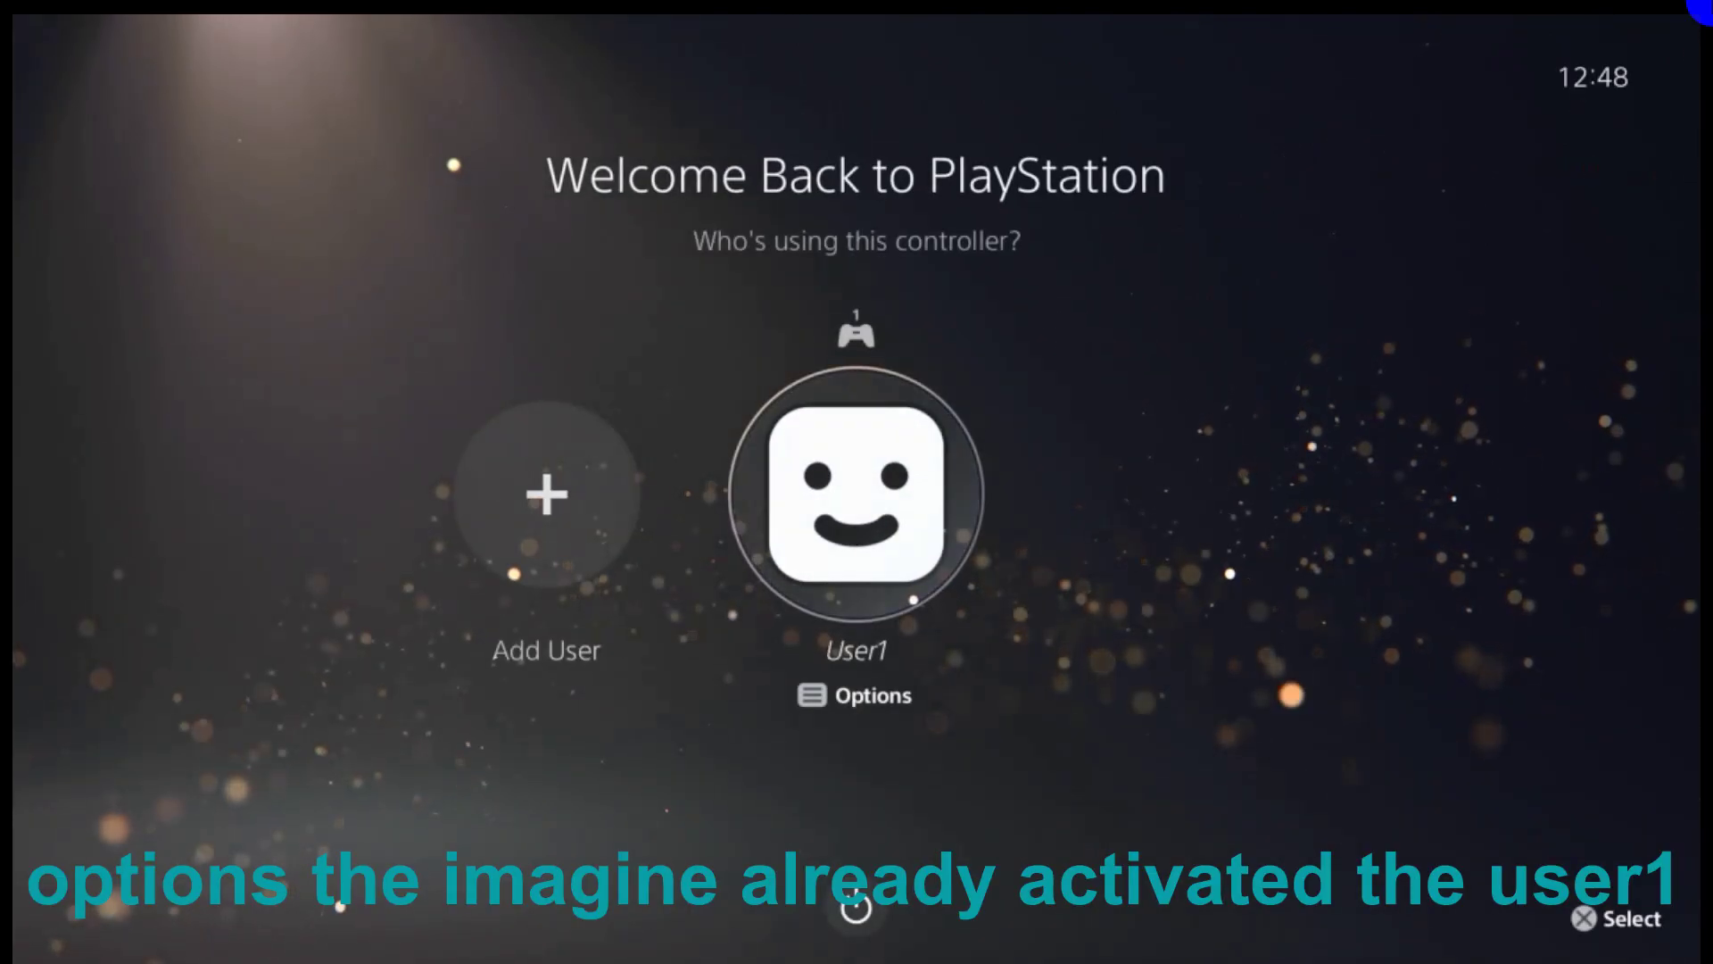
View the login status options for User1, close them, and log in as User1
key("Return")
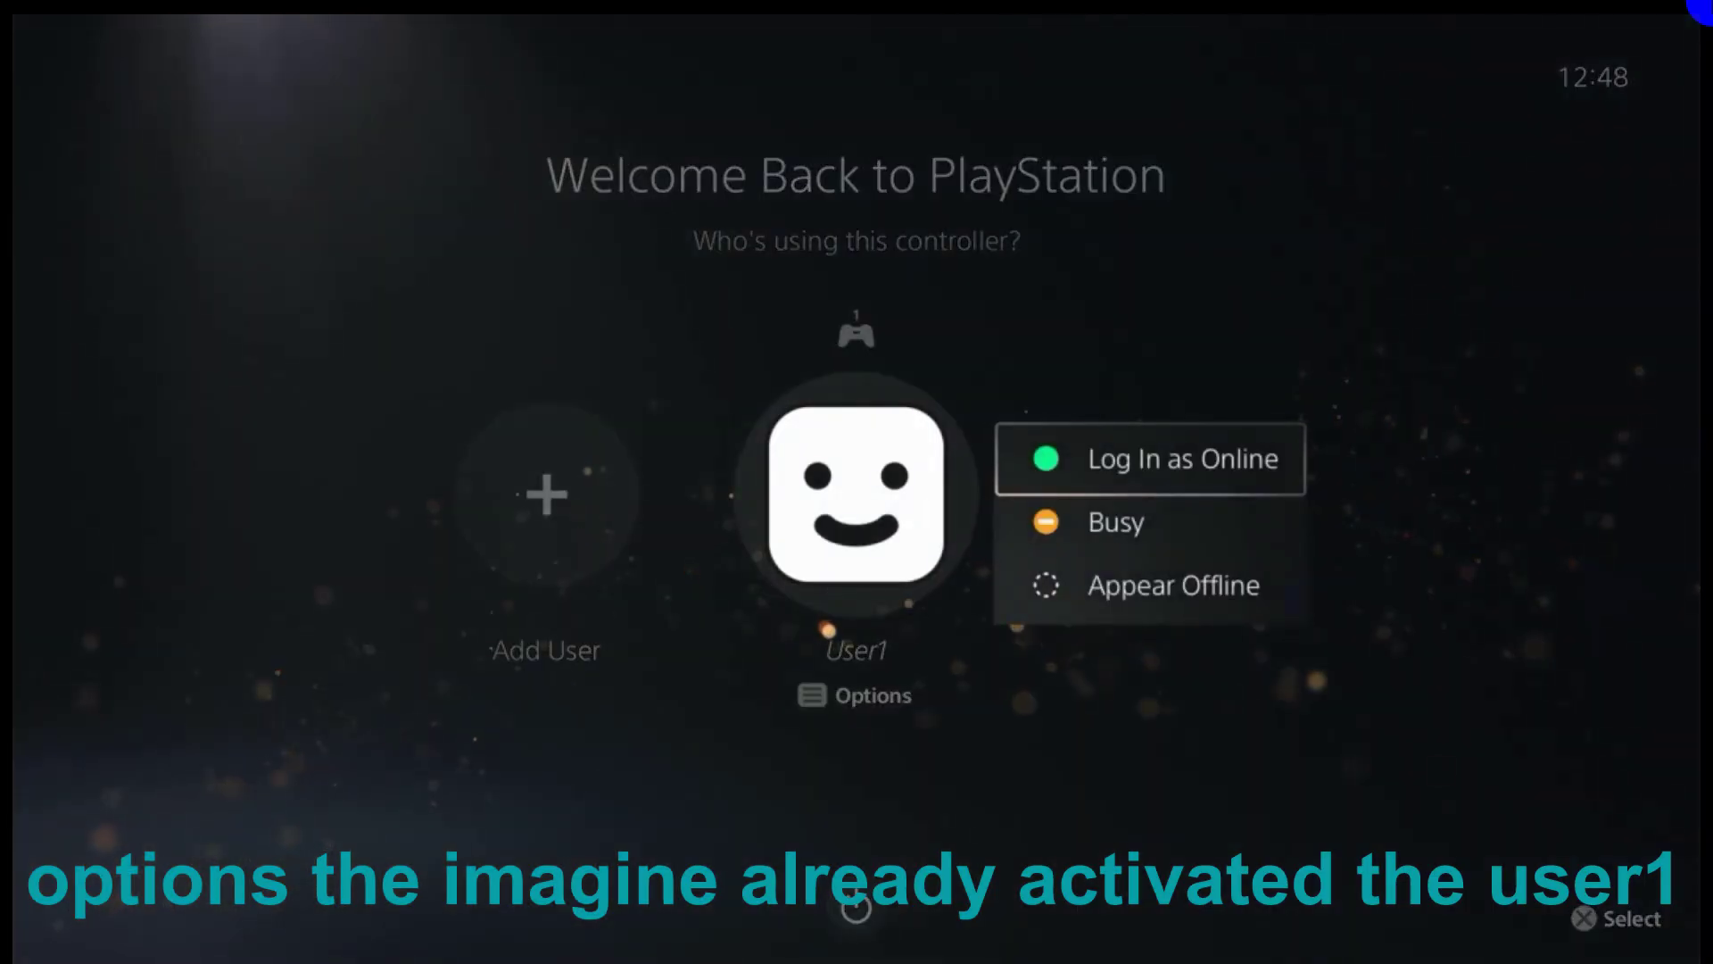
key("Escape")
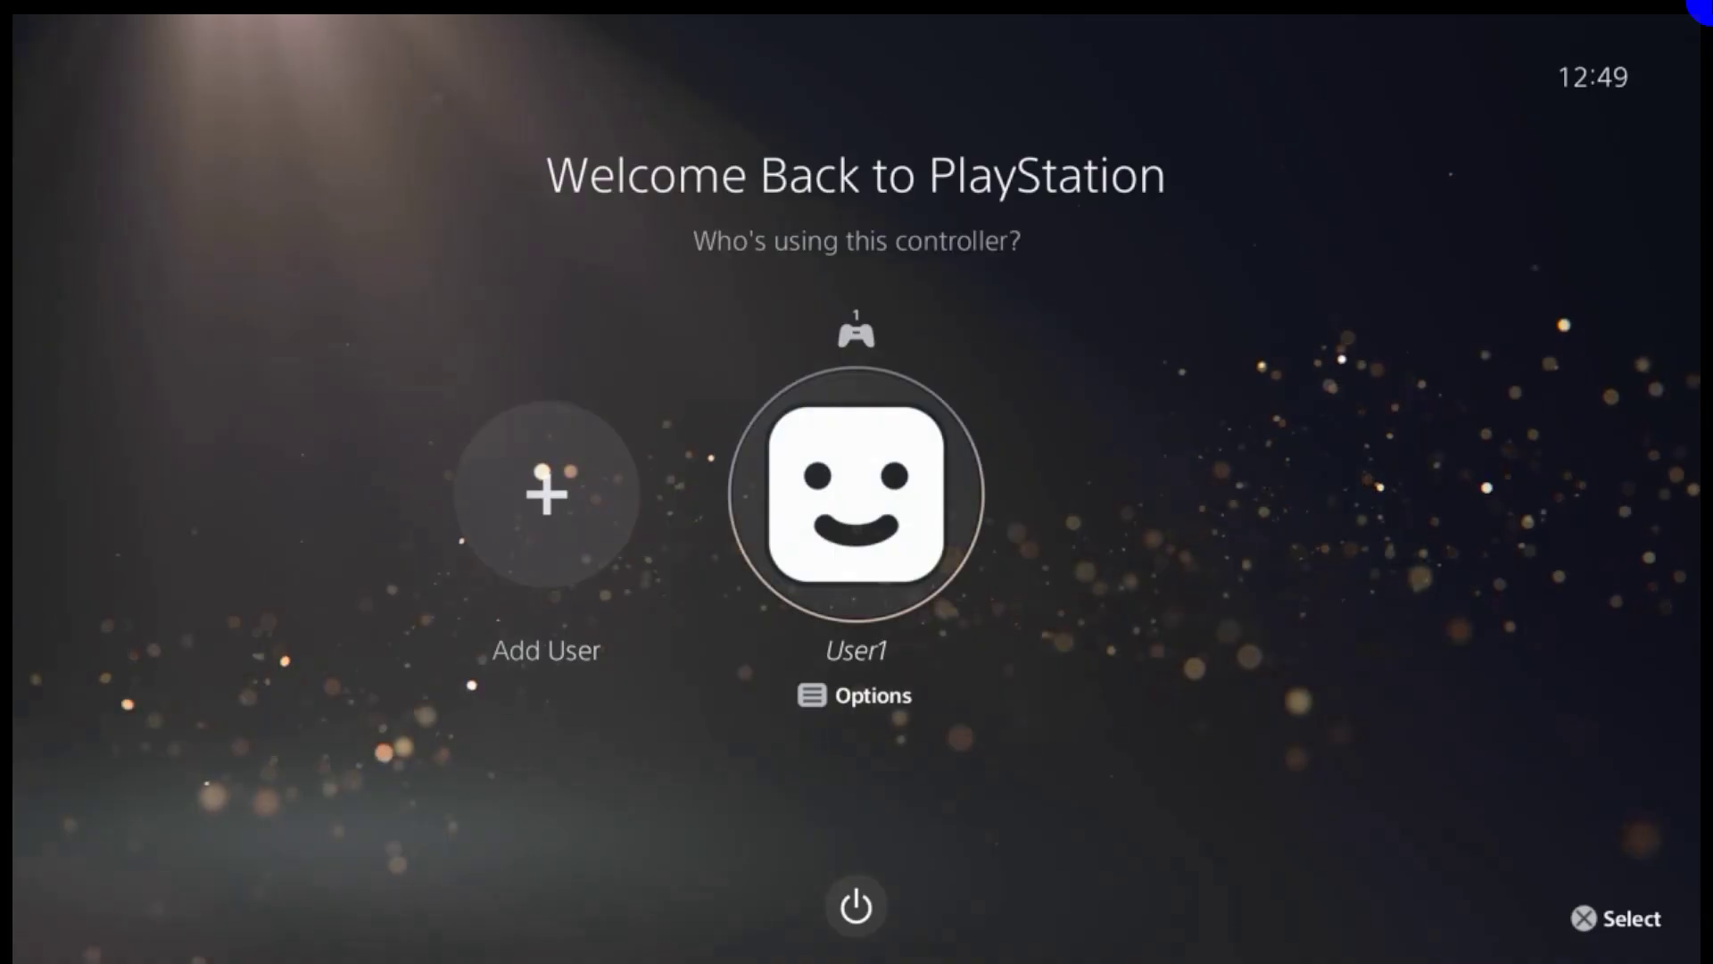
key("Return")
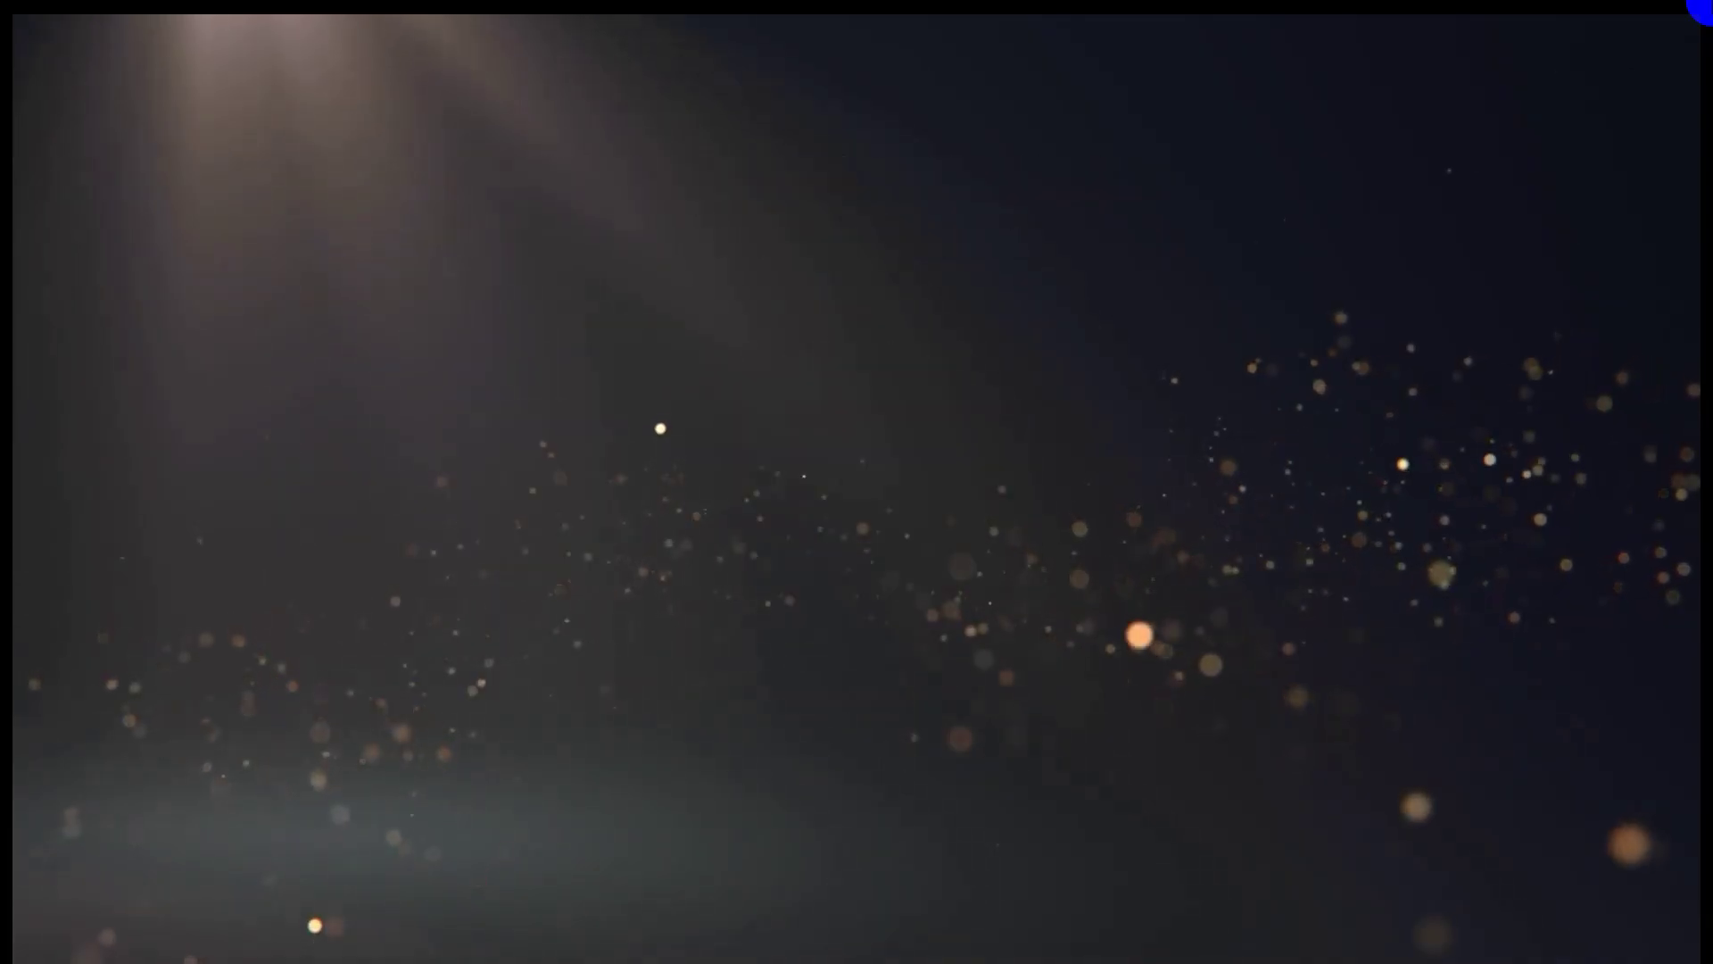
Check the Game Library and the Media section's App Library for the restored YouTube app
key("Right")
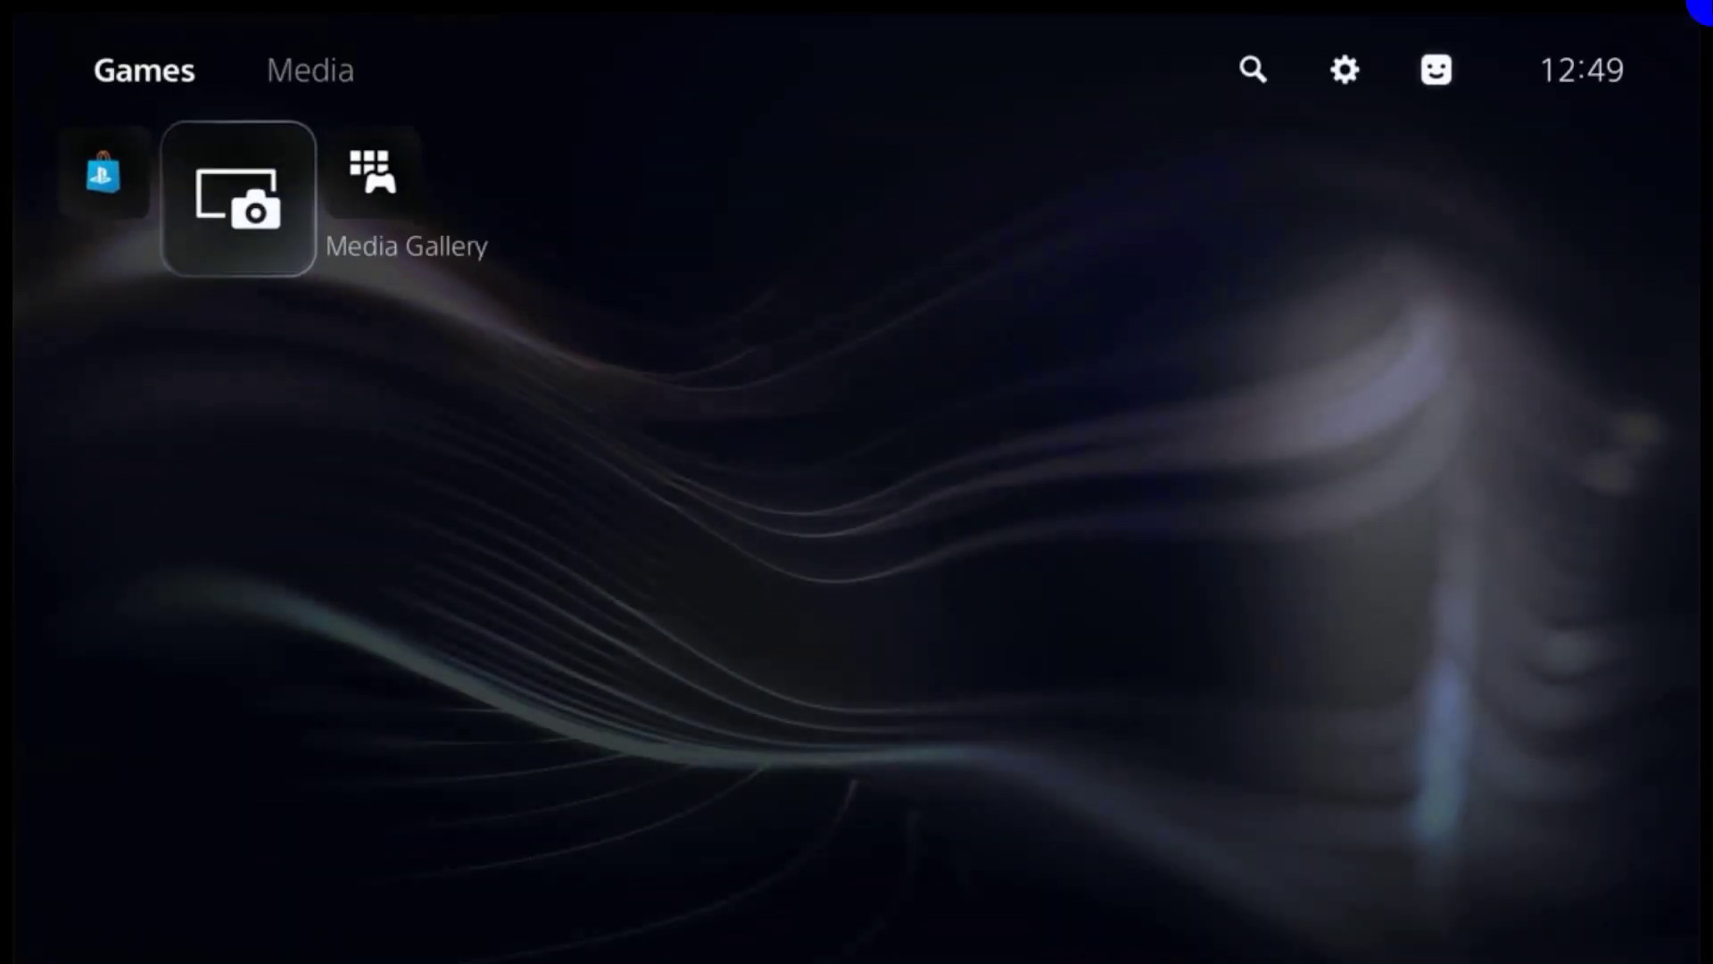
key("Right")
key("Up")
key("Right")
key("Right")
key("Right")
key("Right")
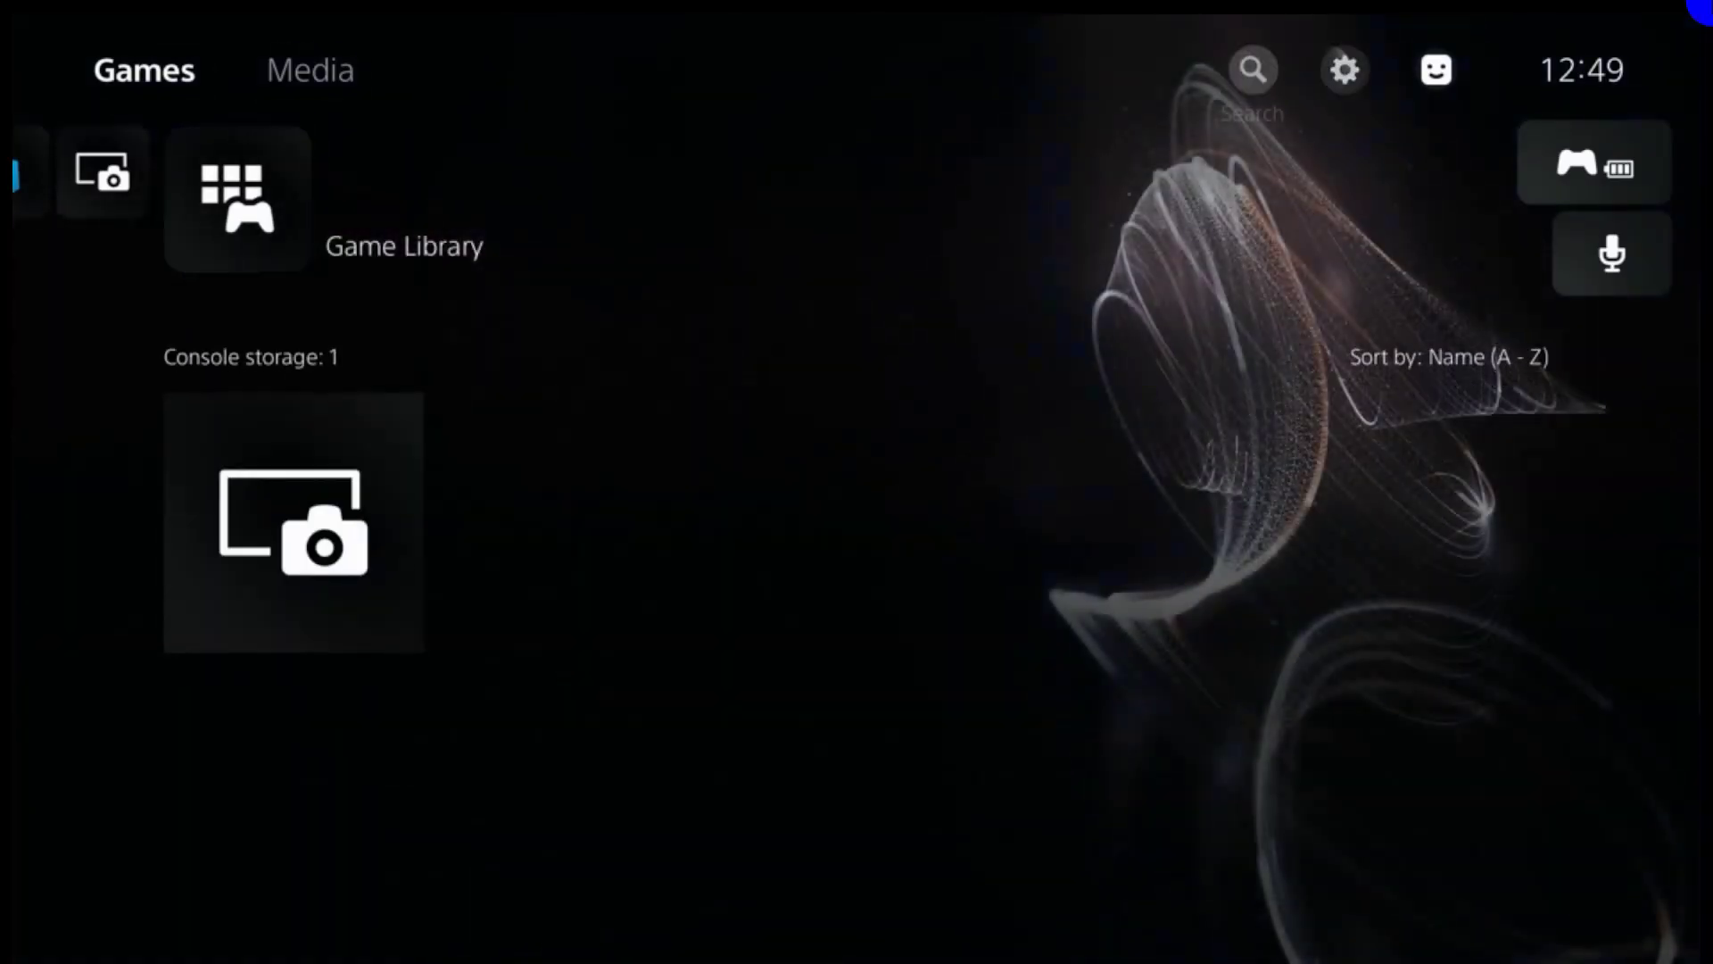
key("Left")
key("Left")
key("Left")
key("Left")
key("Right")
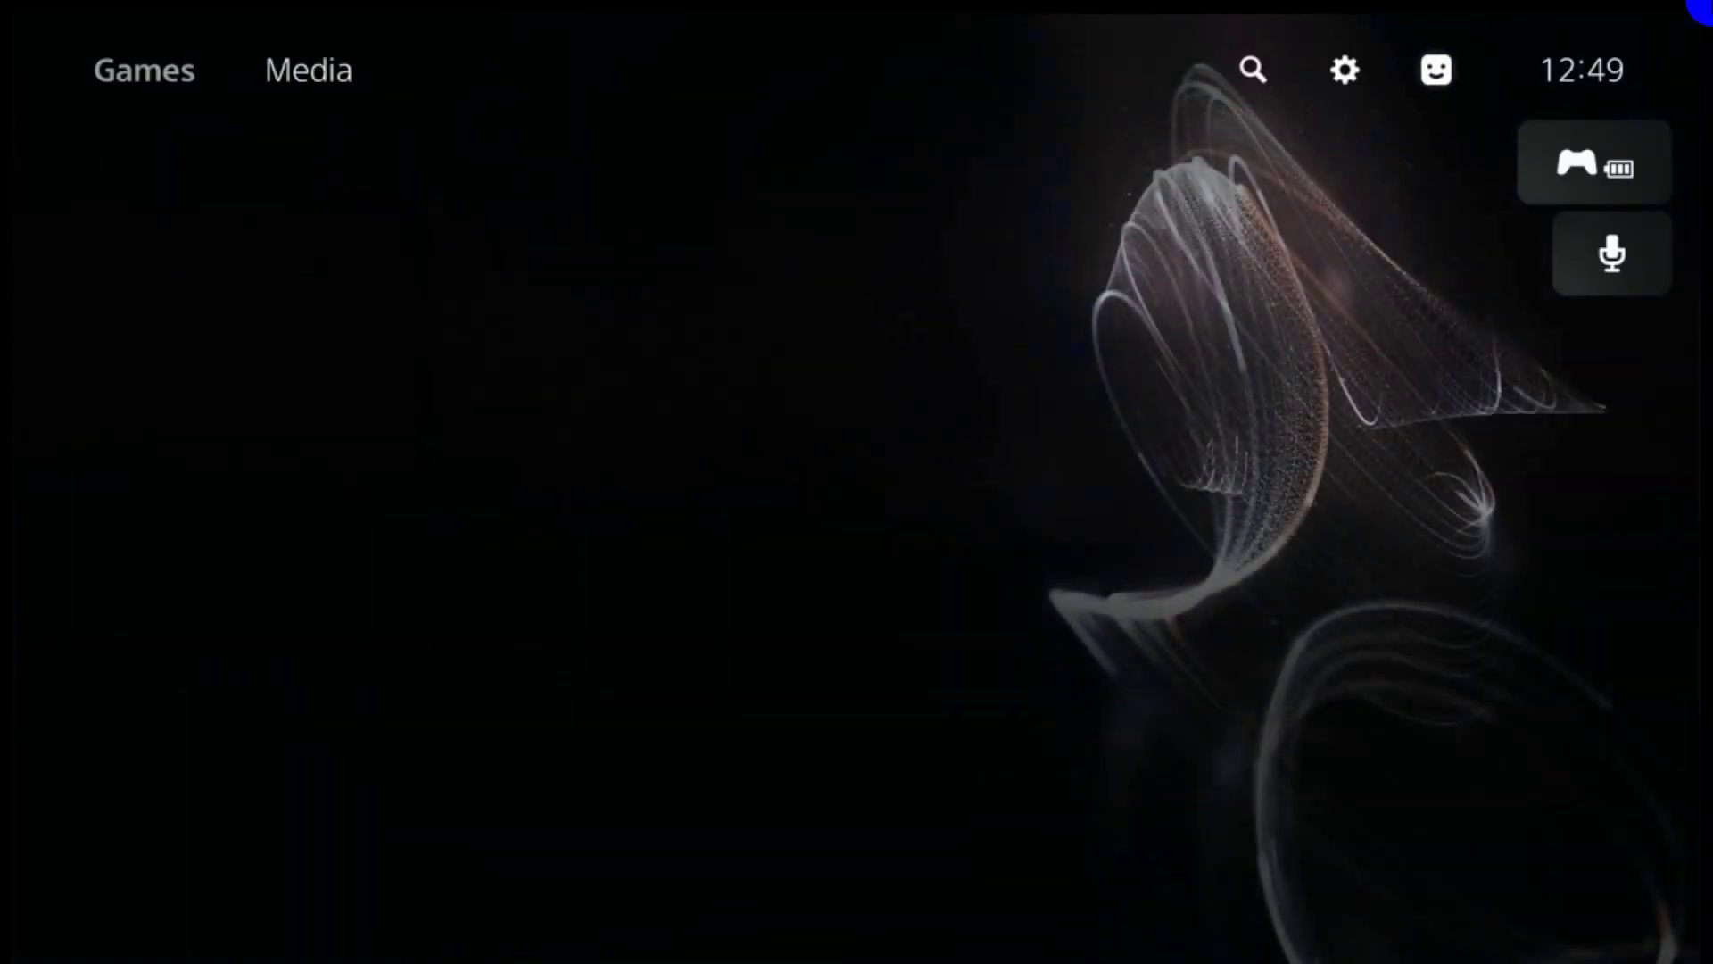
key("Down")
key("Right")
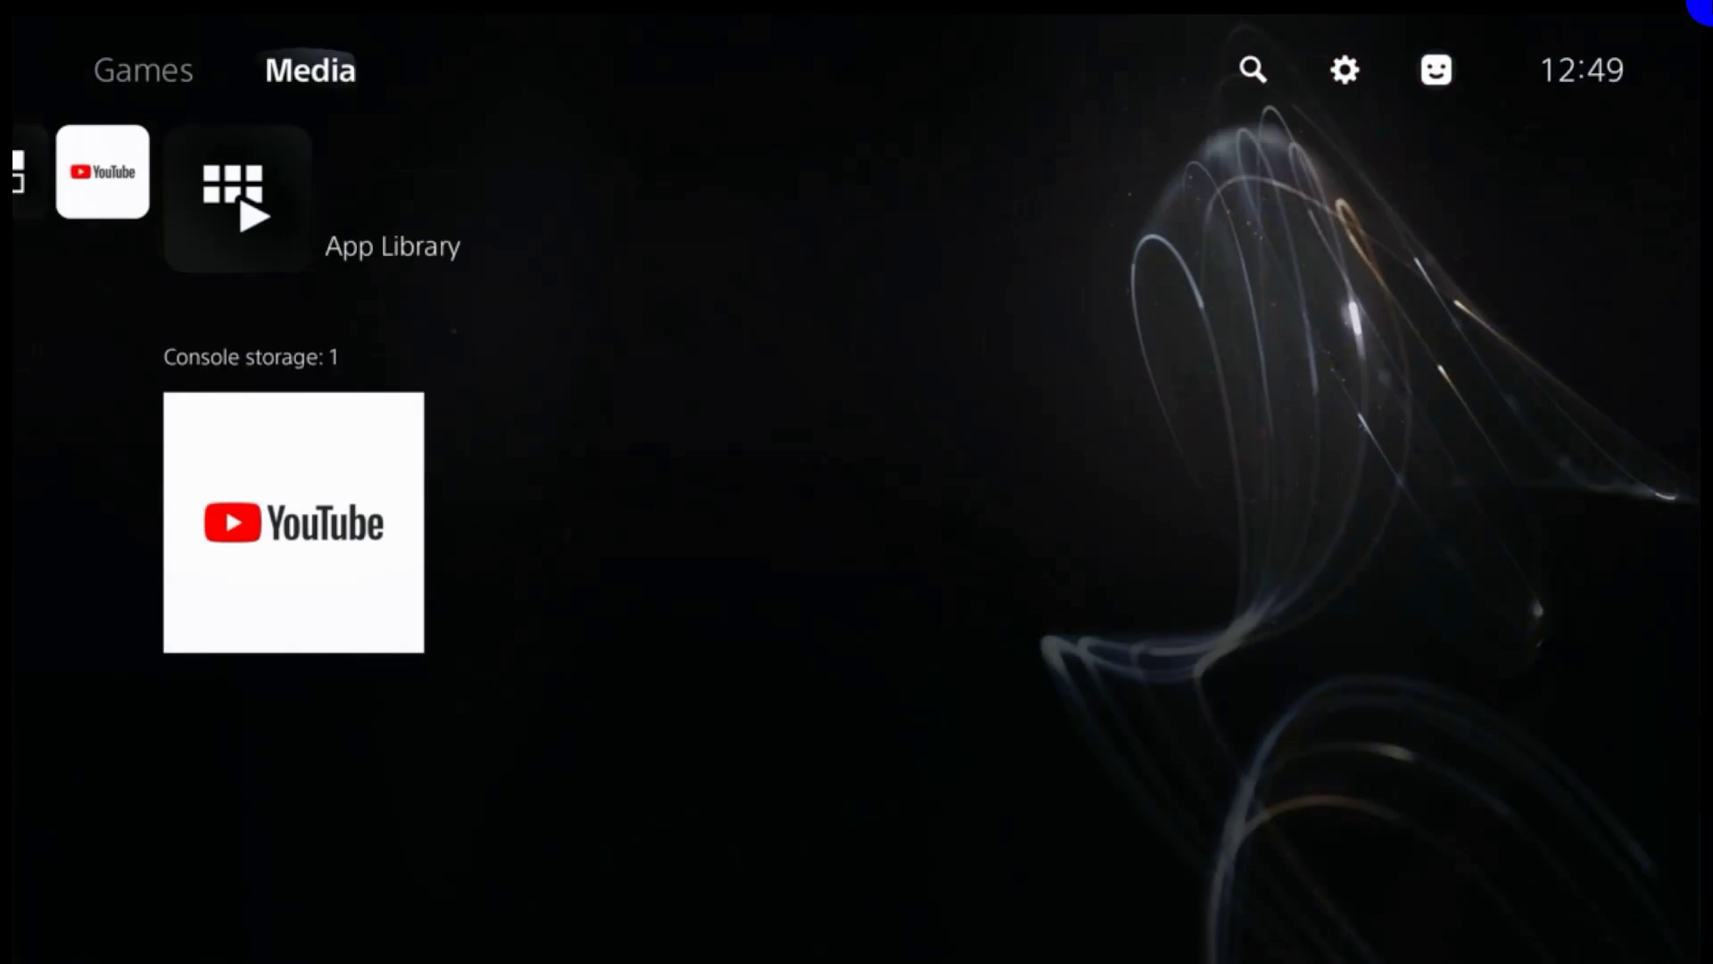
Open Set Up Internet Connection in the console's Network settings
key("Right")
key("Right")
key("Right")
key("Left")
key("Return")
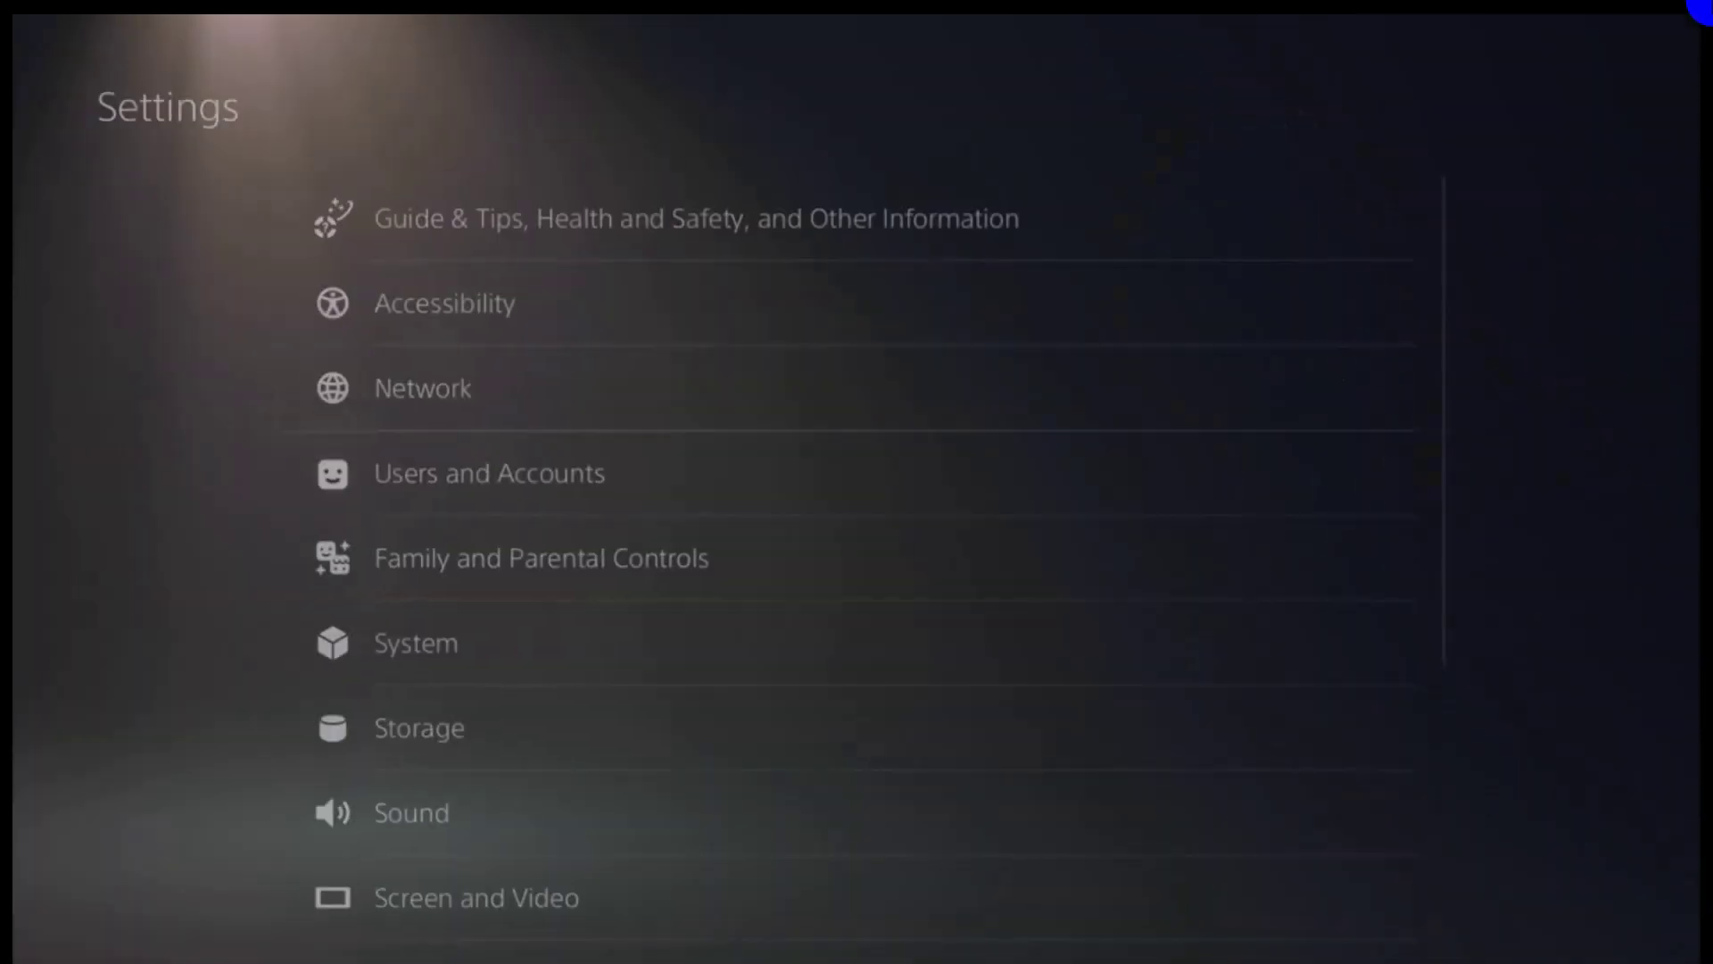
key("Return")
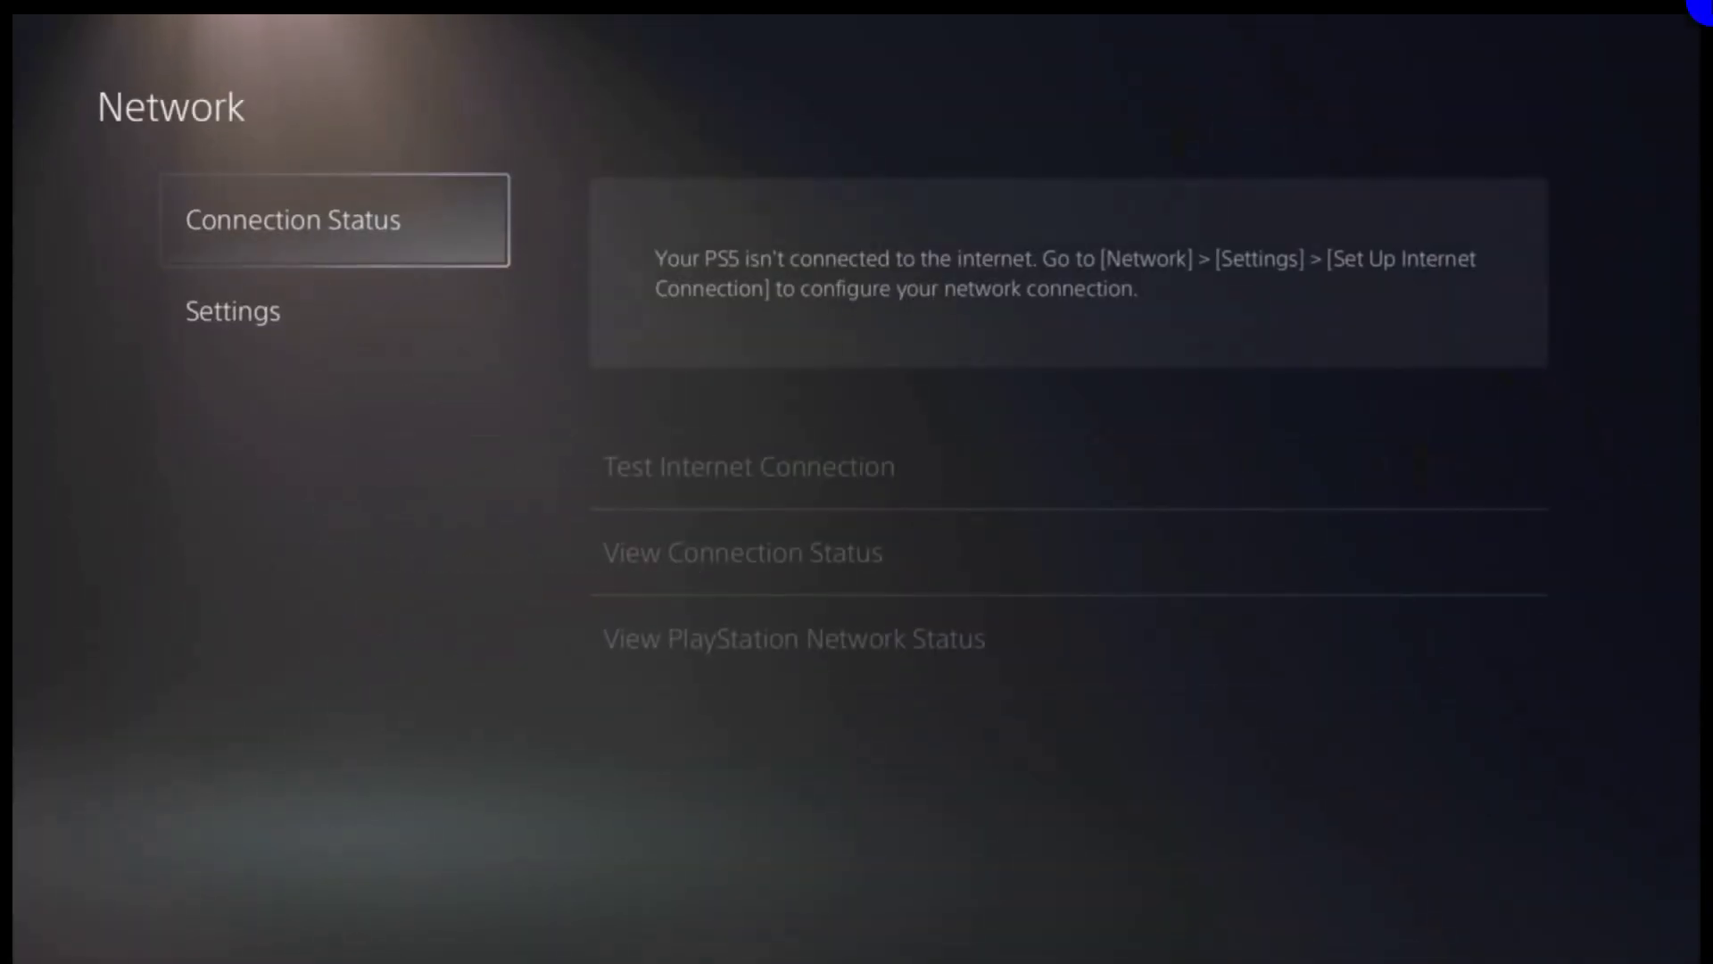
key("Down")
key("Right")
key("Down")
key("Return")
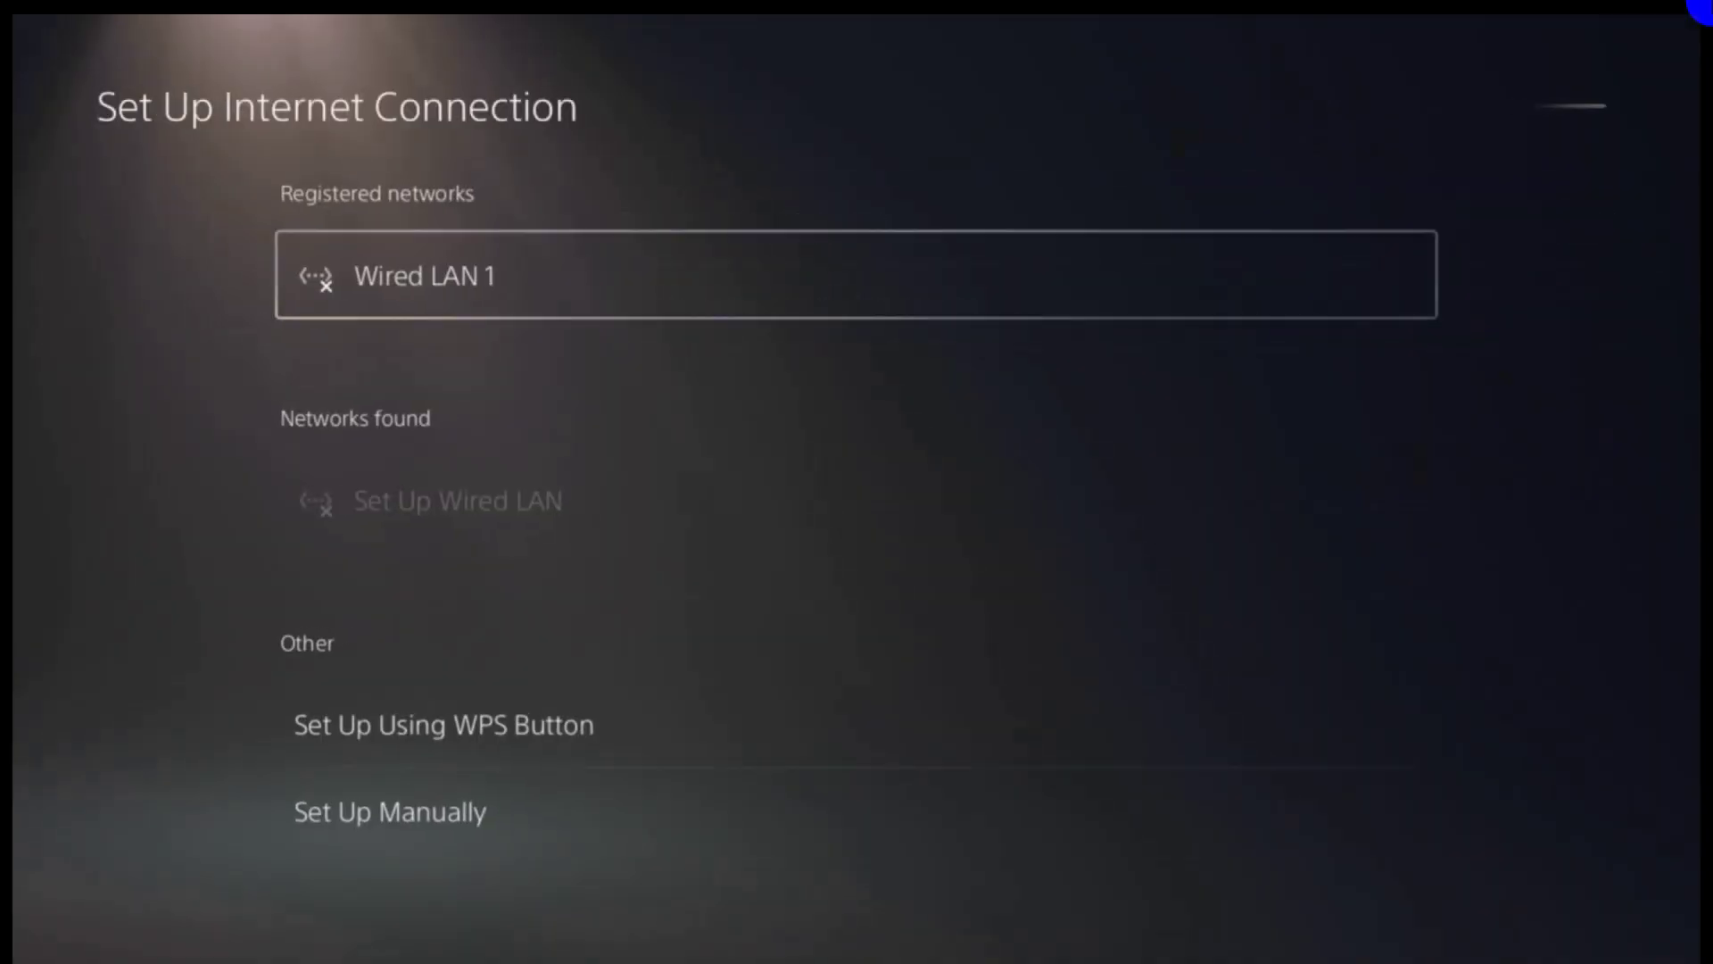
Open the Advanced Settings of the registered Wired LAN 1 connection and go to DNS Settings
key("Menu")
key("Return")
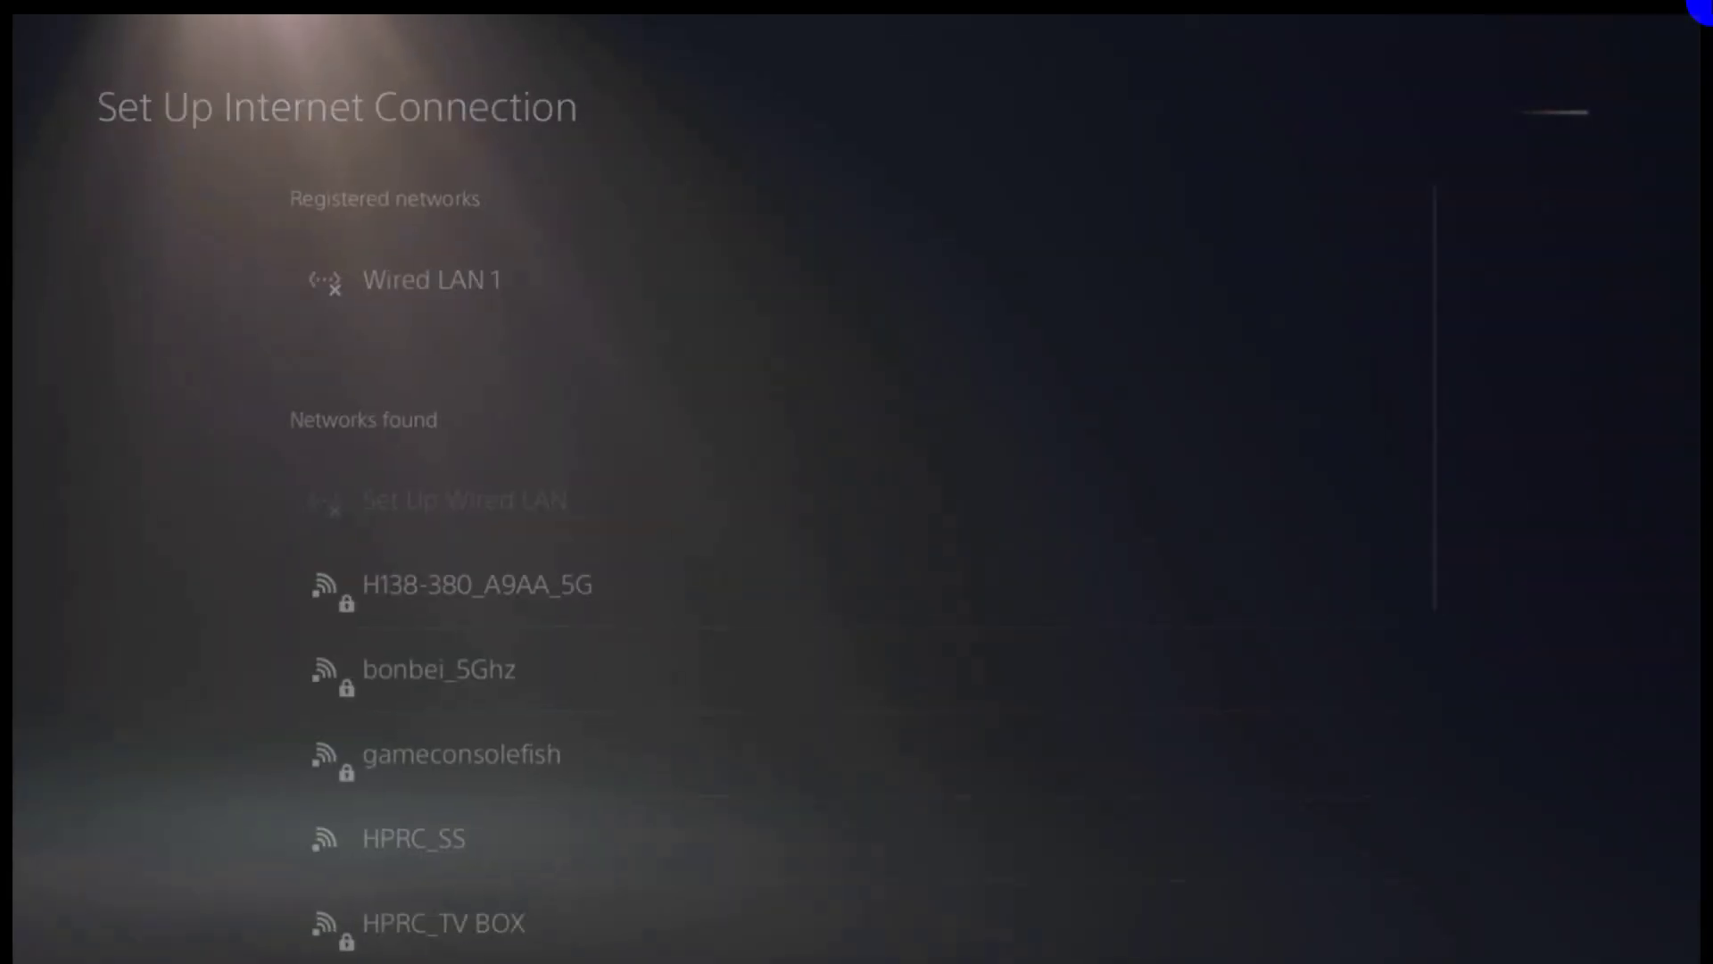
key("Down")
key("Down")
key("Up")
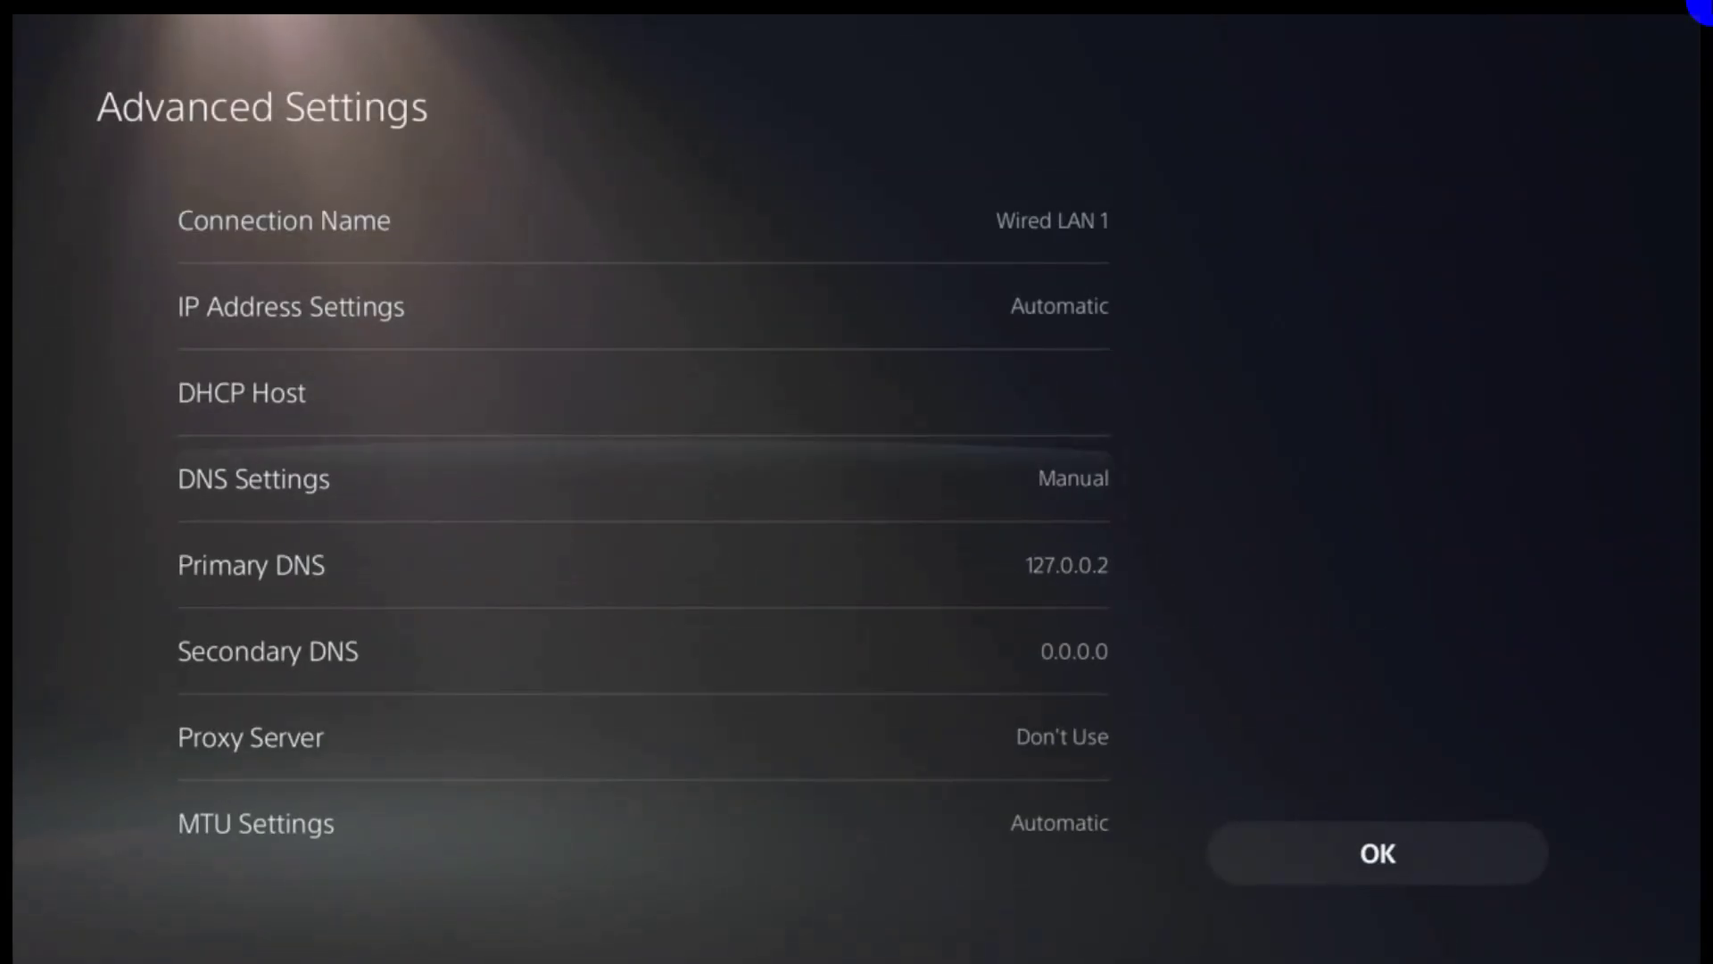
Keep Wired LAN 1's DNS Settings on Manual with Primary DNS 127.0.0.2, and accept the advanced settings
key("Return")
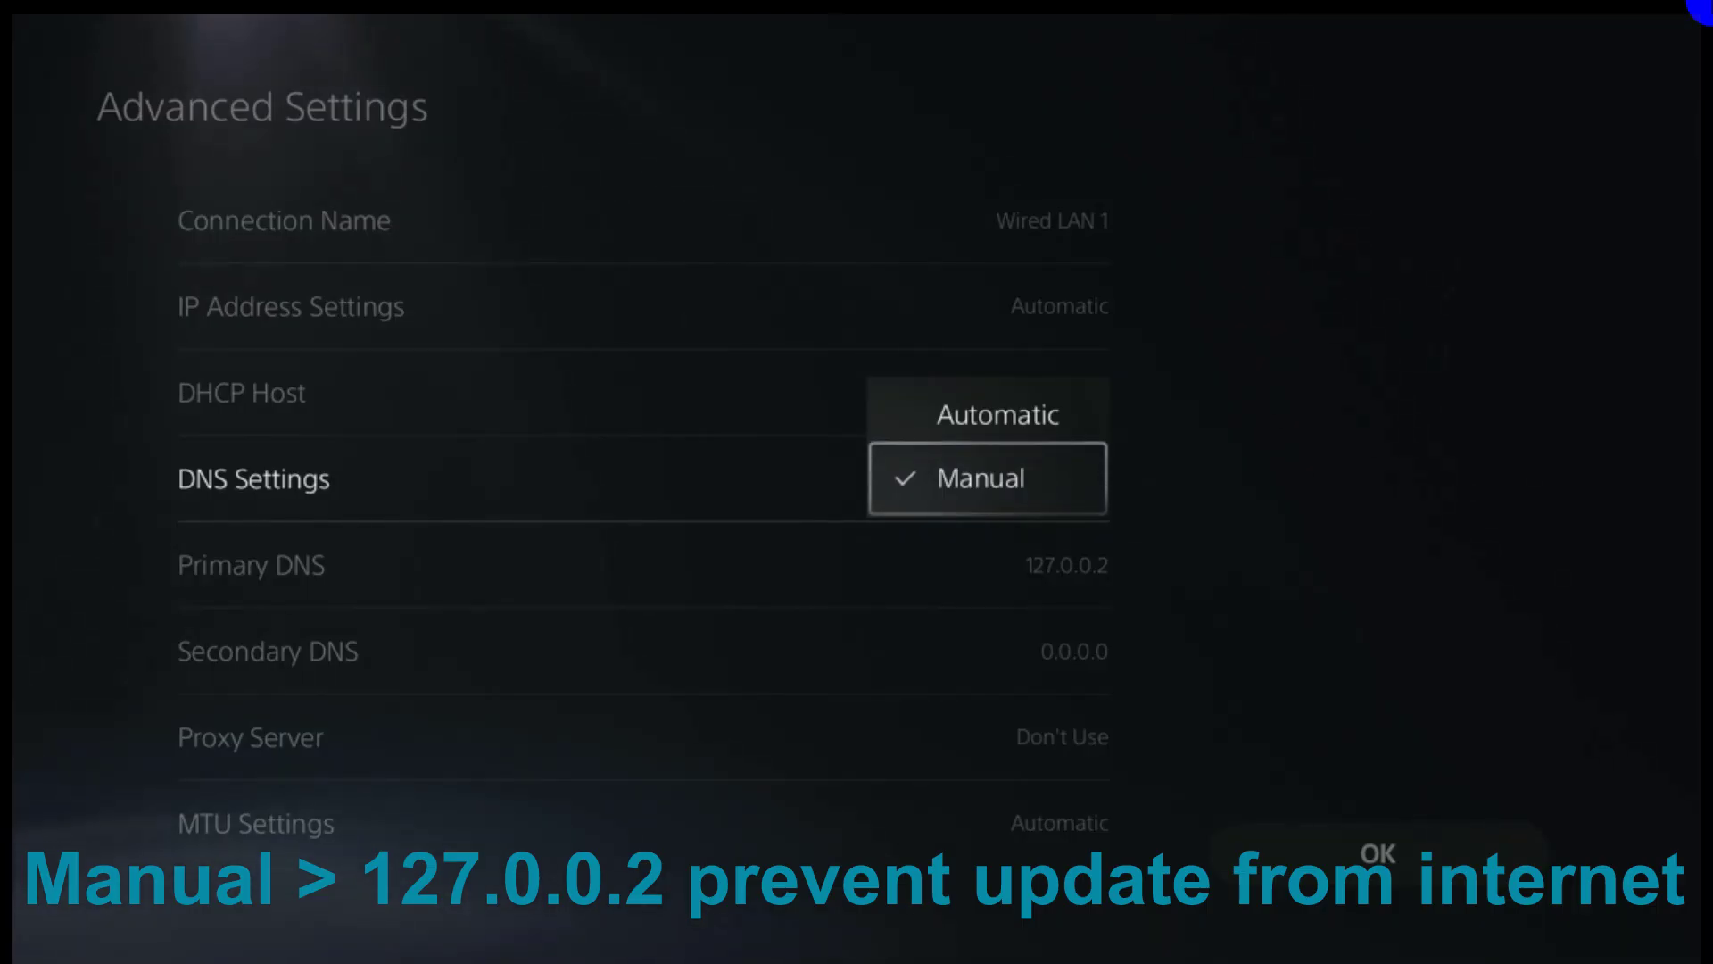
key("Return")
key("Down")
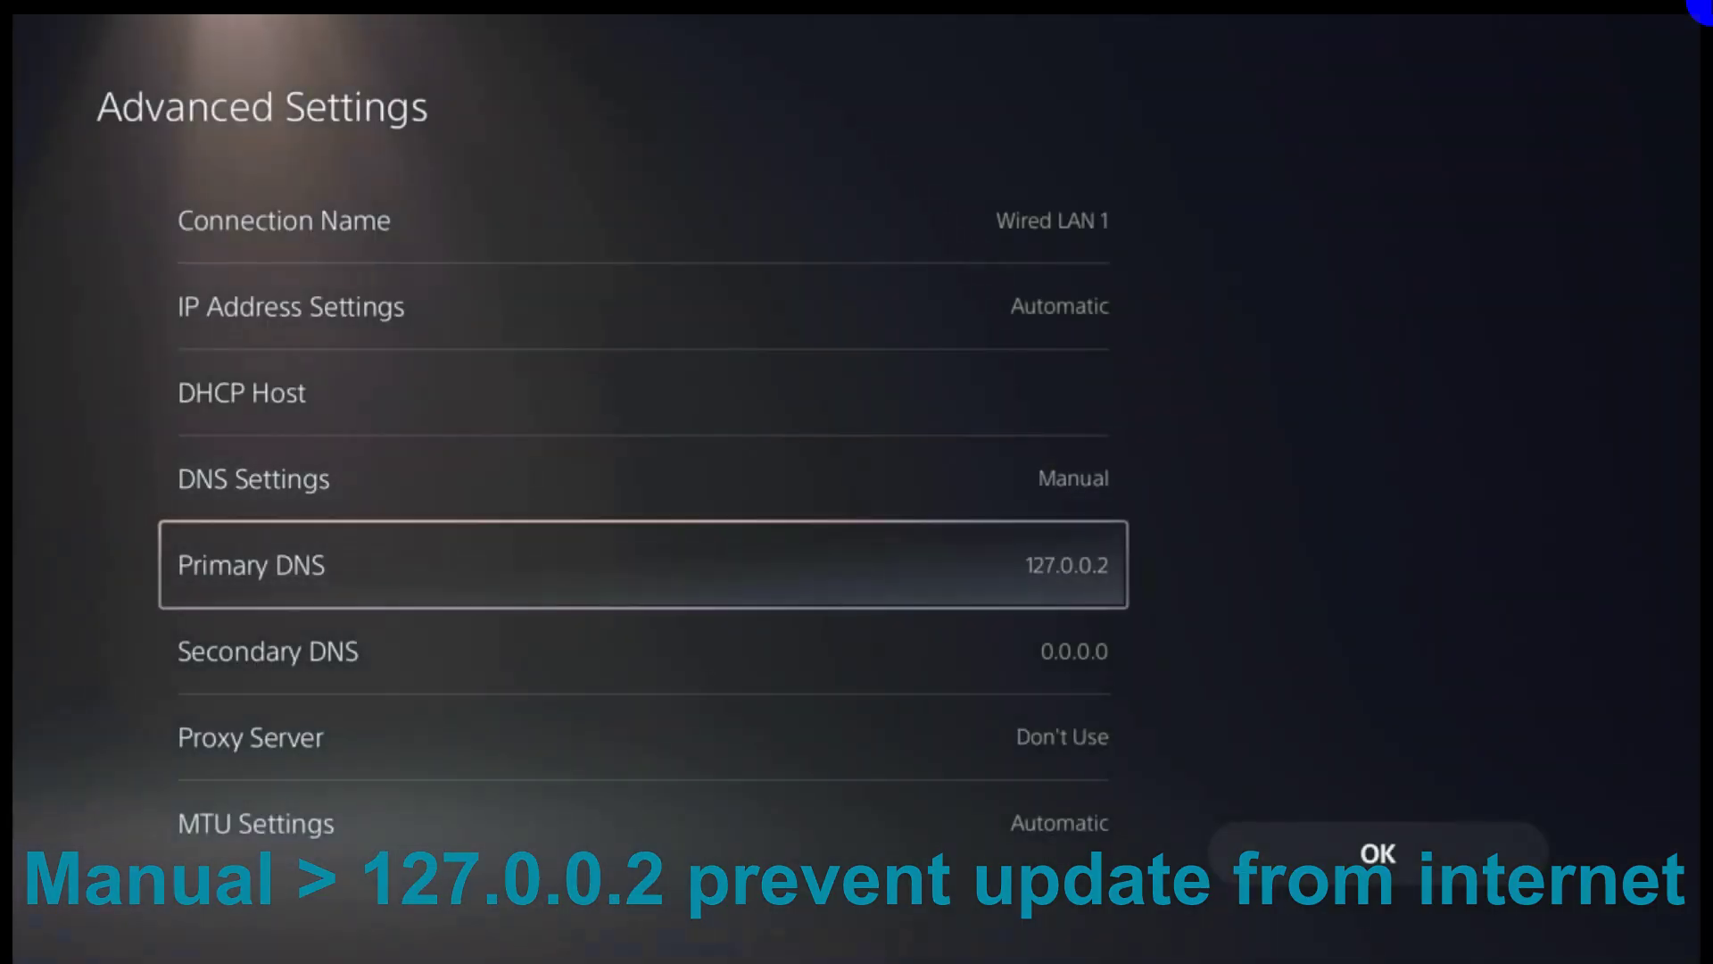
key("Return")
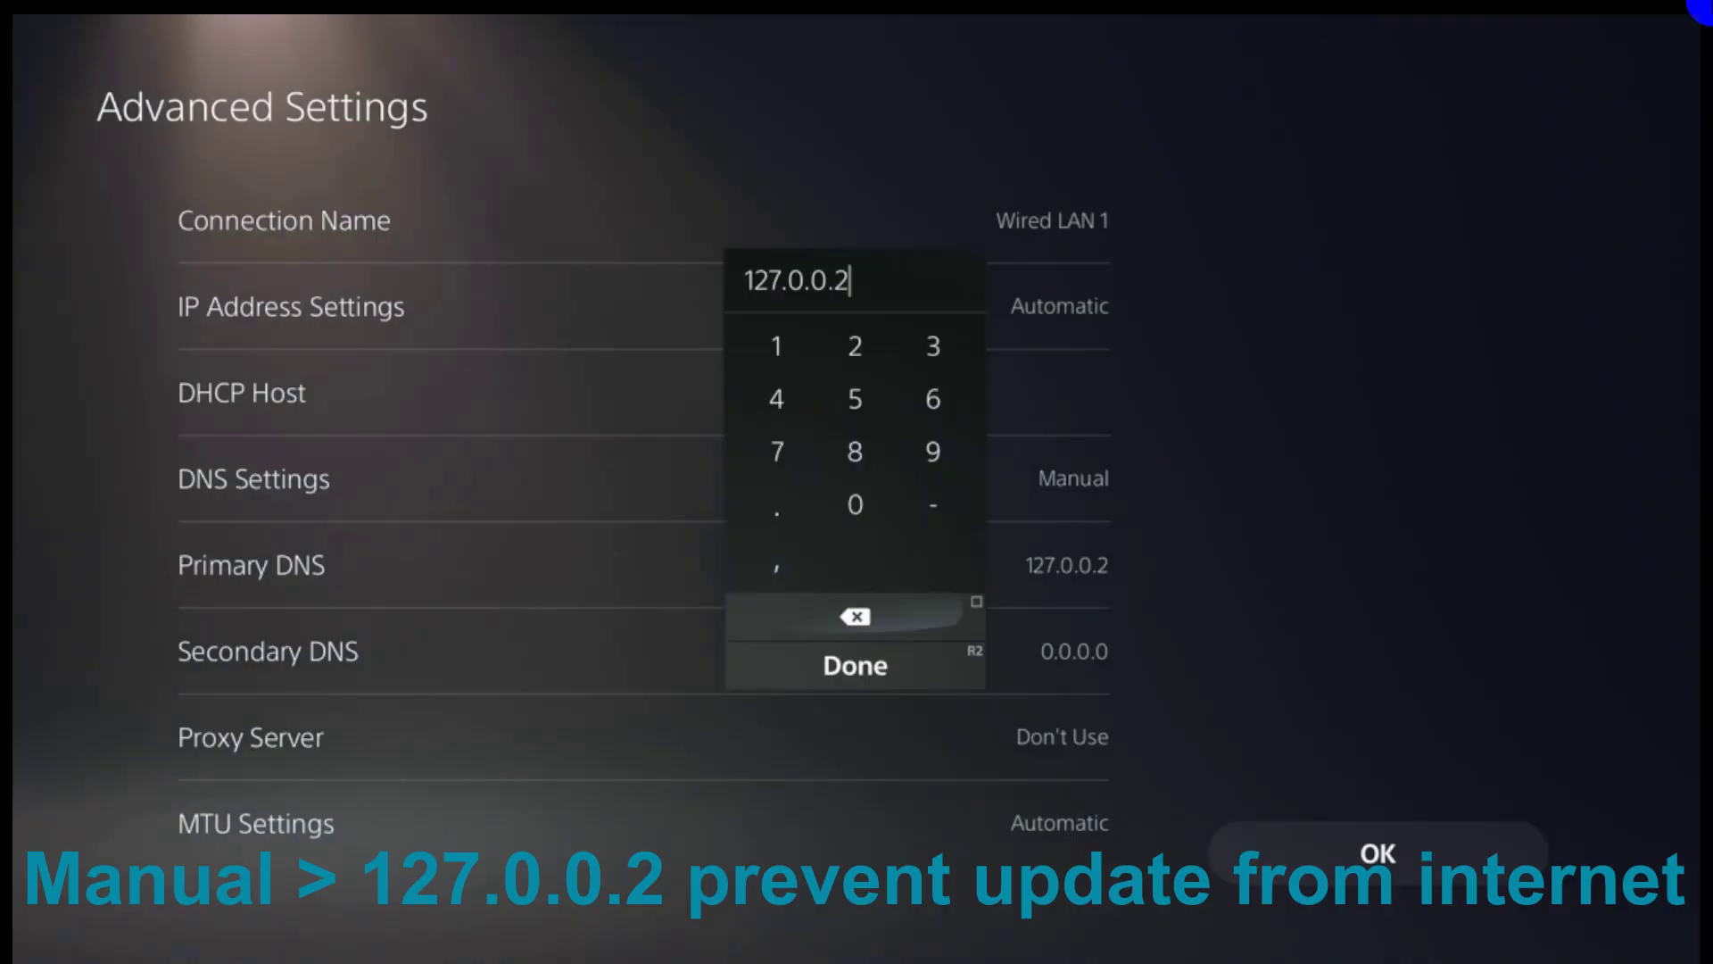
key("Down")
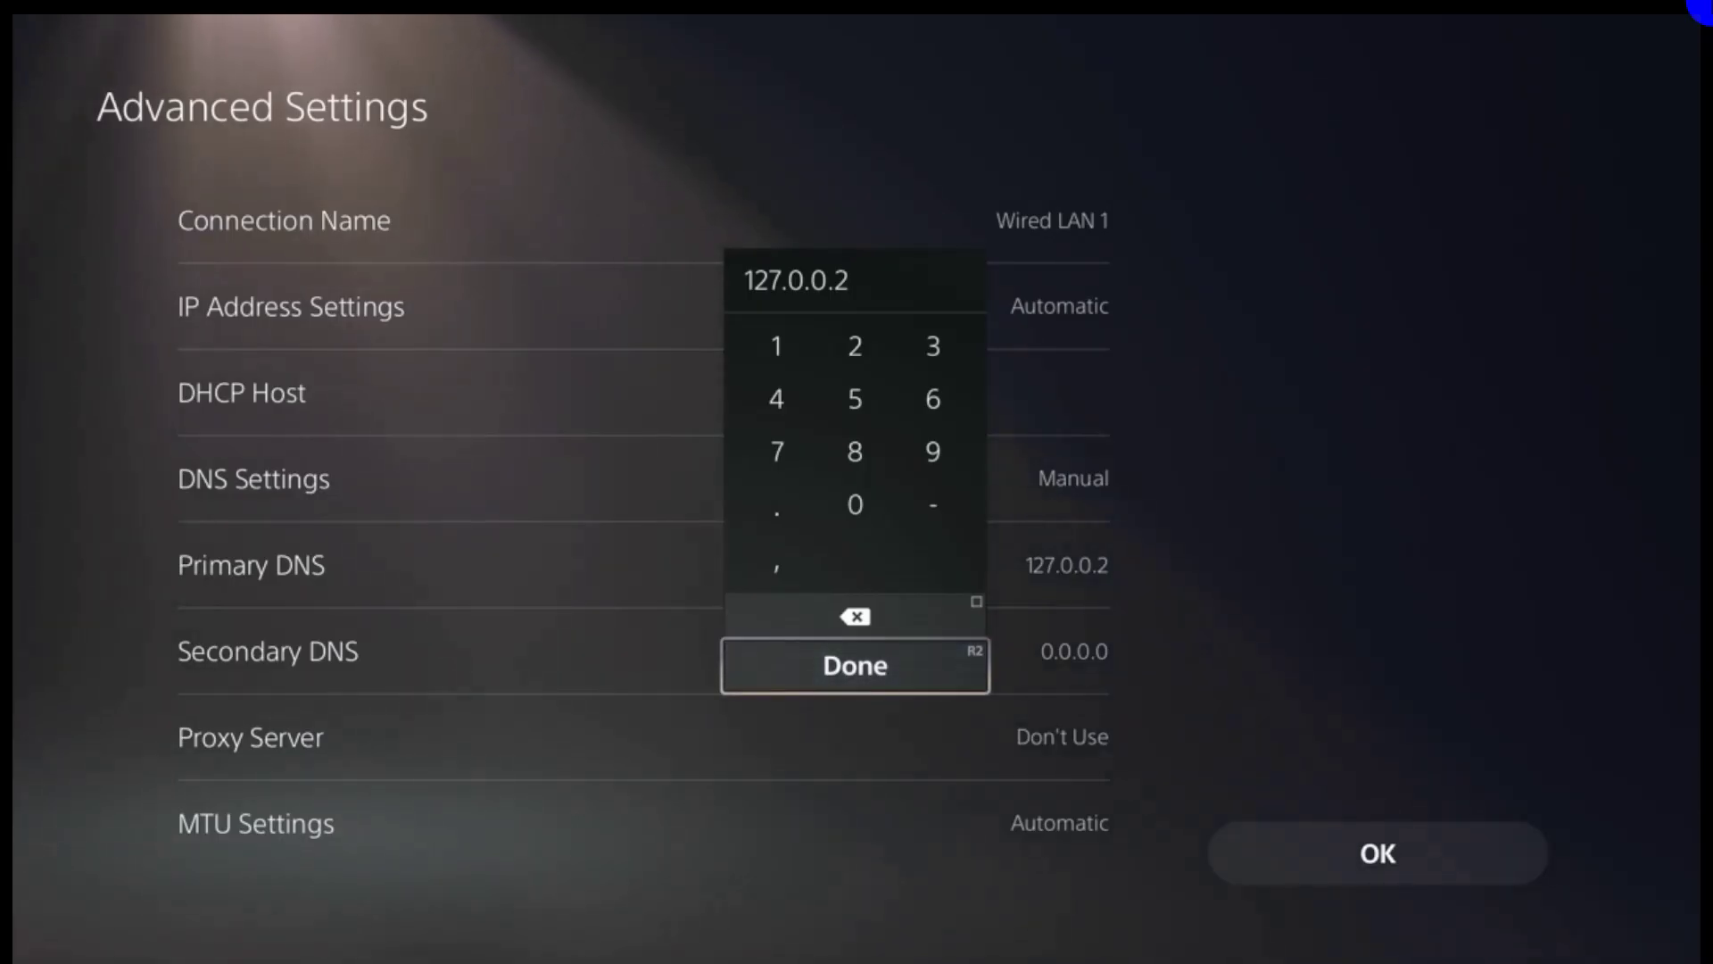
key("Return")
key("Right")
key("Return")
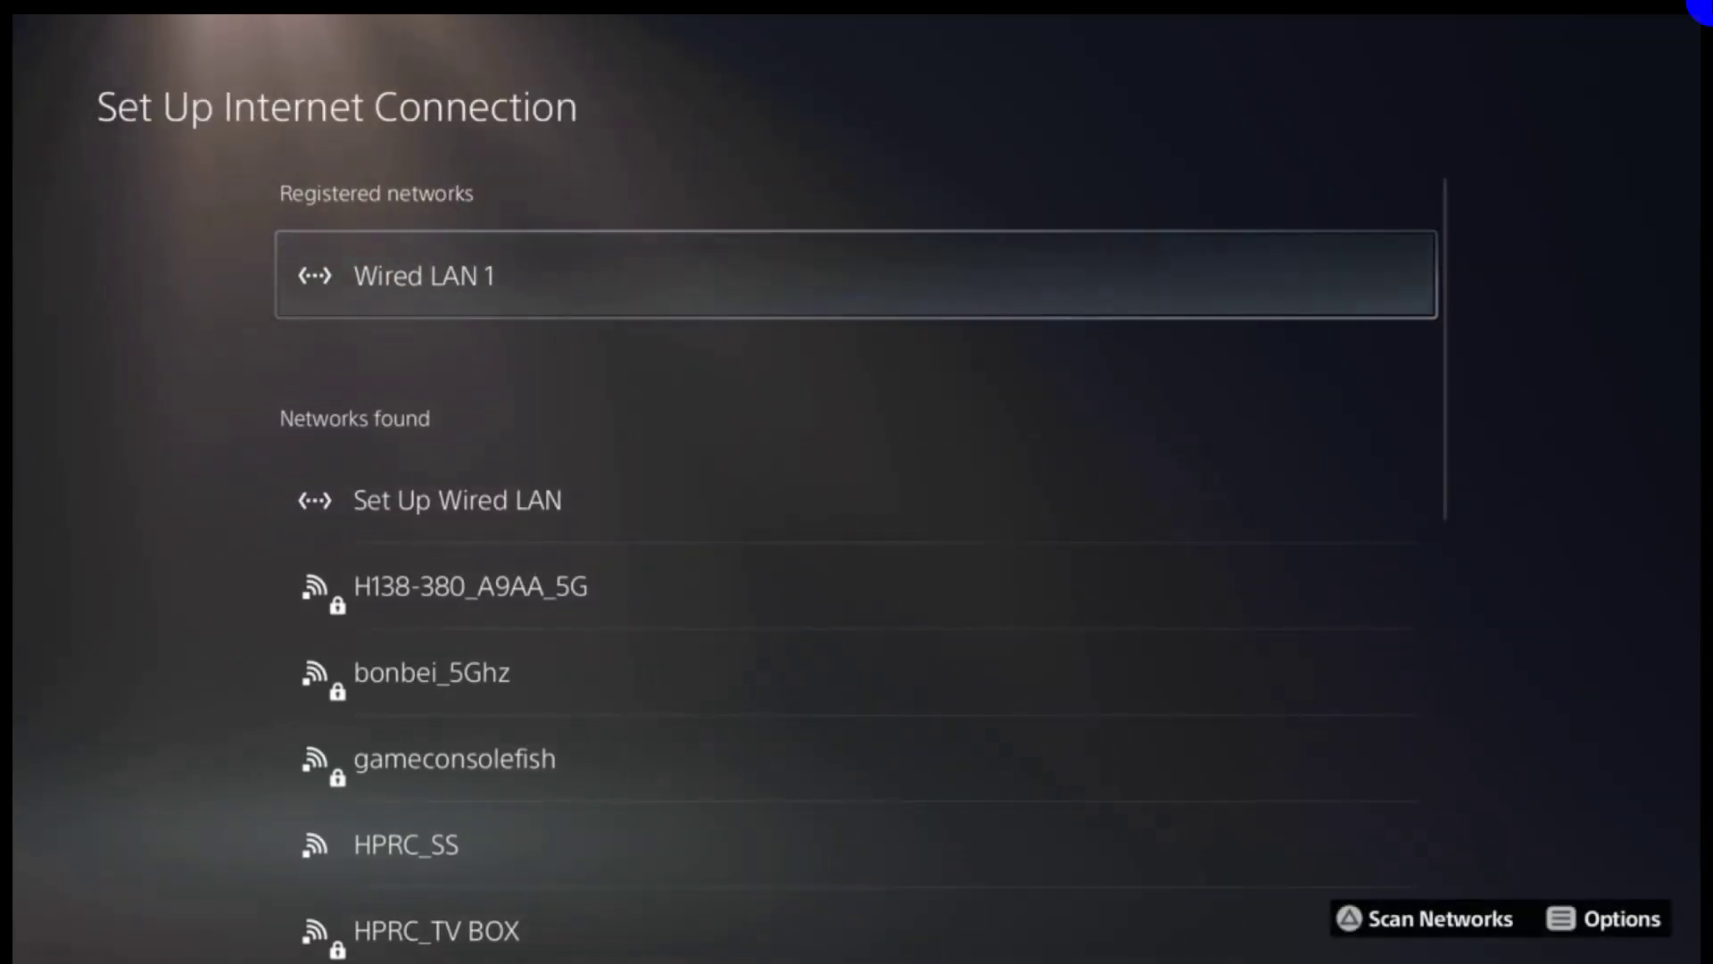
Leave the network setup and open the System settings
key("Escape")
key("Left")
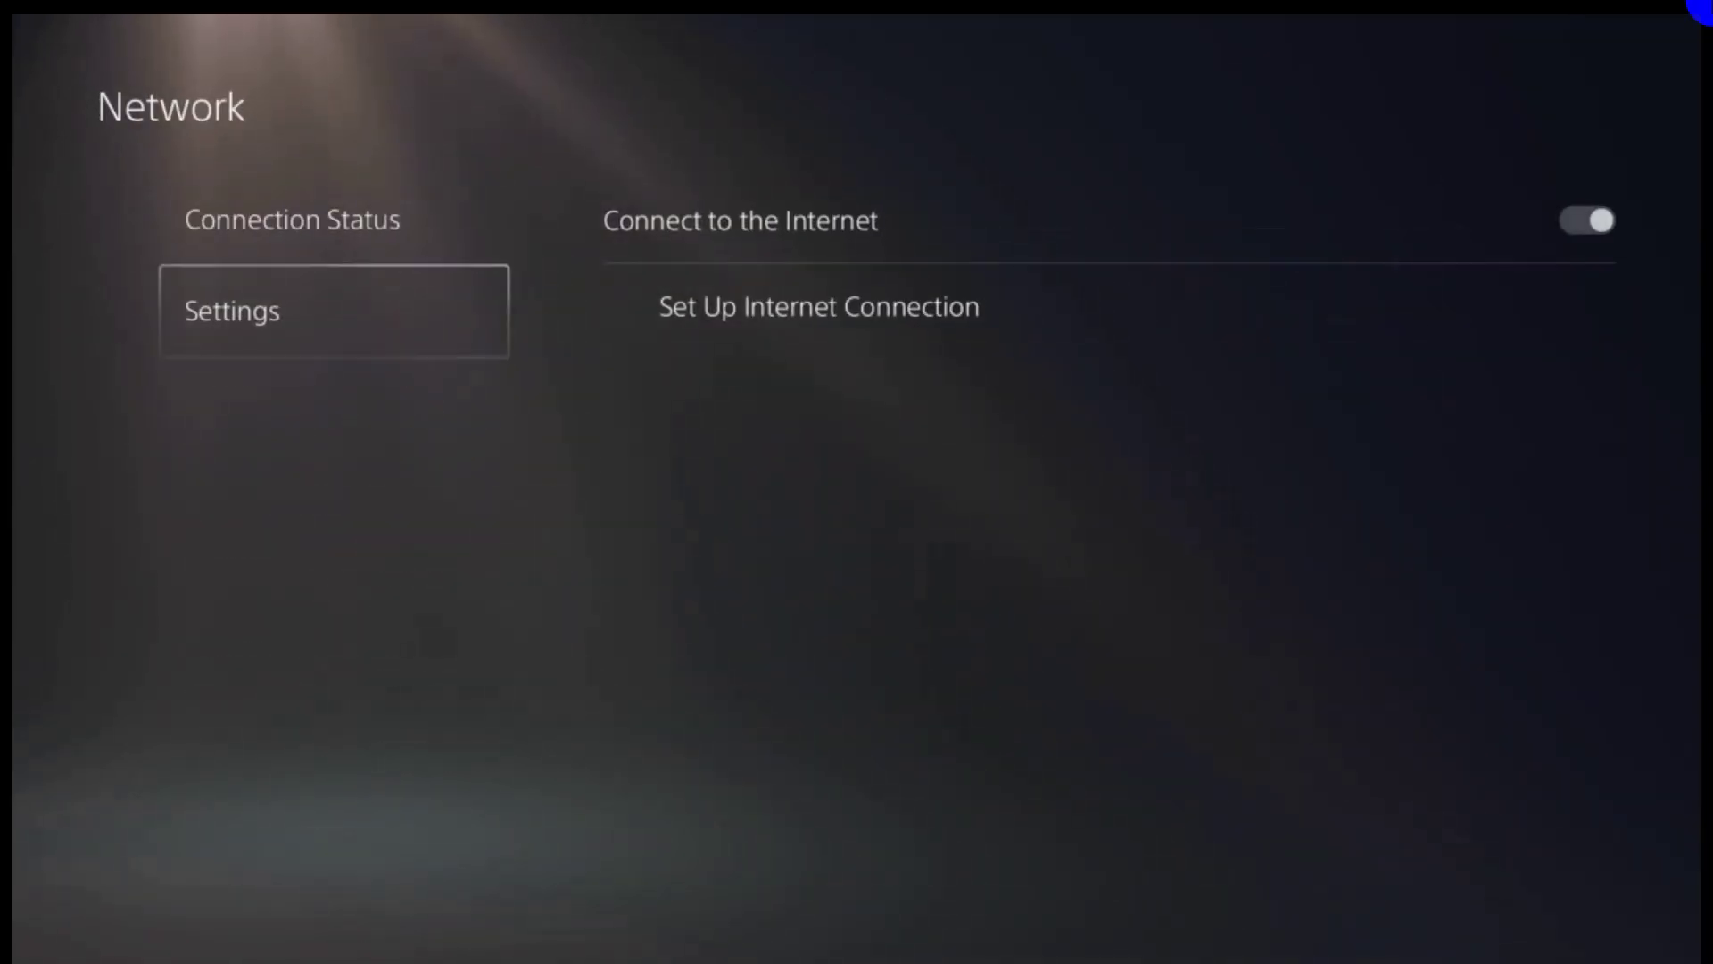
key("Escape")
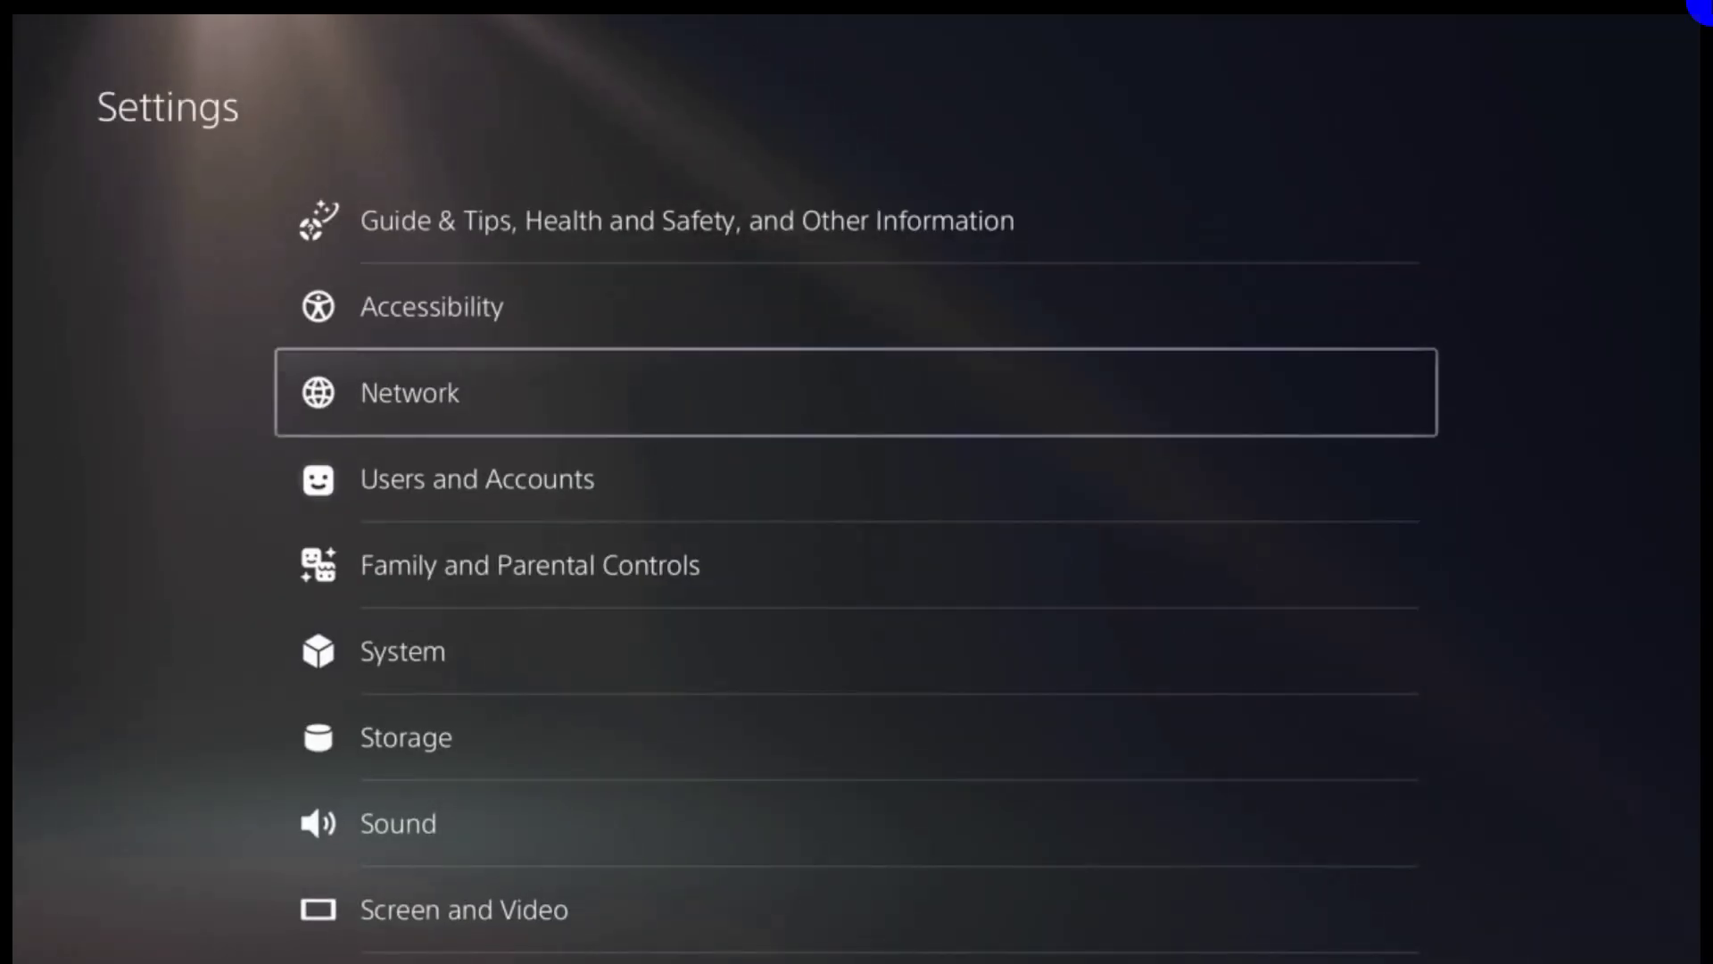
key("Down")
key("Down")
key("Down")
key("Return")
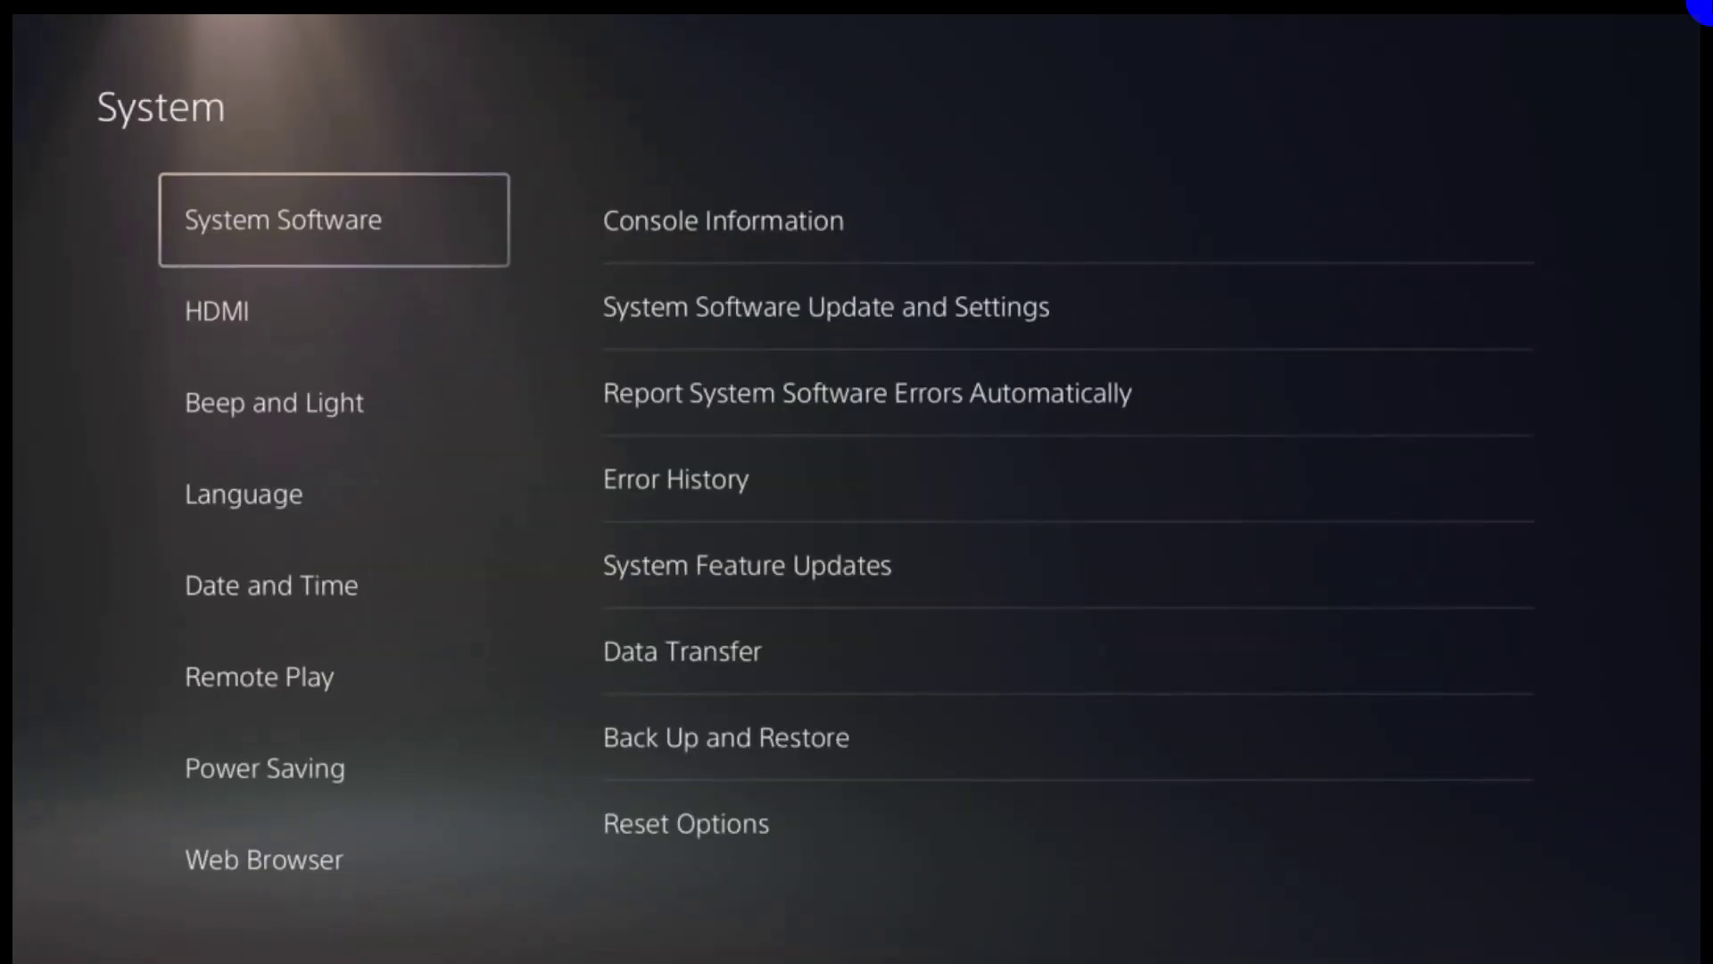
Check that Download Update Files Automatically and Install Update Files Automatically are off in System Software Update and Settings, and leave the page
key("Right")
key("Down")
key("Return")
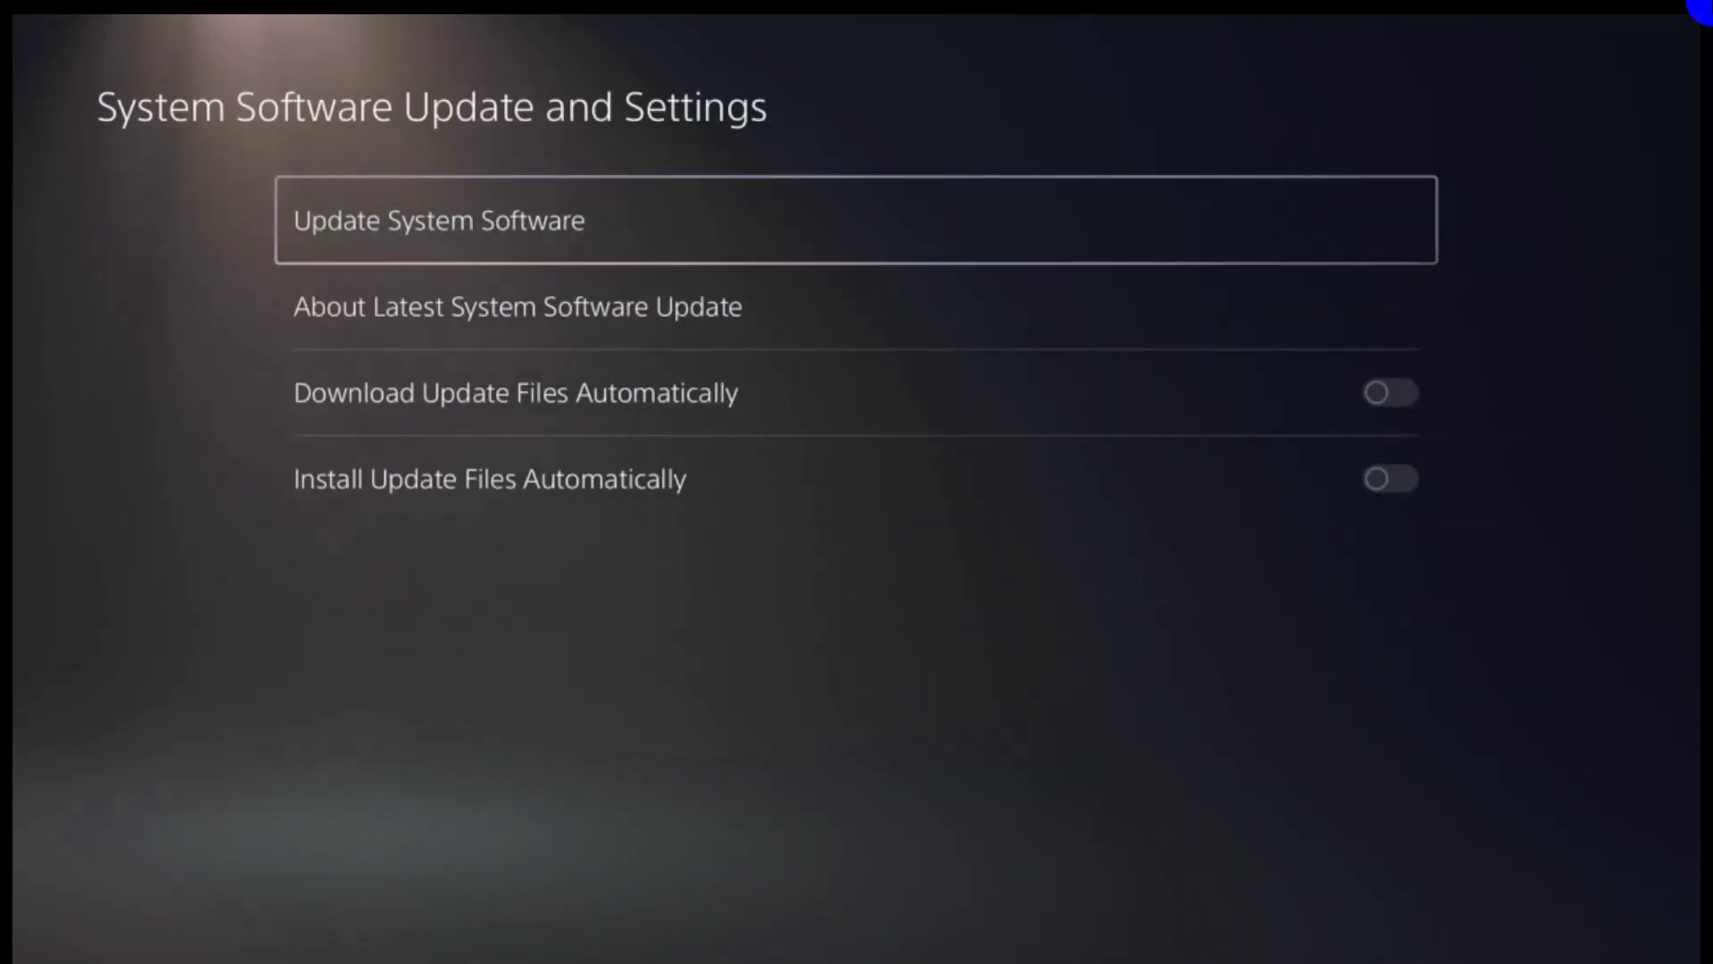
key("Down")
key("Down")
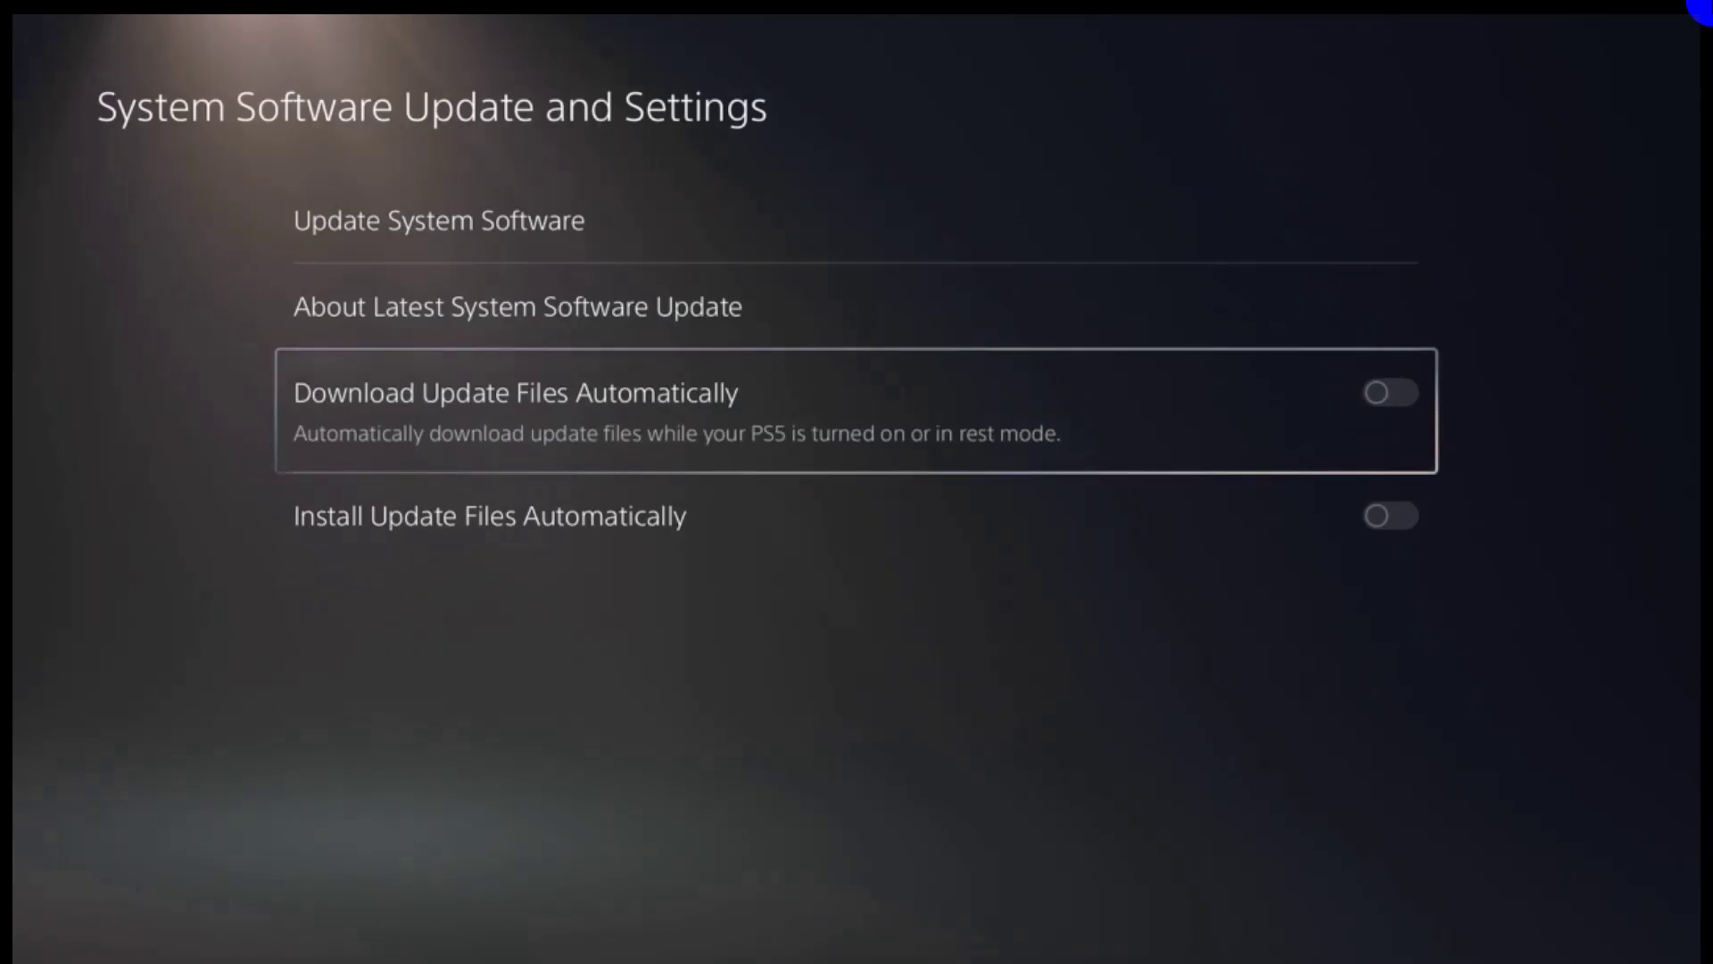
key("Down")
key("Up")
key("Down")
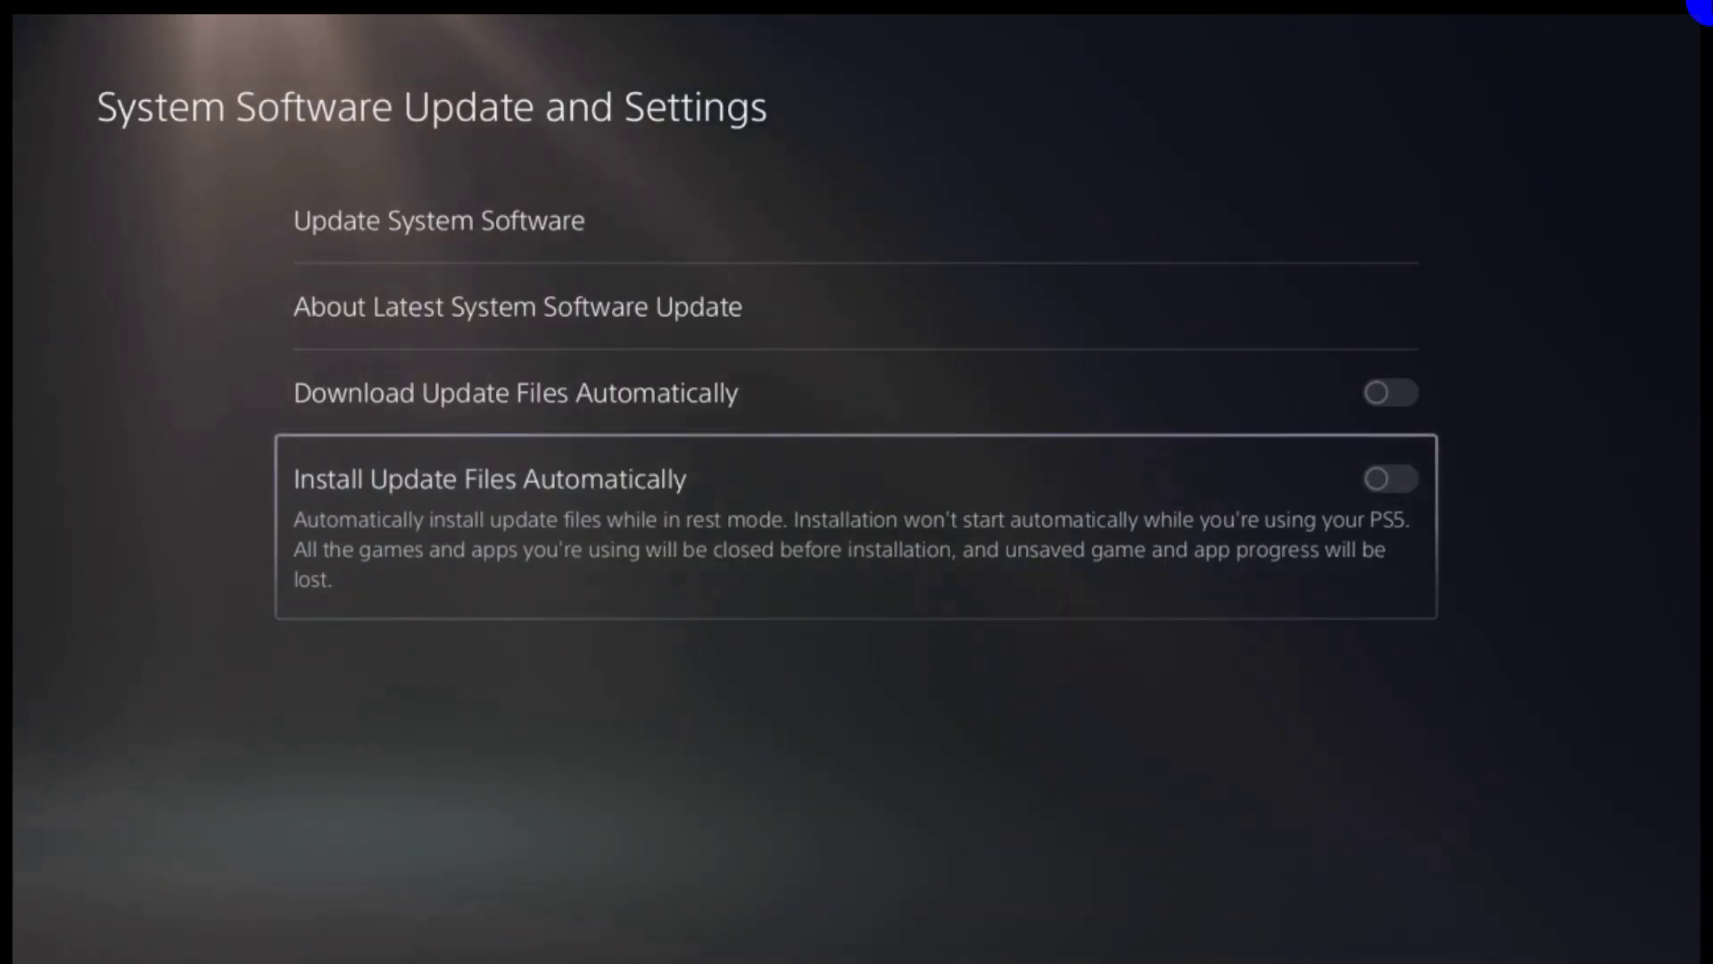
key("Escape")
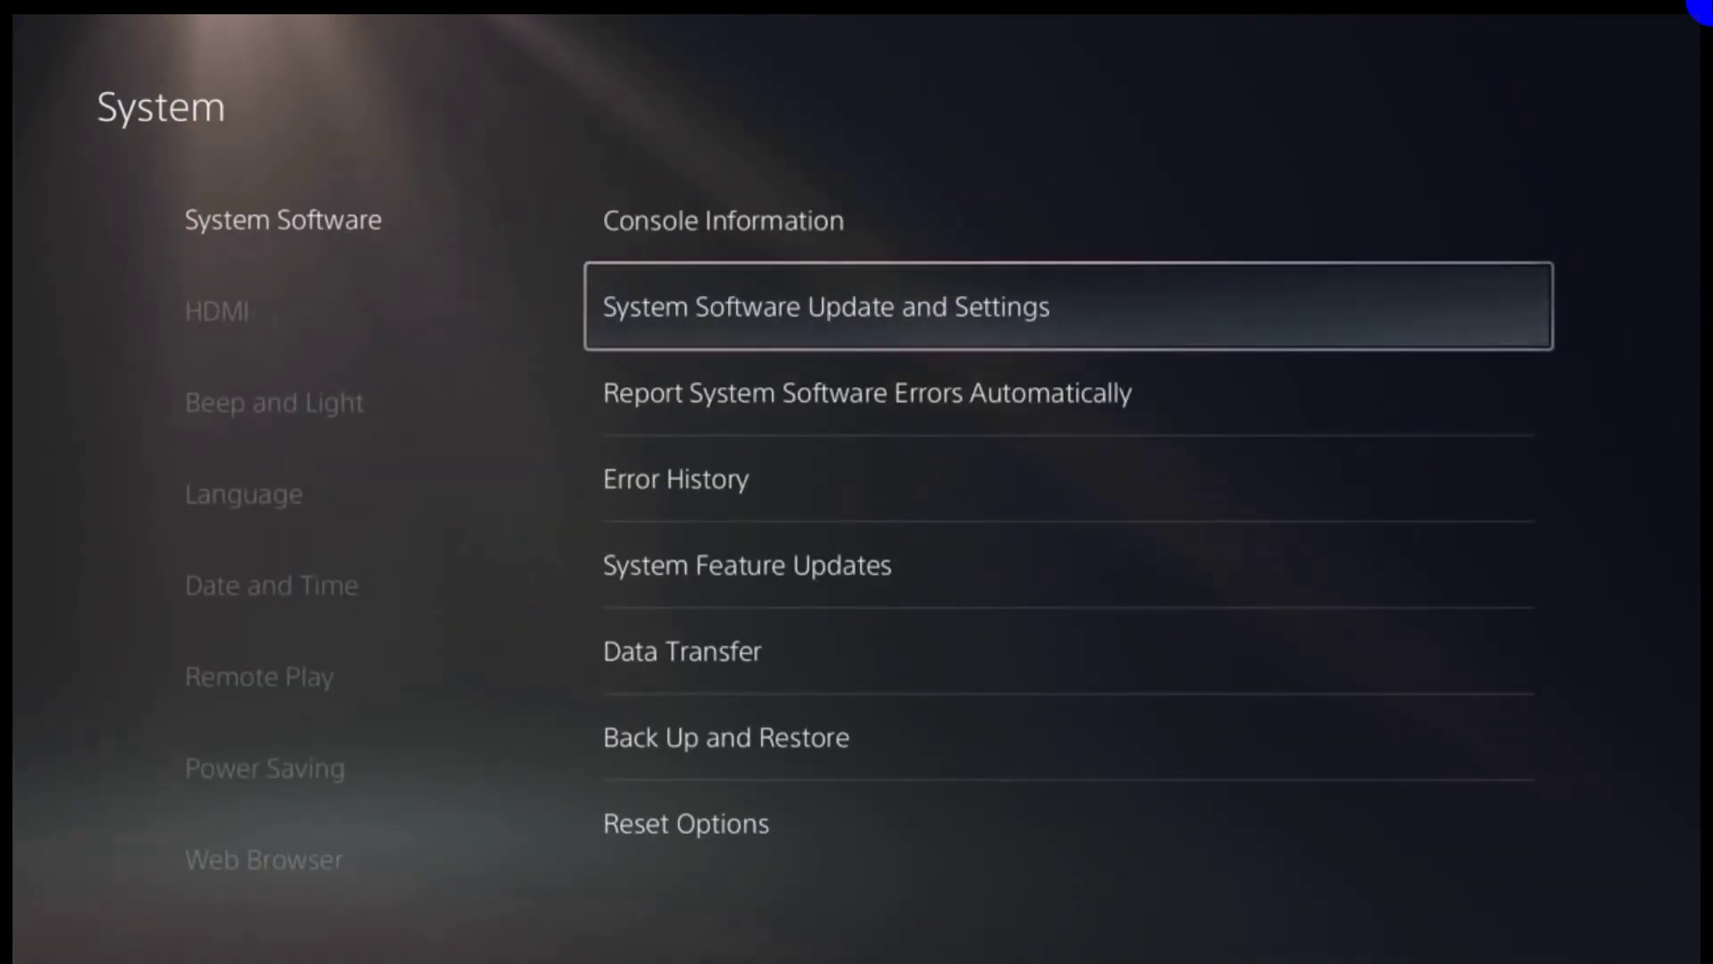
key("Left")
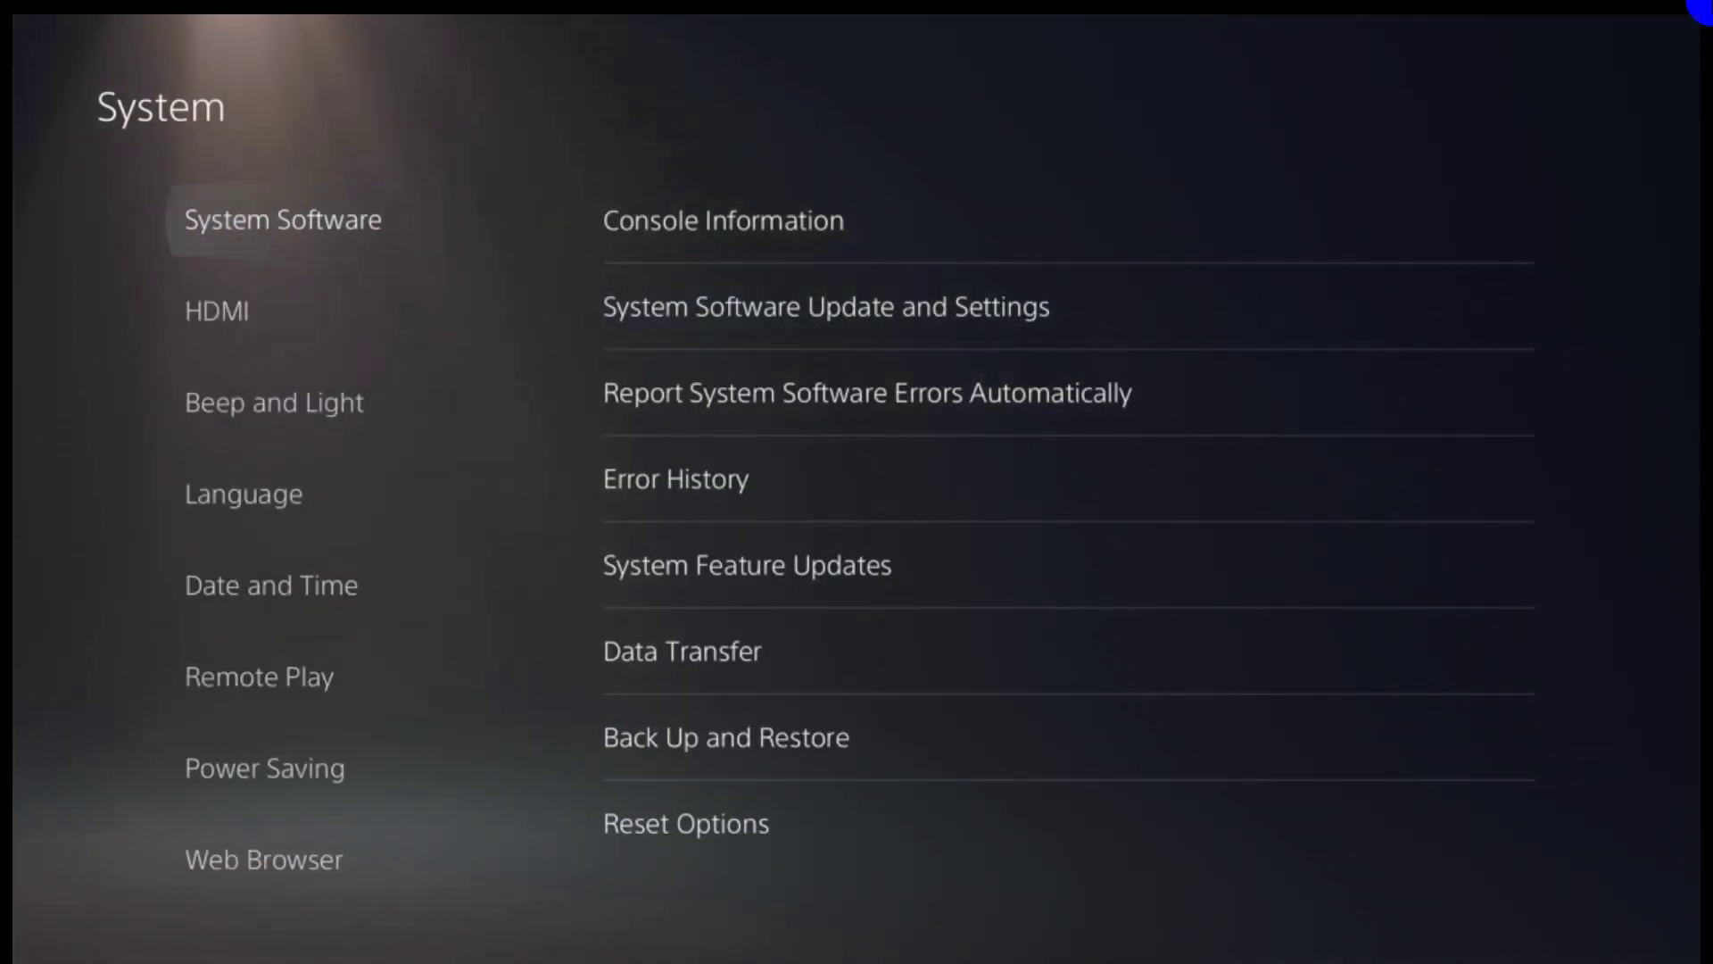
Go back to the console's Network settings and check the Connection Status
key("Escape")
key("Up")
key("Up")
key("Up")
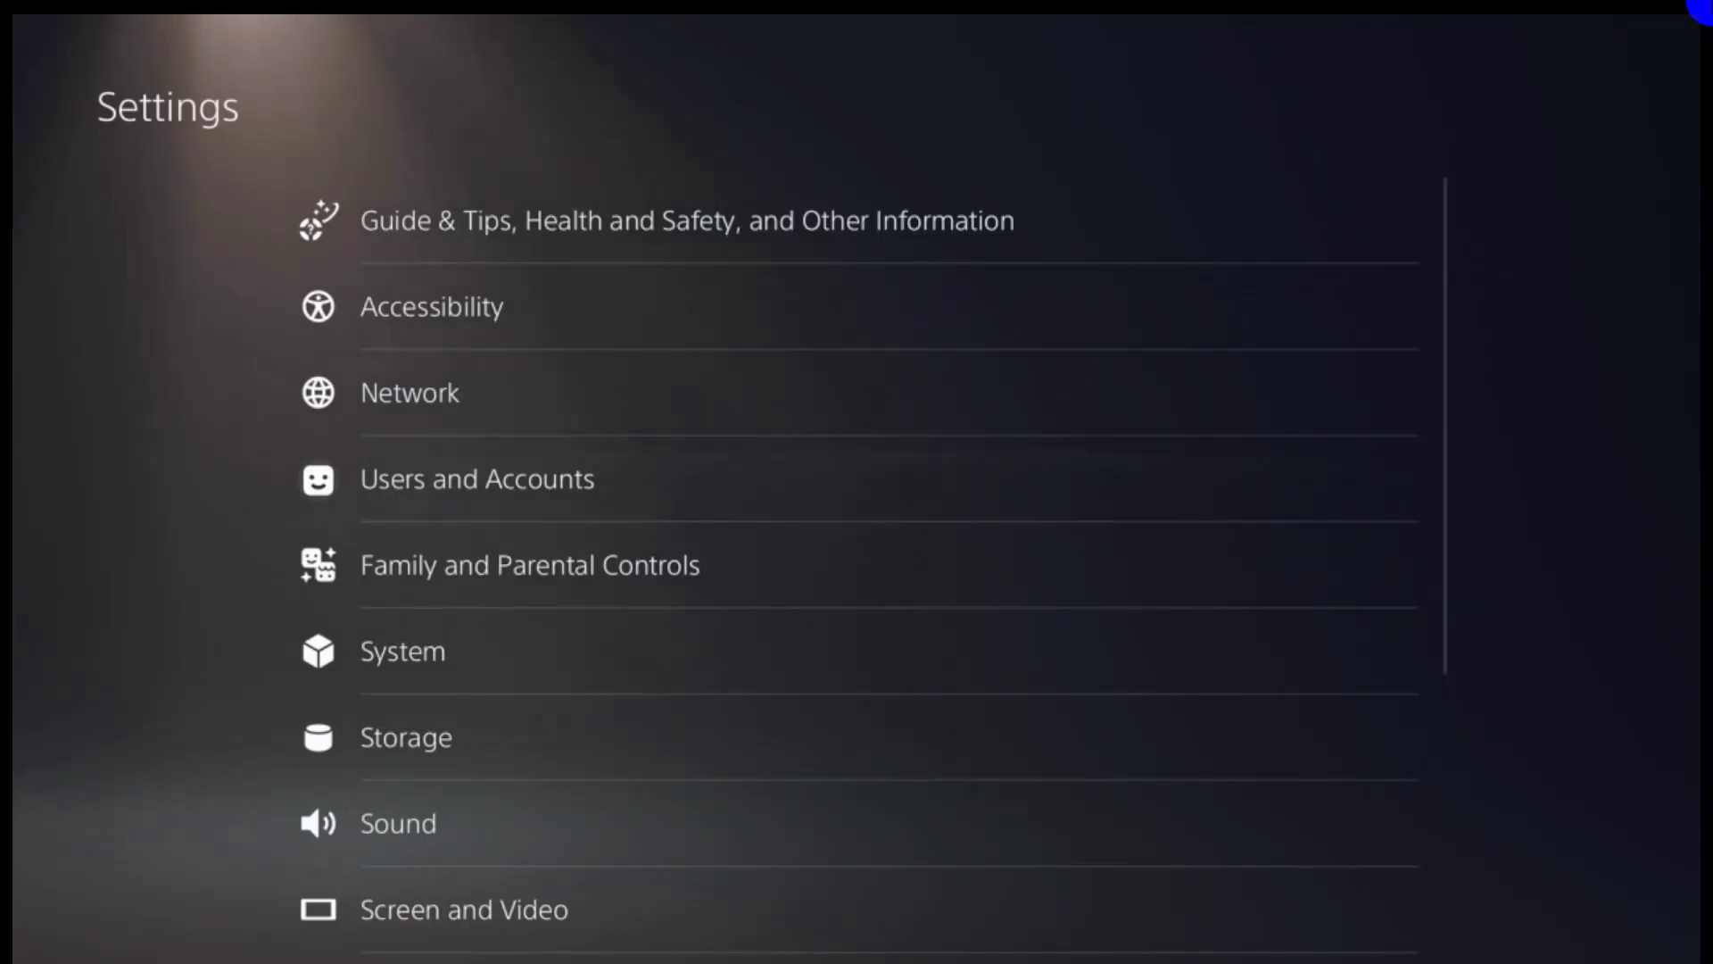
key("Return")
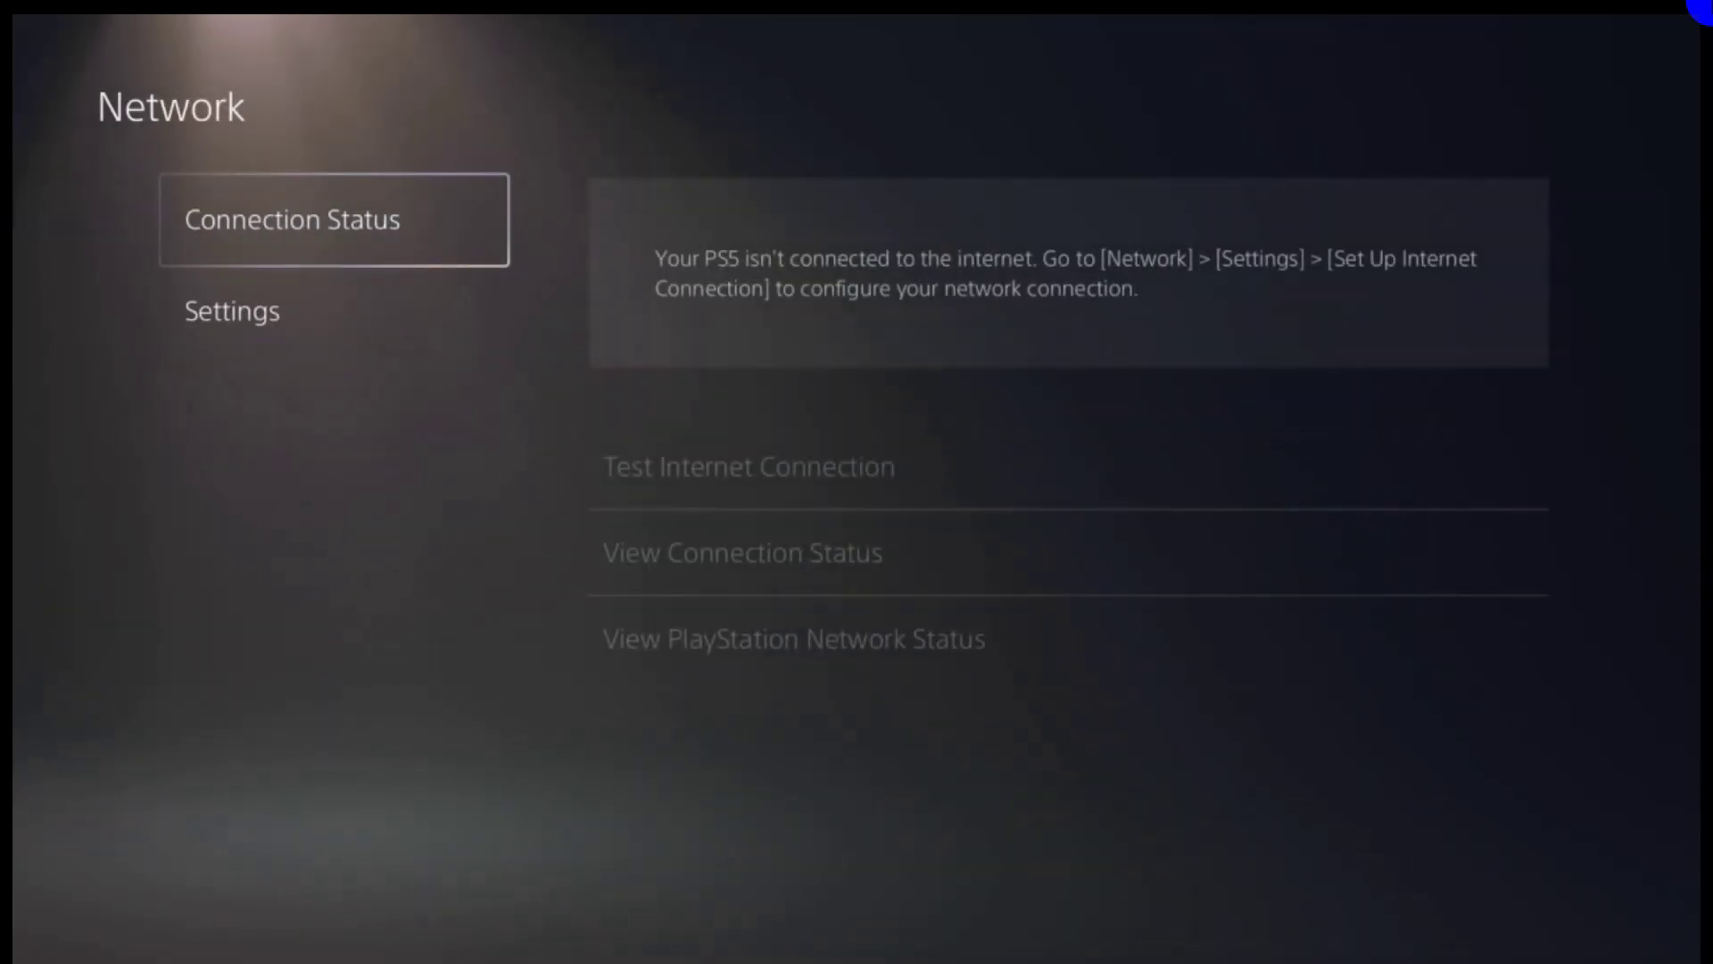
key("Right")
key("Left")
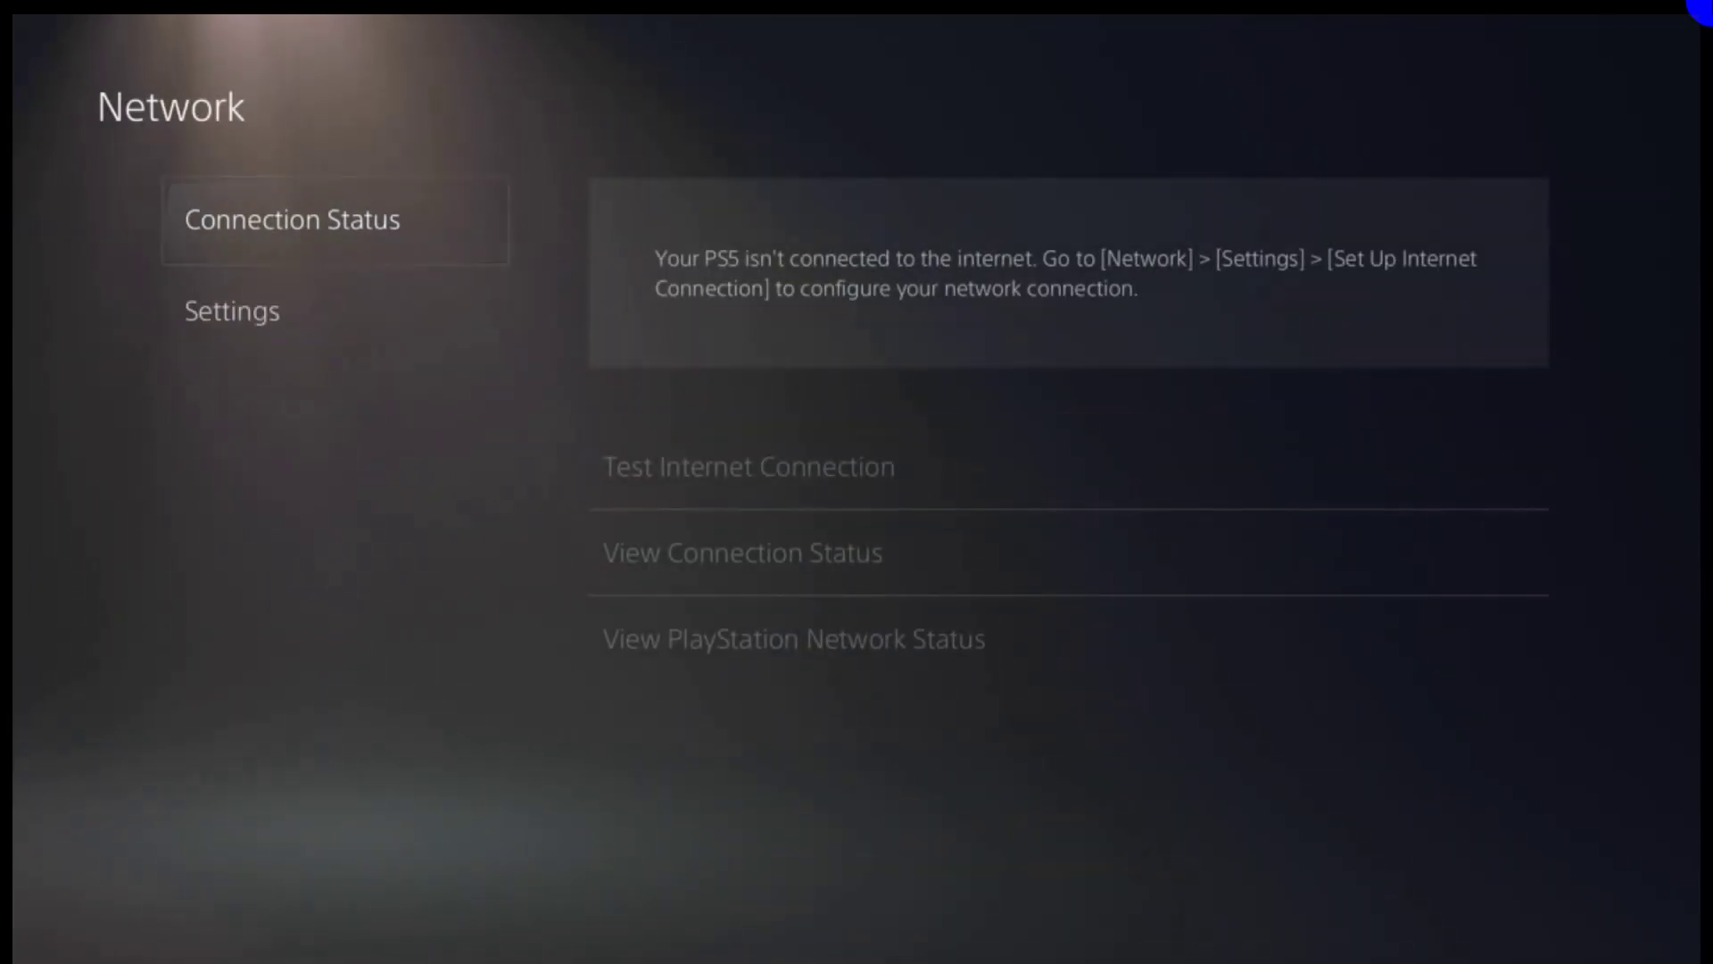
key("Down")
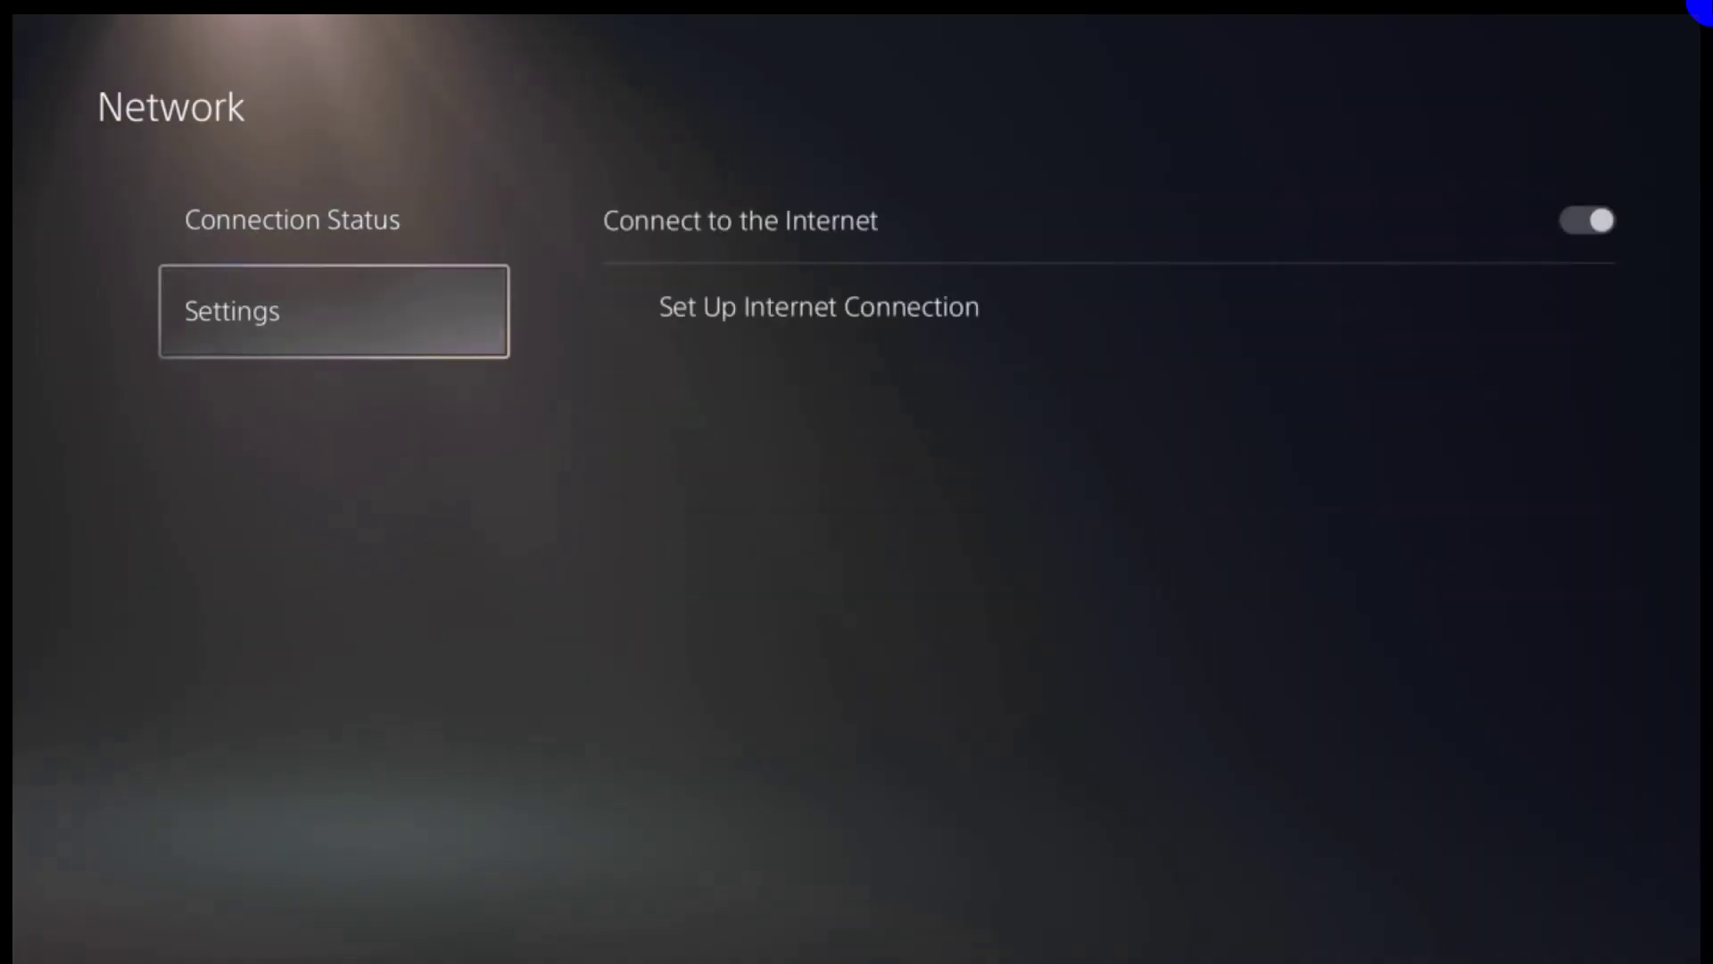
key("Up")
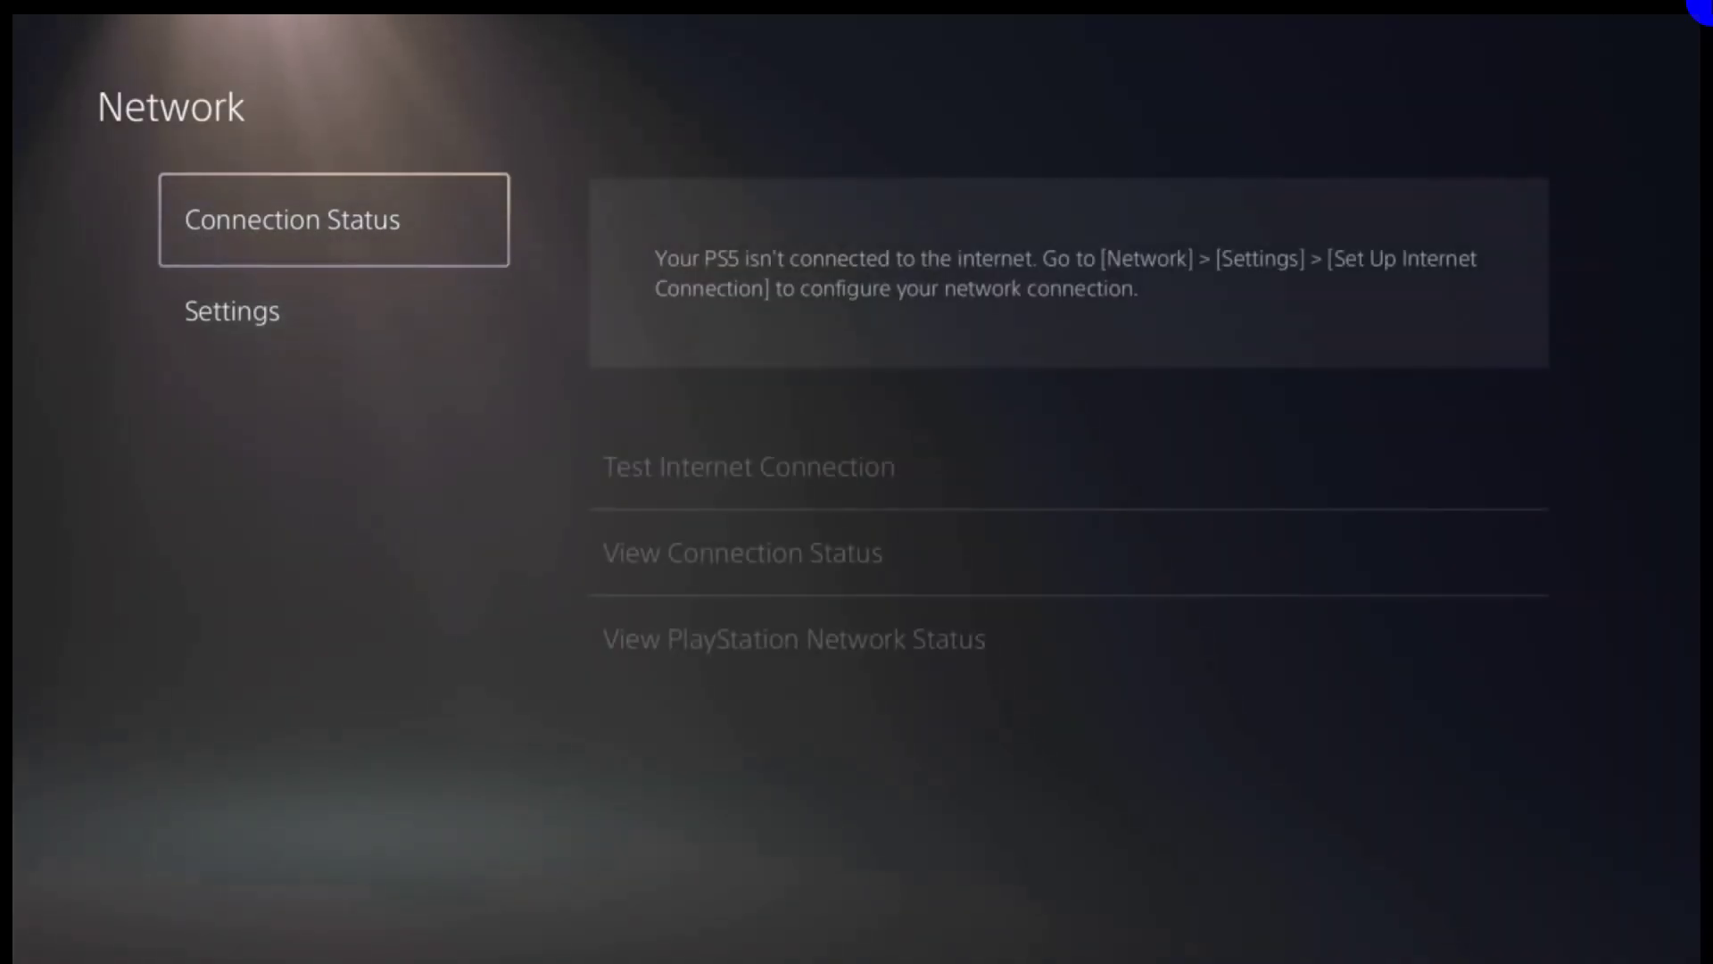
Connect to the internet with the registered Wired LAN 1 from Set Up Internet Connection
key("Down")
key("Right")
key("Down")
key("Return")
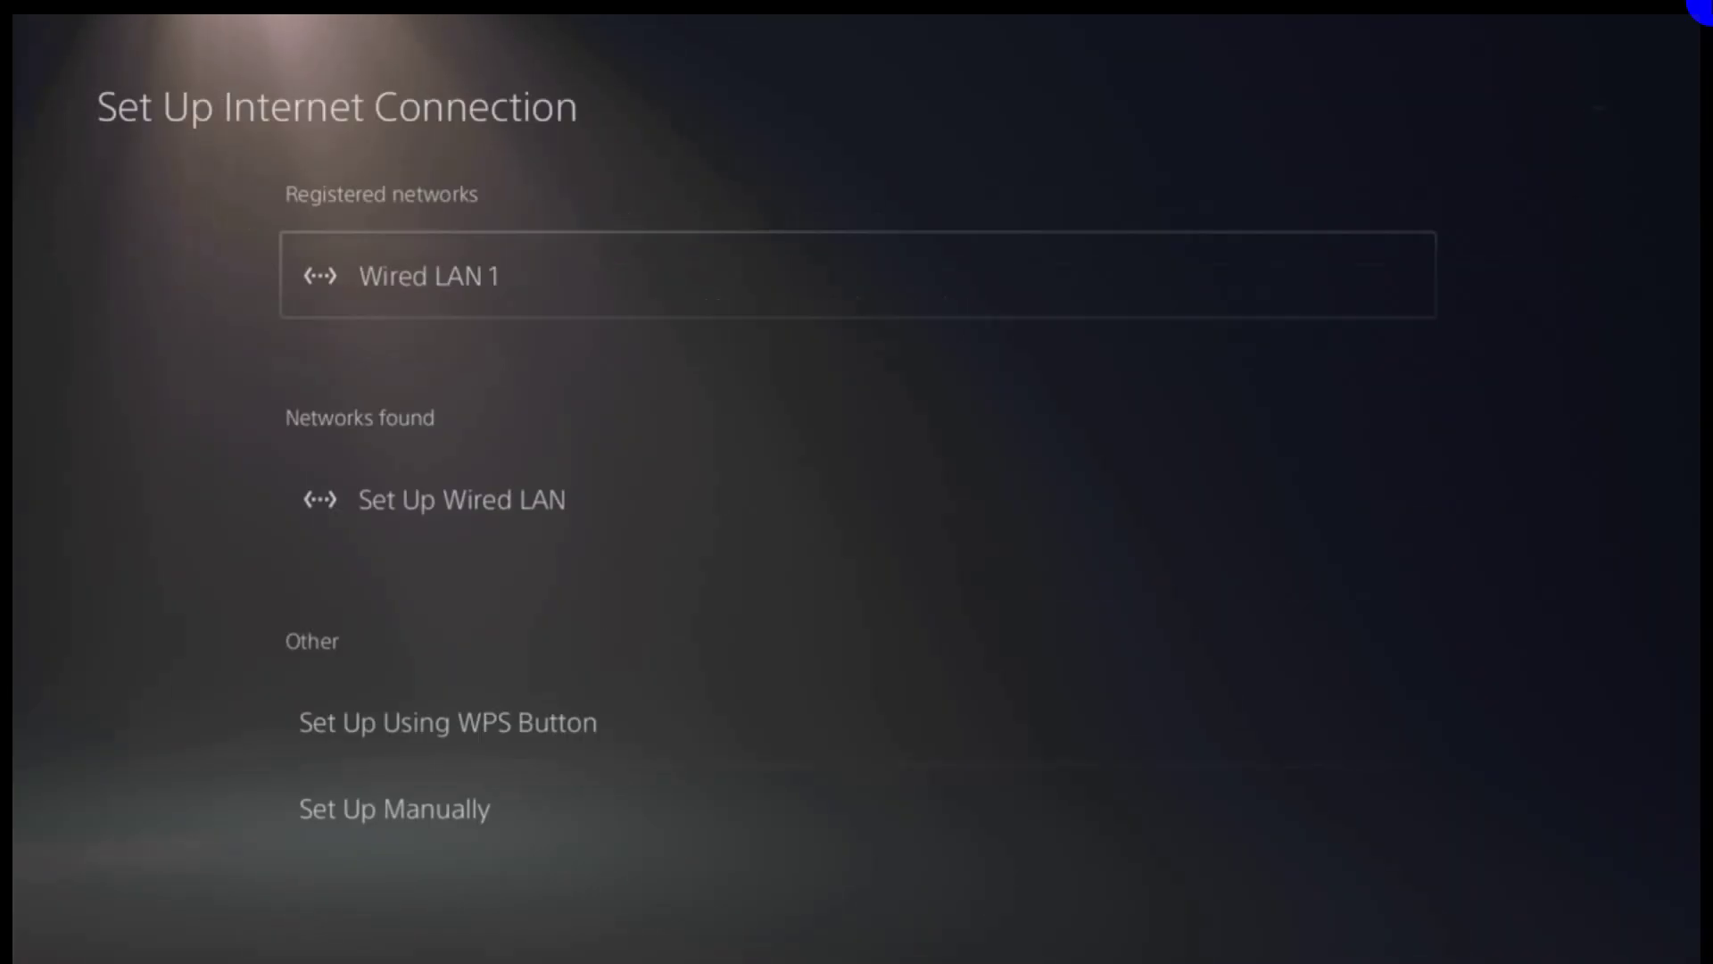
key("Return")
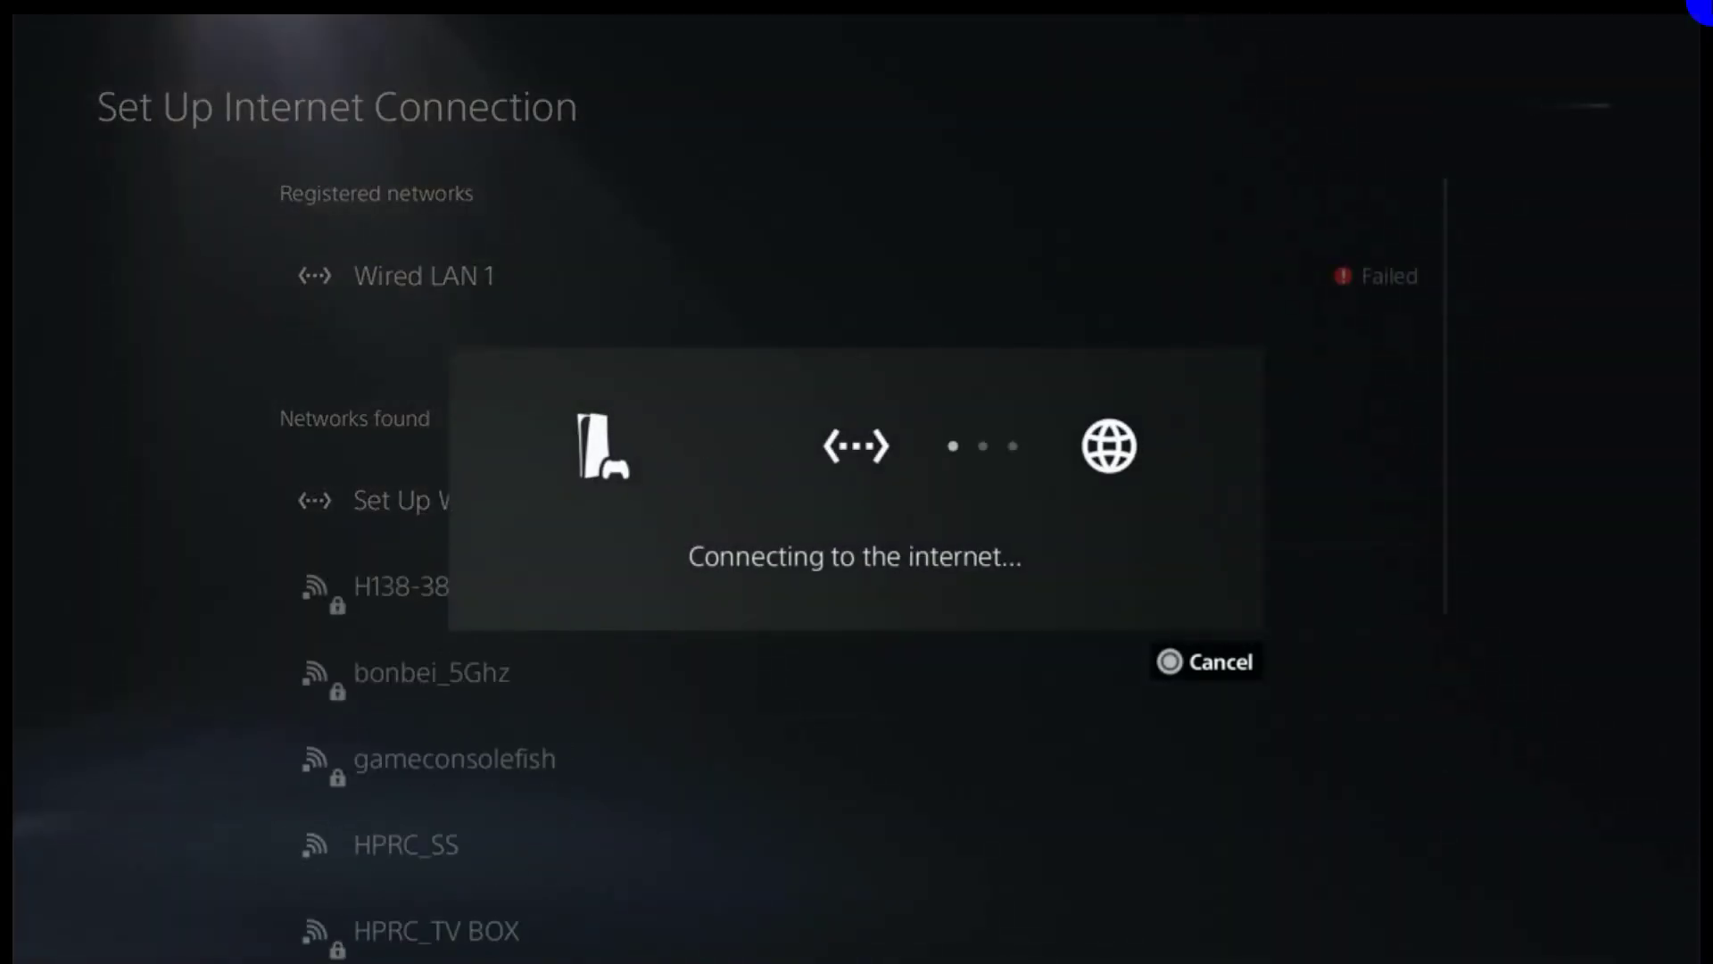
key("Return")
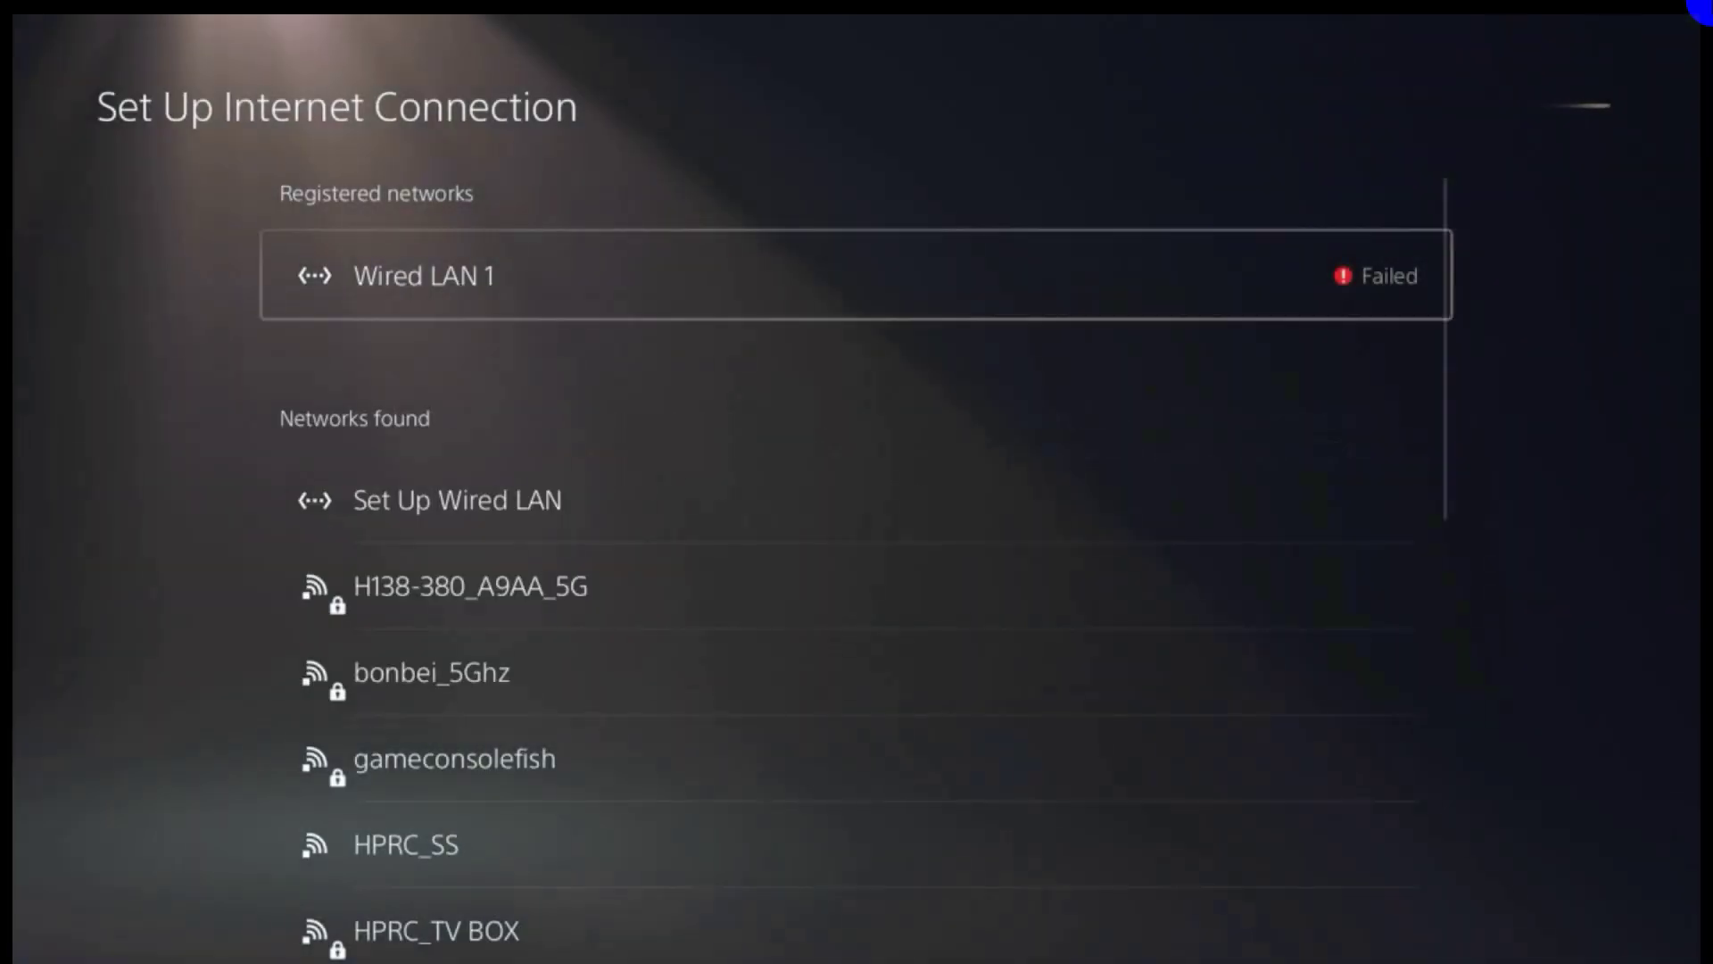
Open View Connection Status and look up the console's IPv4 address
key("Escape")
key("Left")
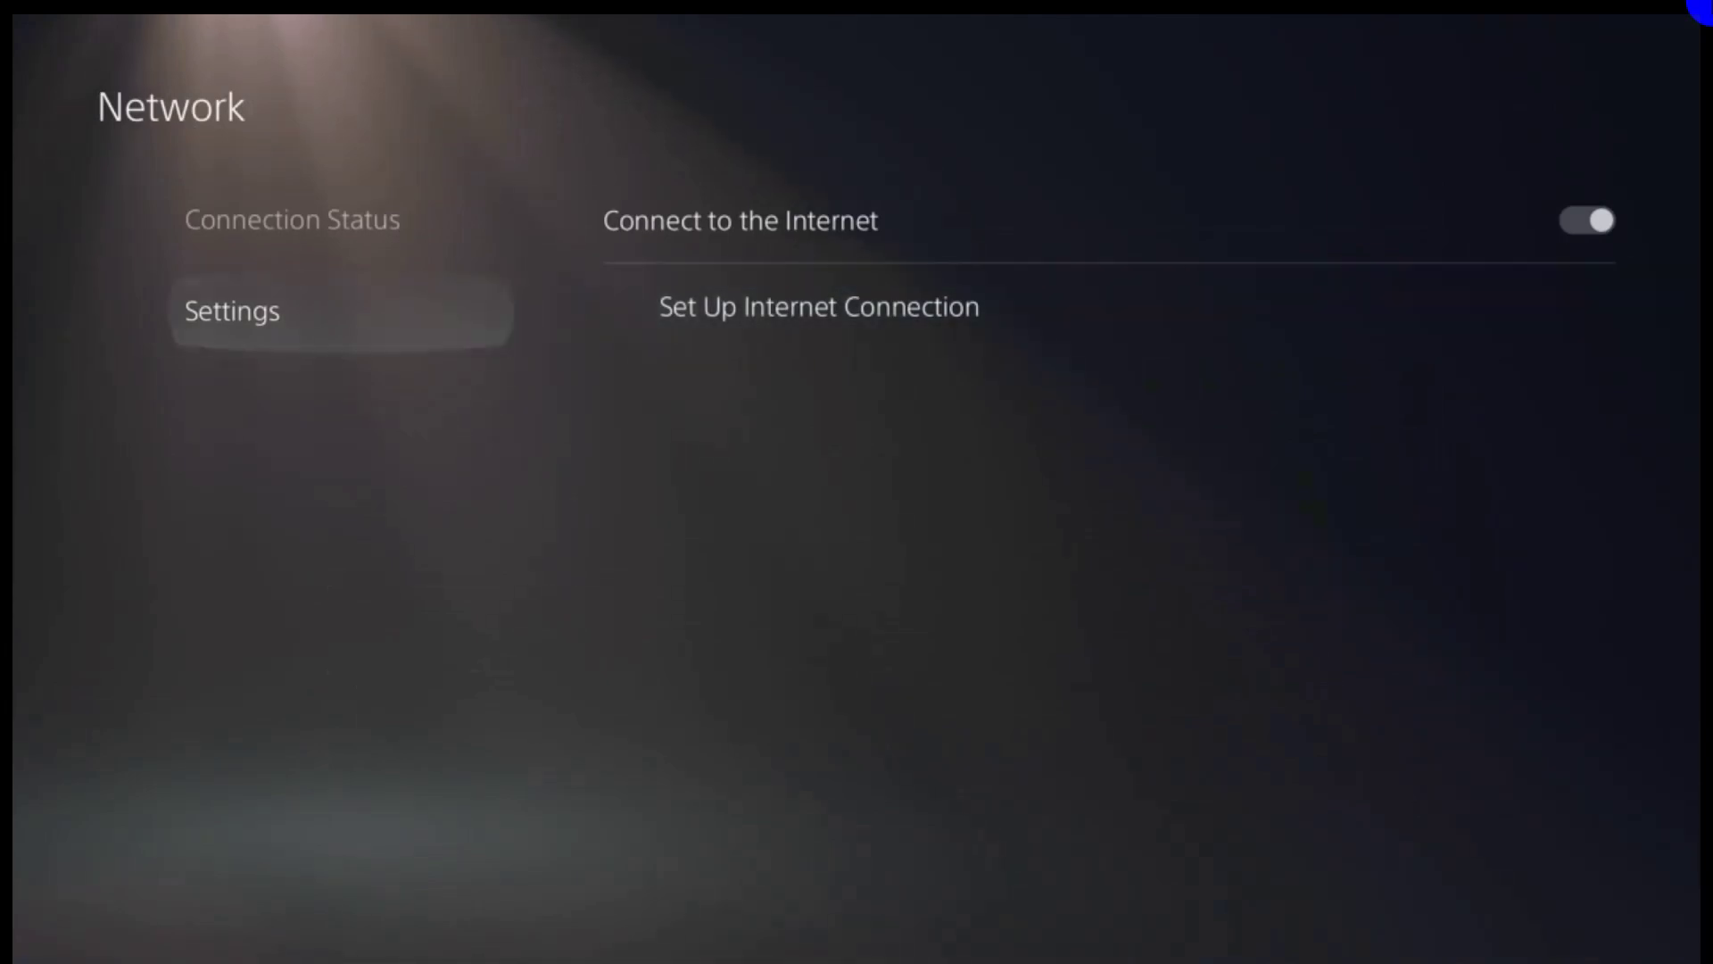
key("Up")
key("Right")
key("Return")
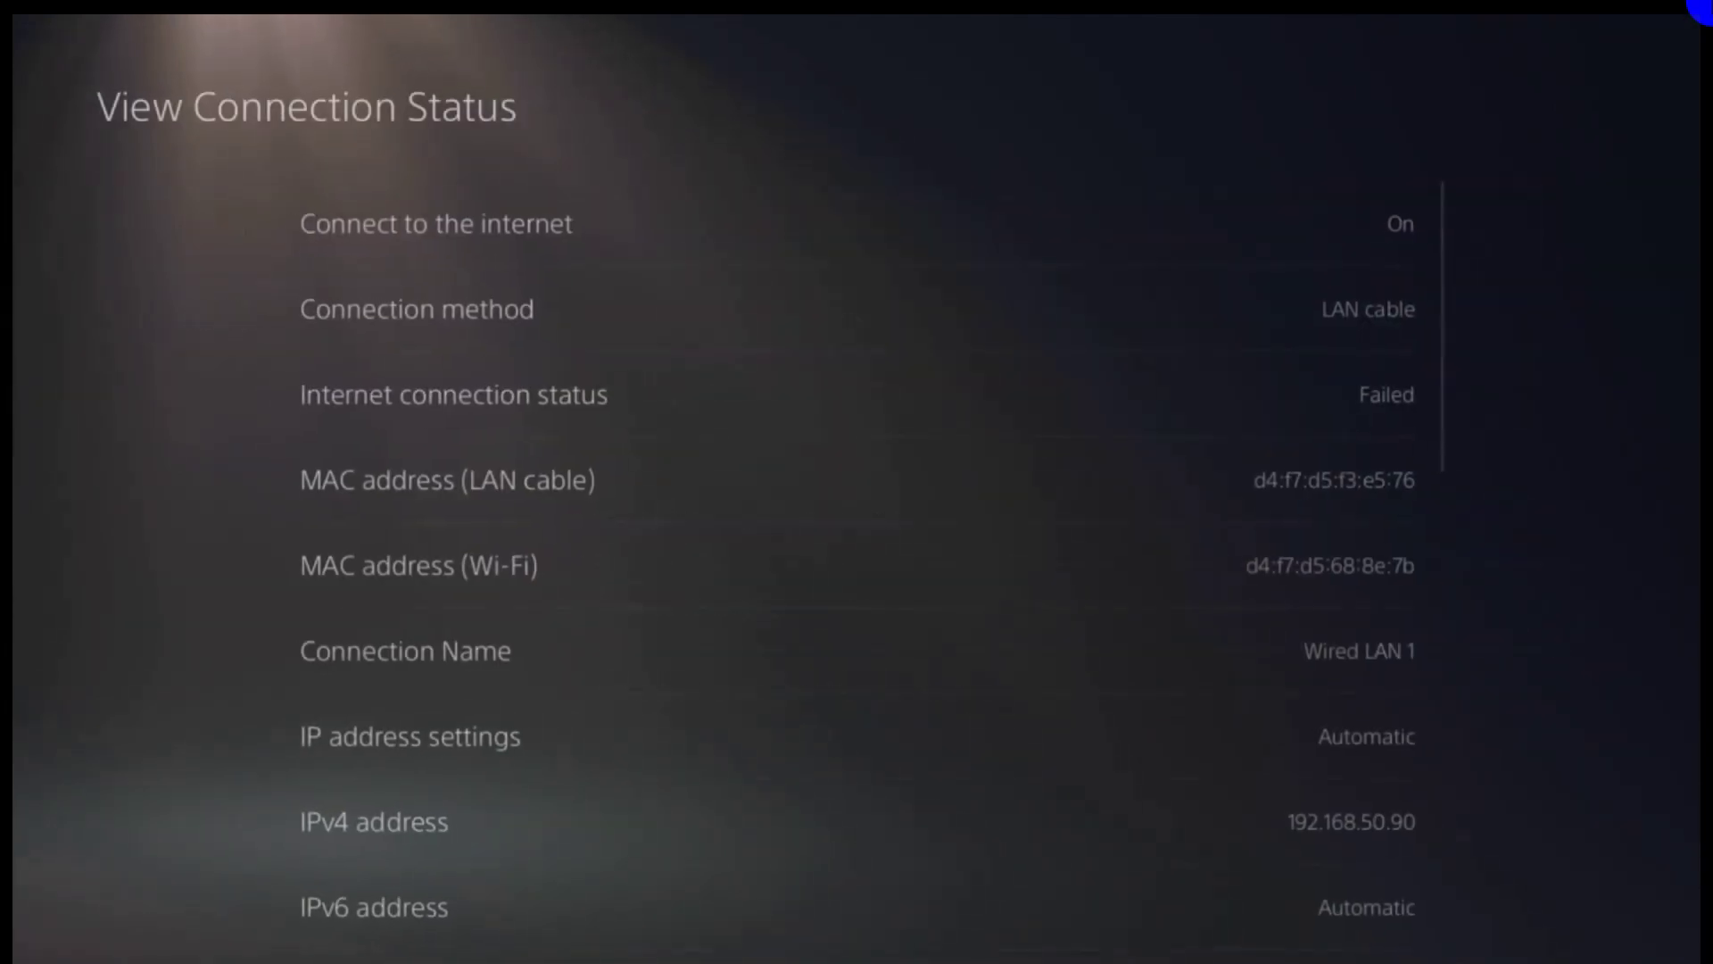
key("Down")
key("Down")
key("Down")
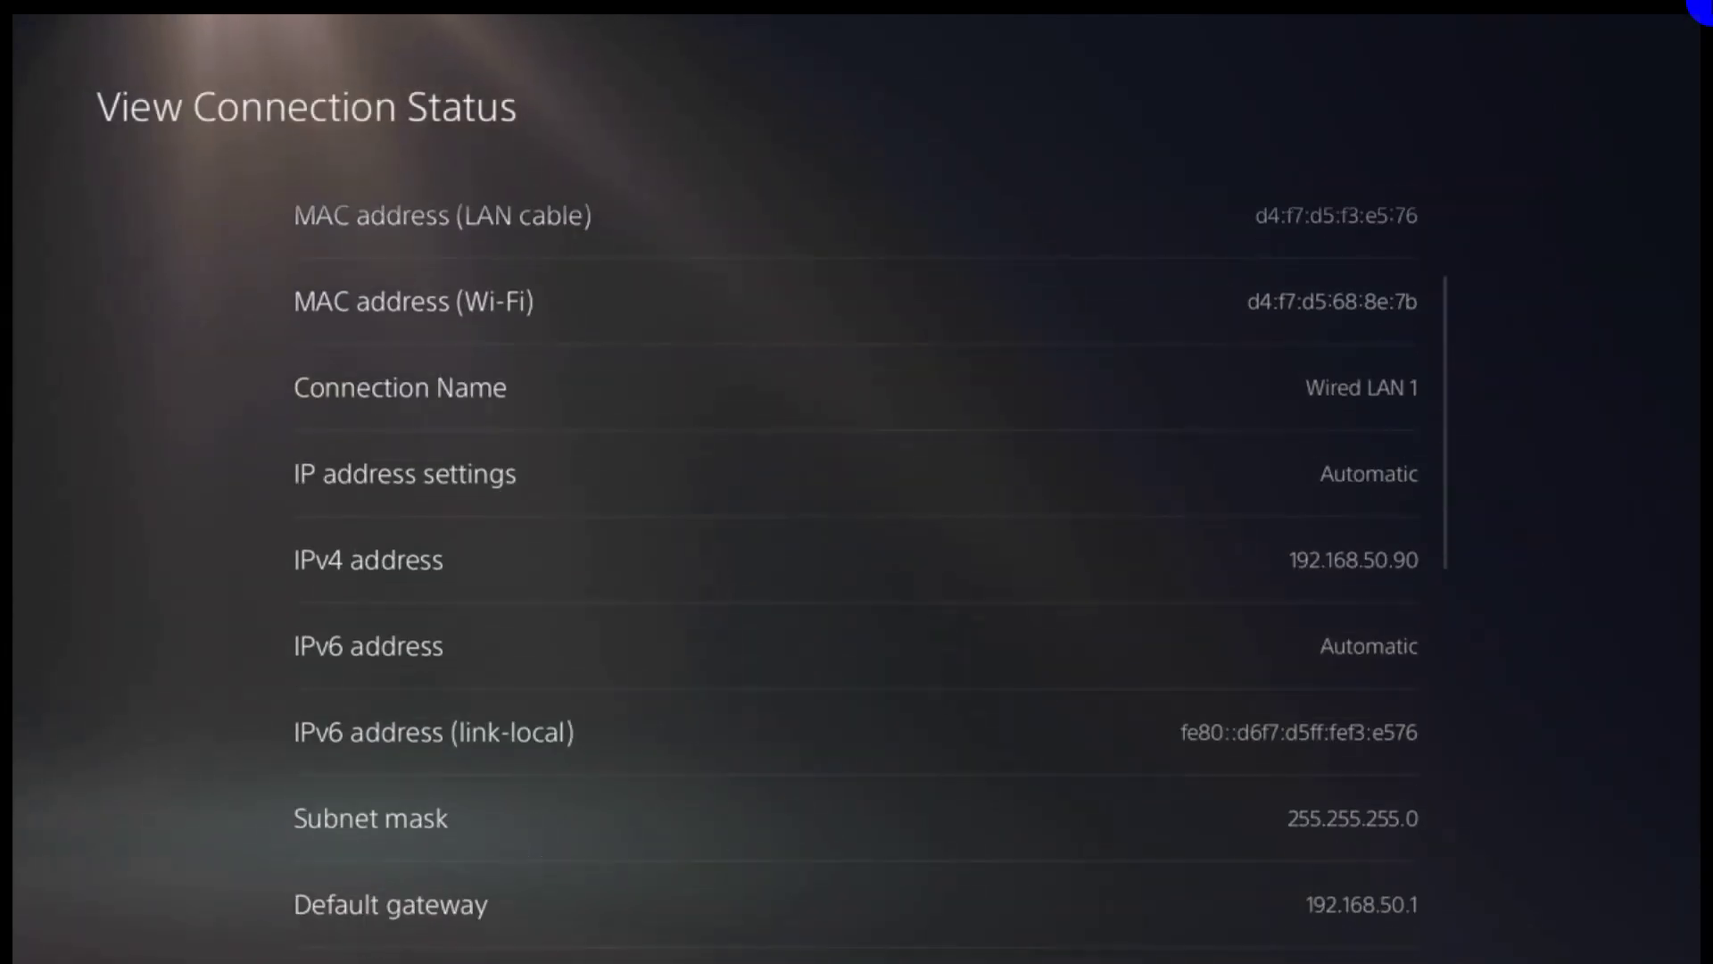
key("Down")
key("Down")
key("Down")
key("Up")
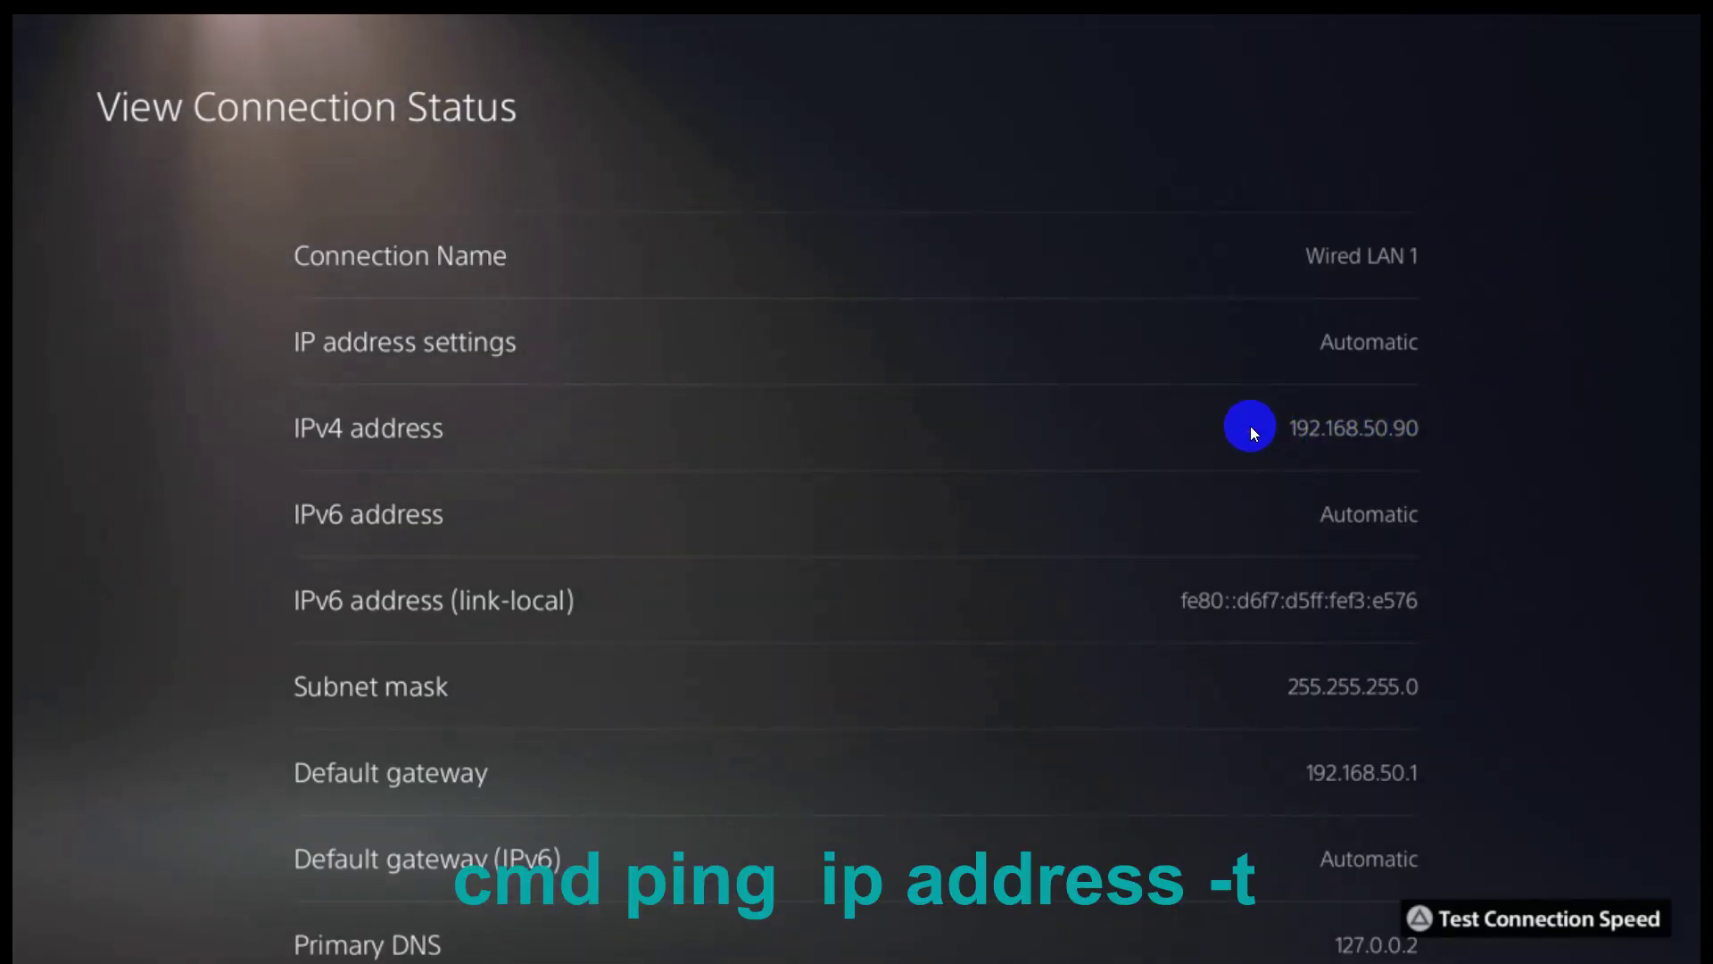
Open a Windows Command Prompt on the PC by running cmd
key("super")
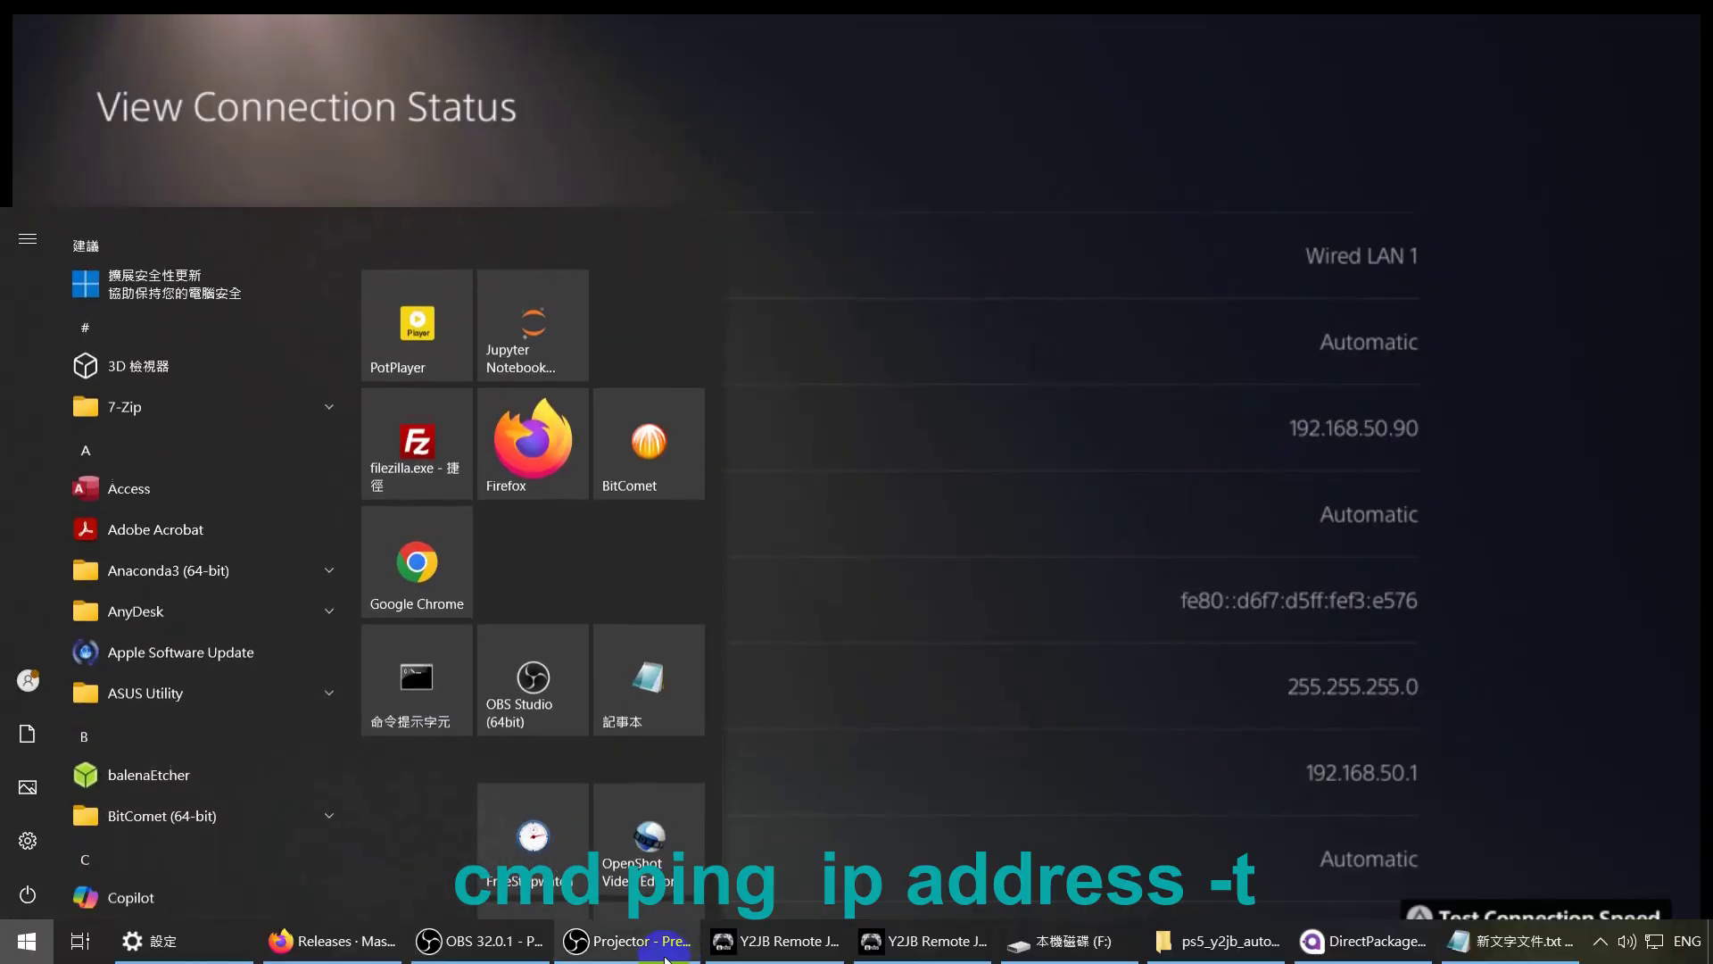
right_click(27, 941)
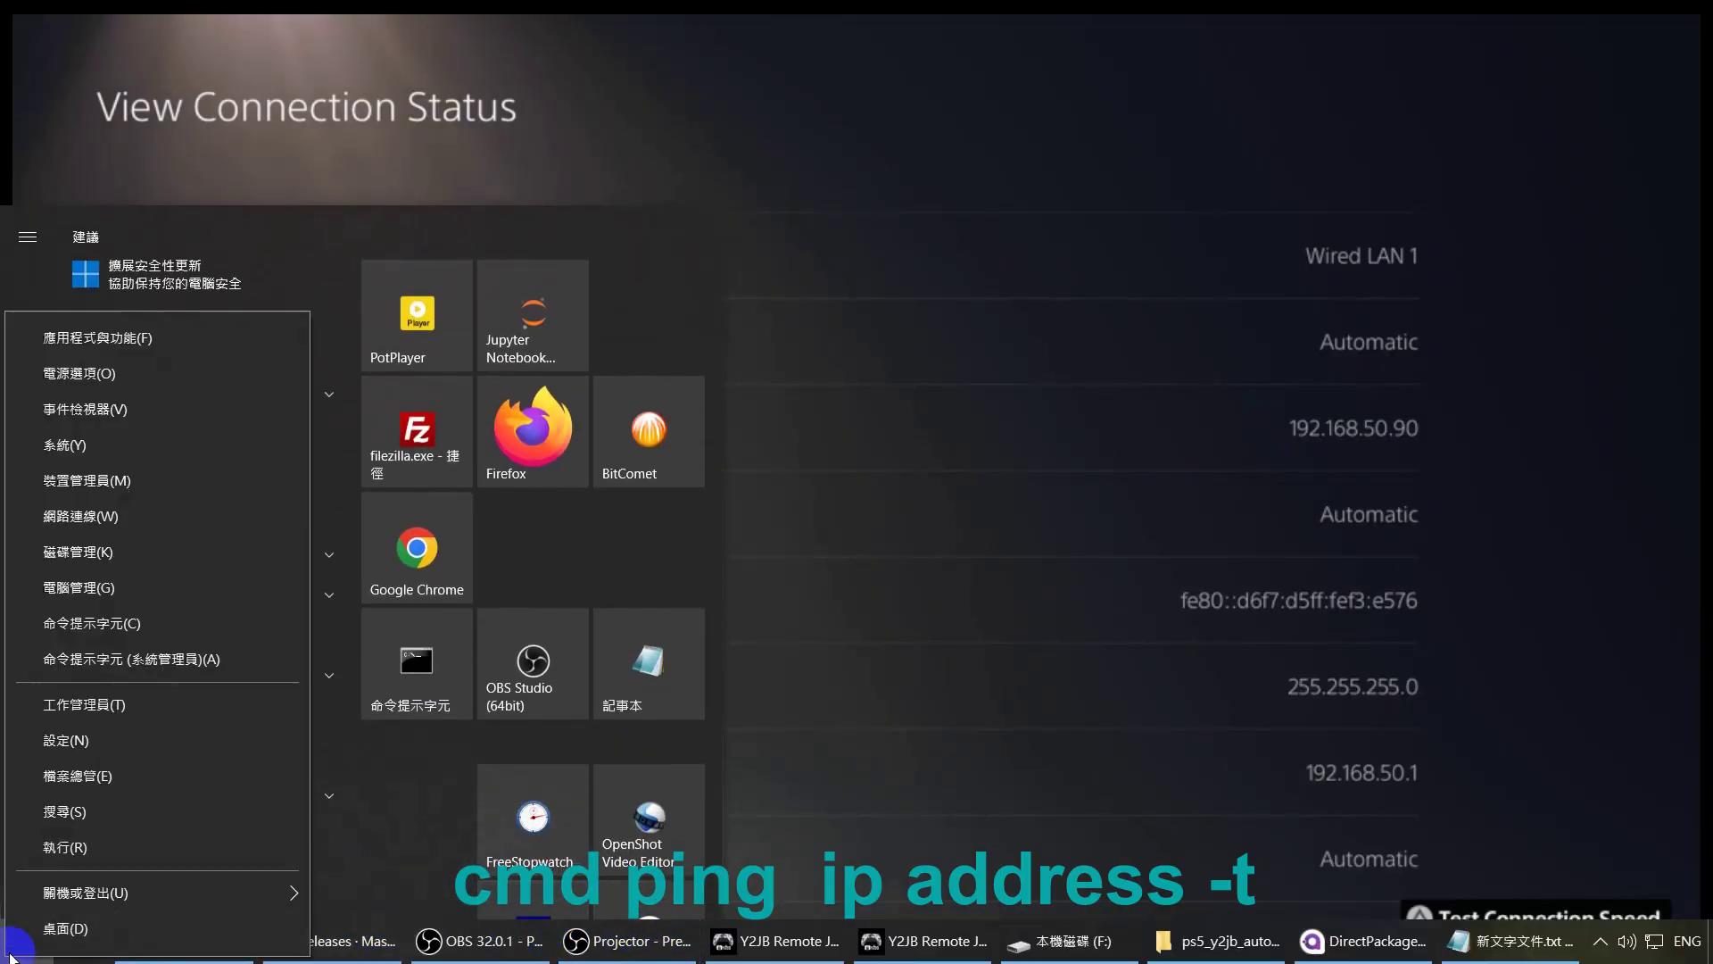
left_click(79, 848)
type("cmd")
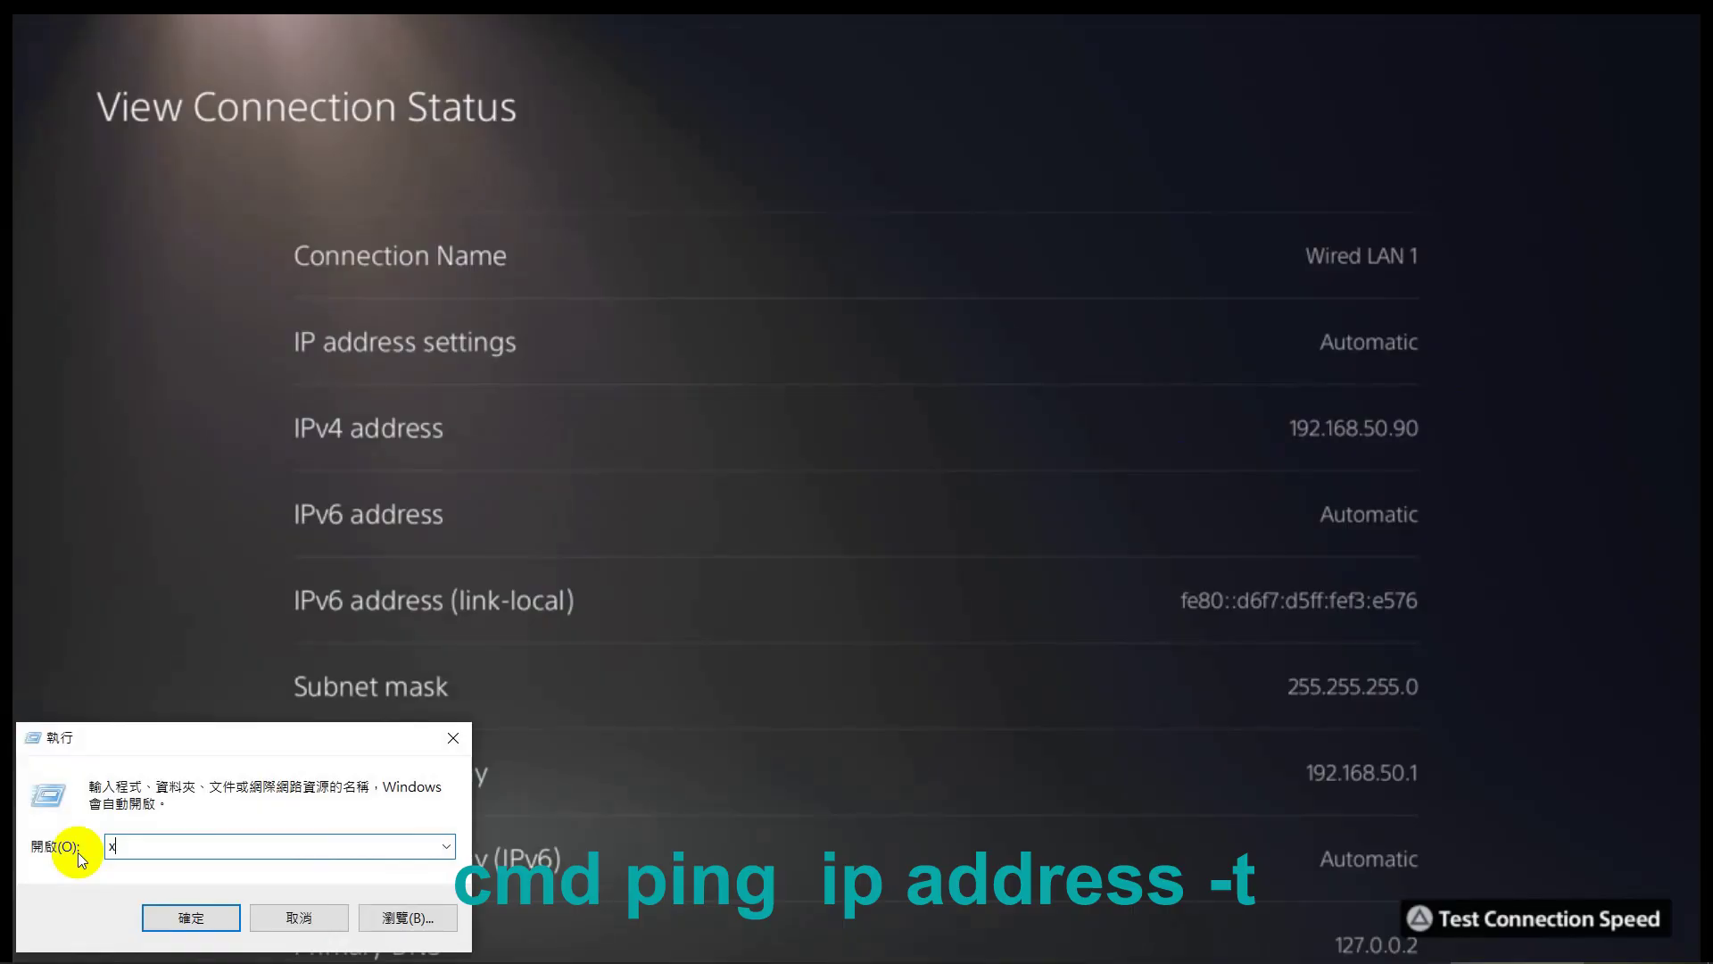
key("Return")
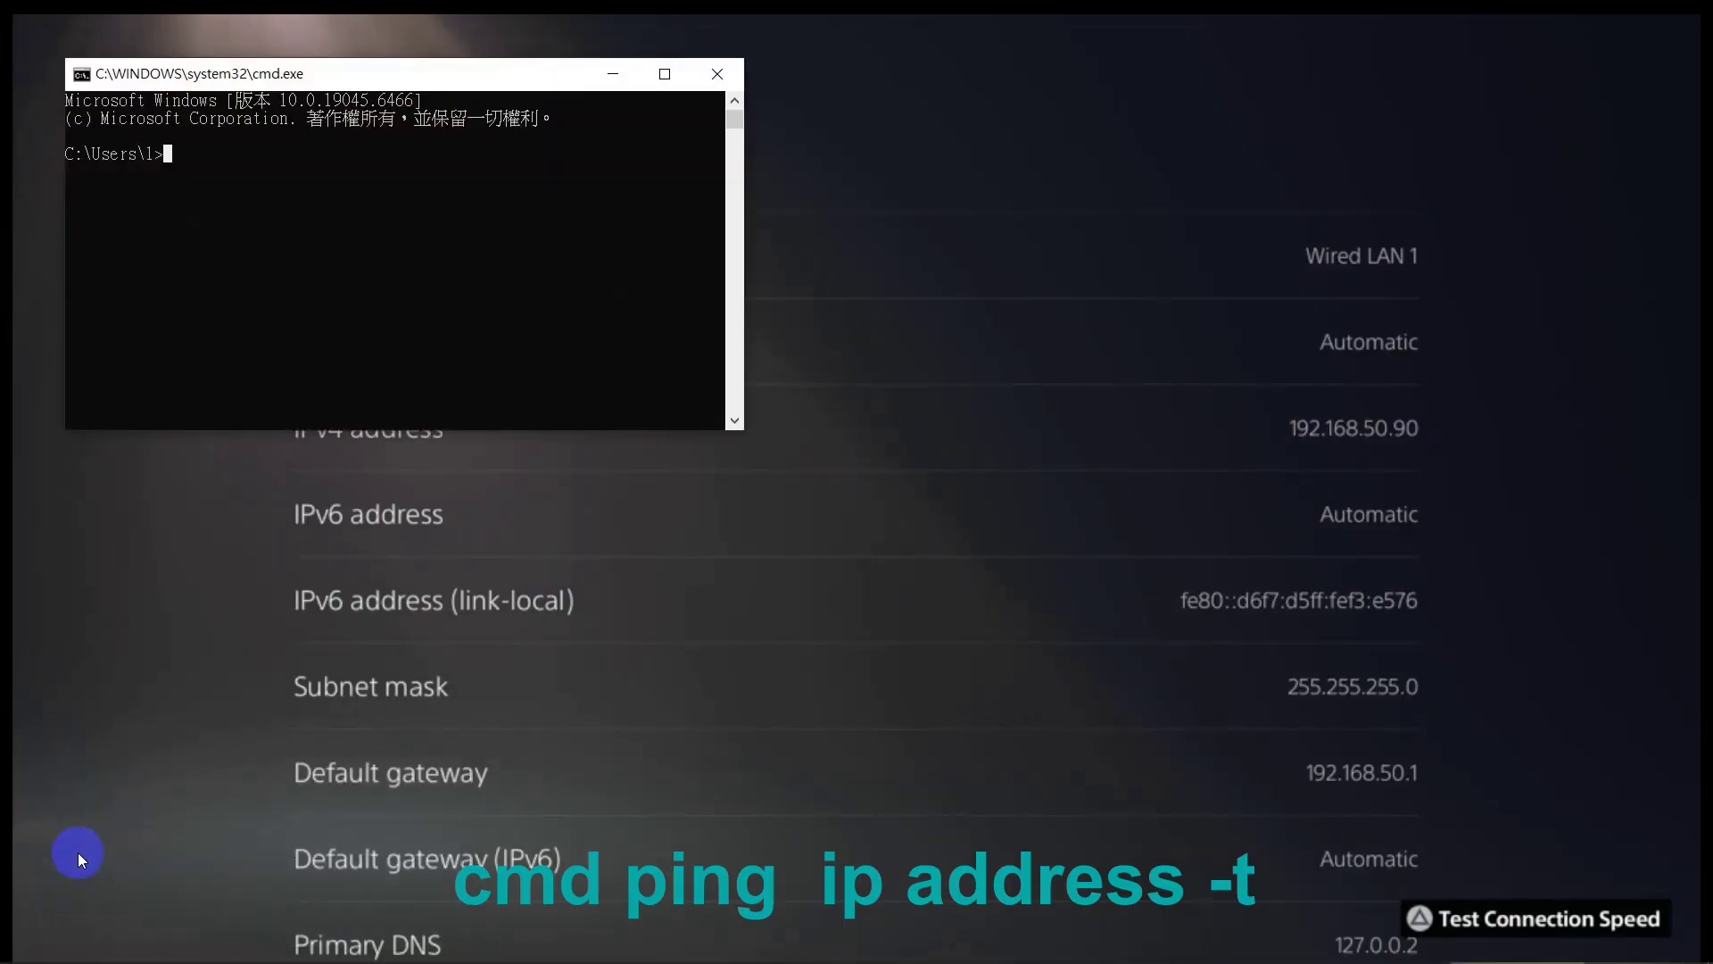
Enter the command ping 192.168.50.90 -t in the Command Prompt, using the console's IPv4 address
type("ping 19")
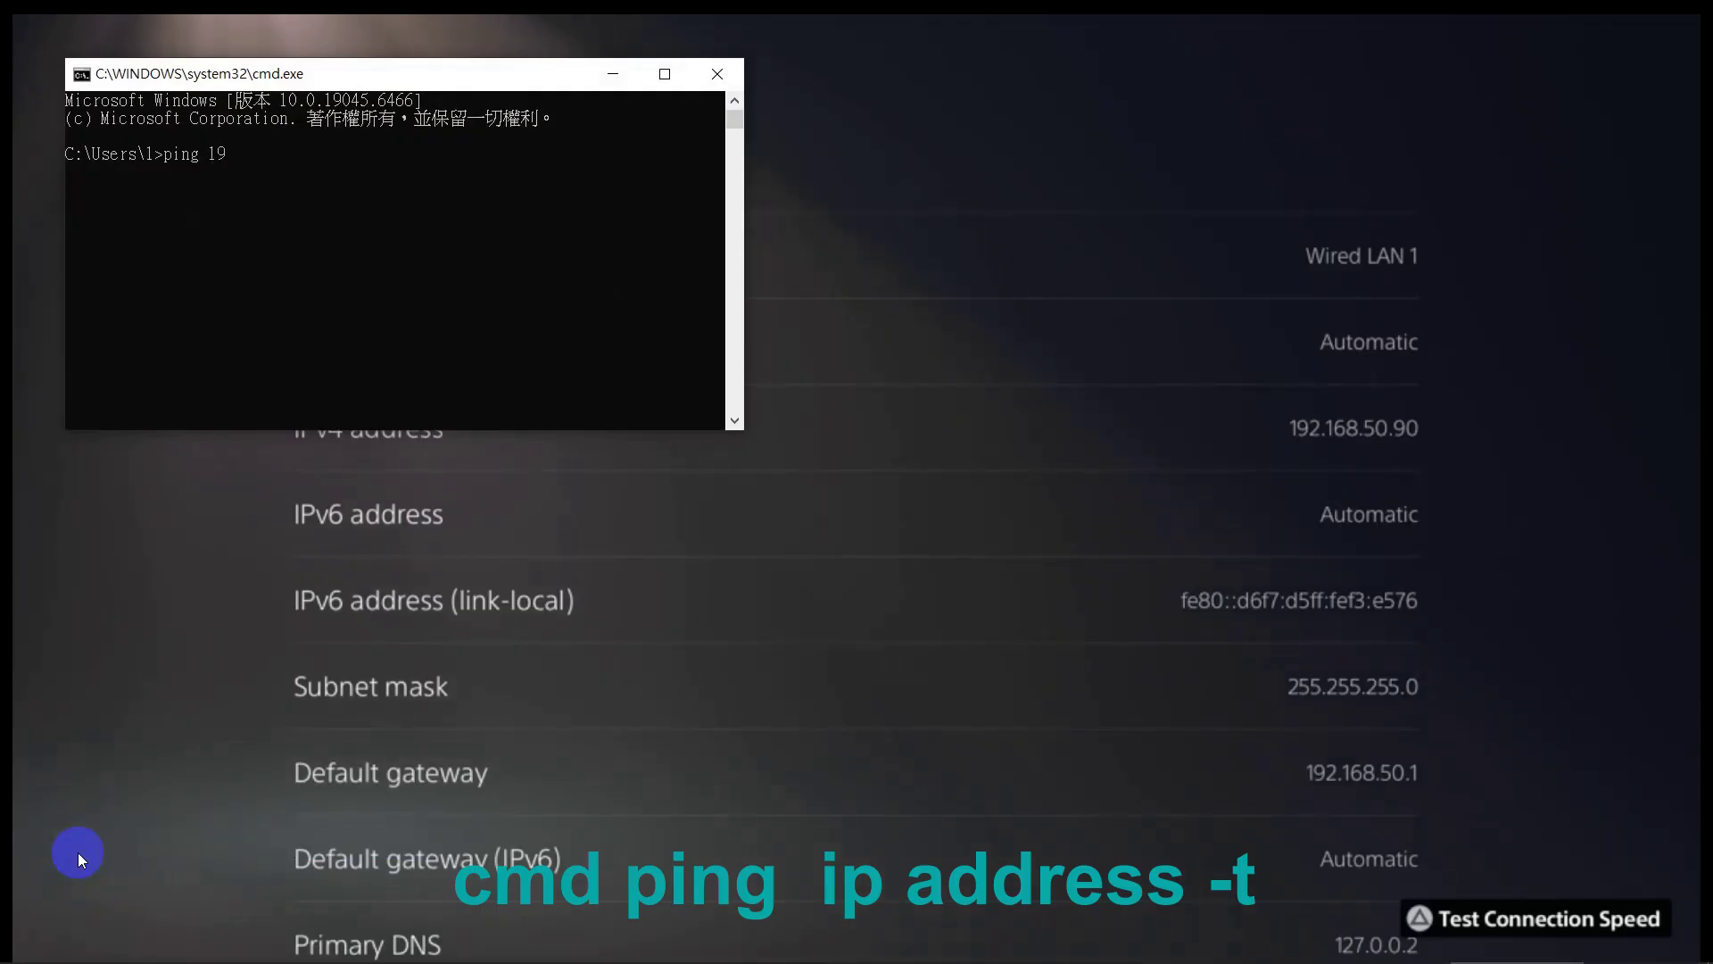
type("2.168")
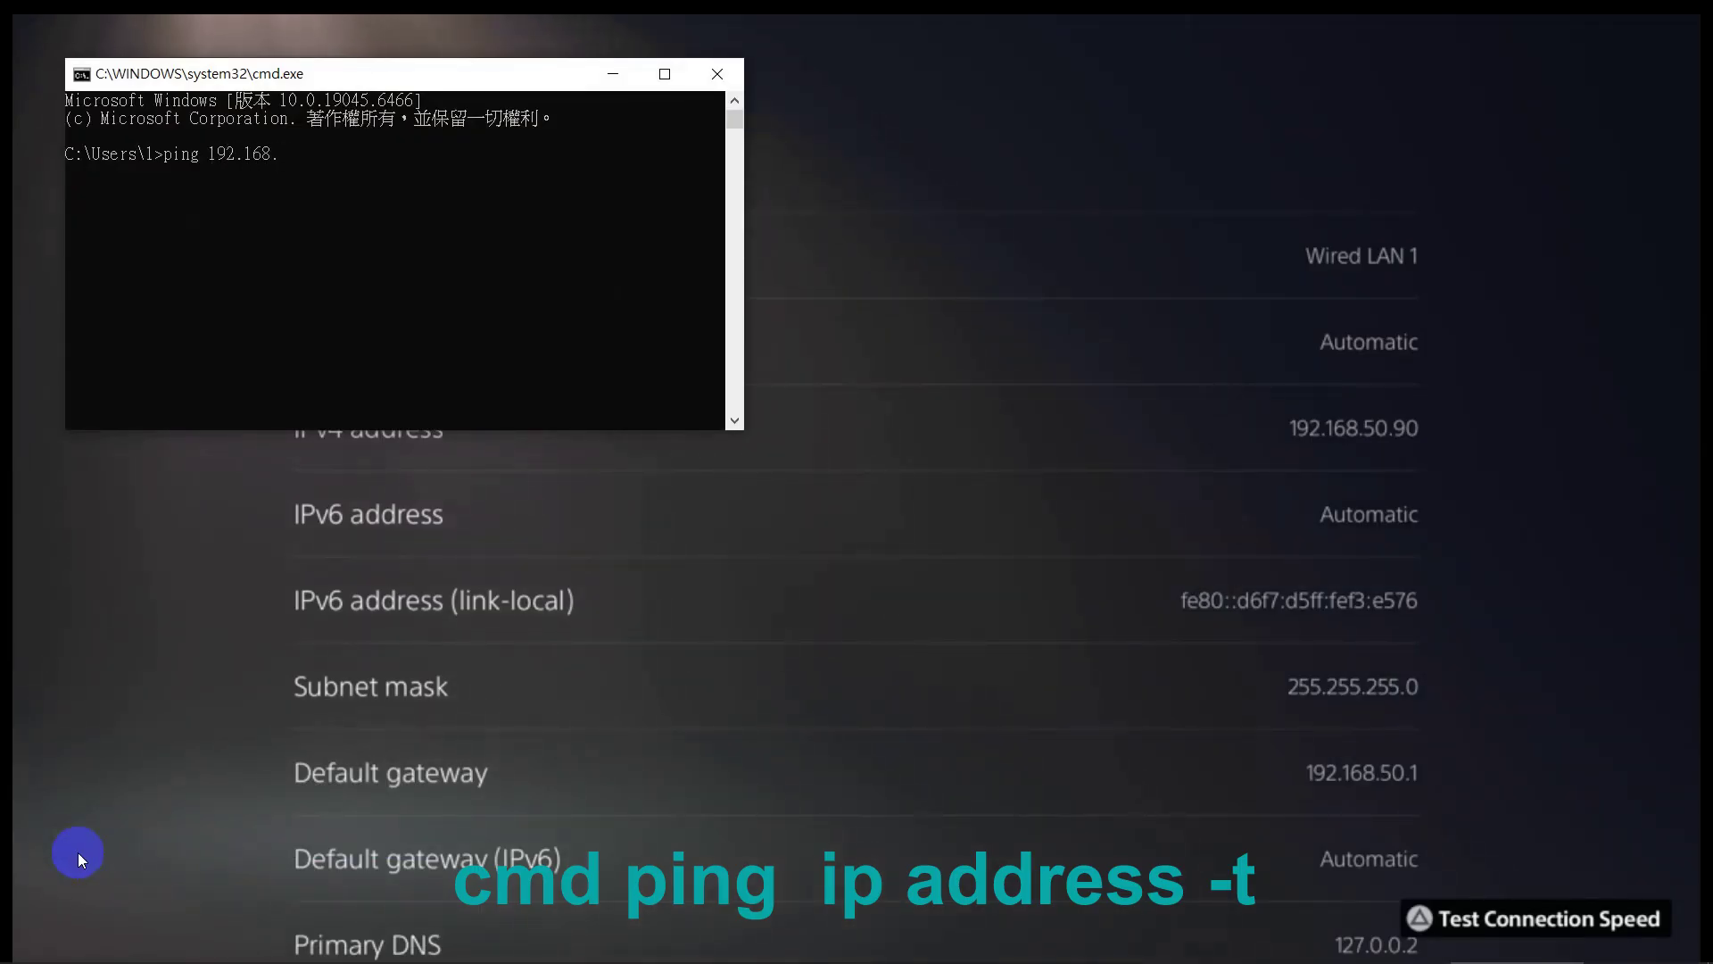
type(".50.")
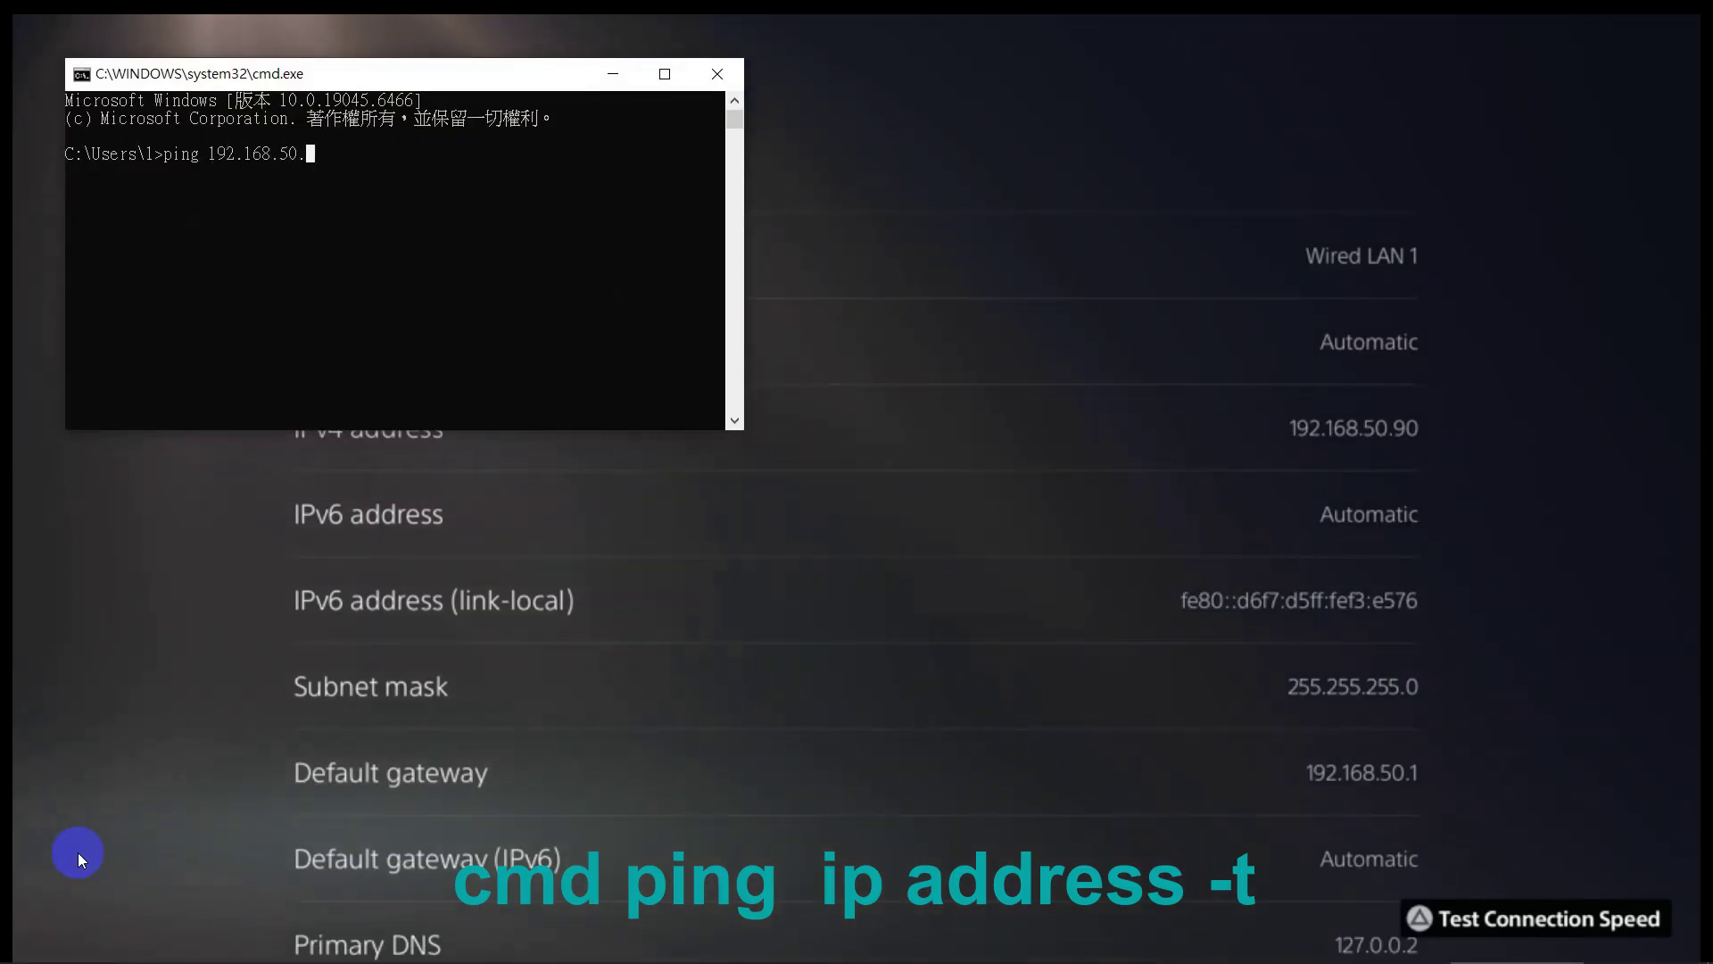
type("92 -t")
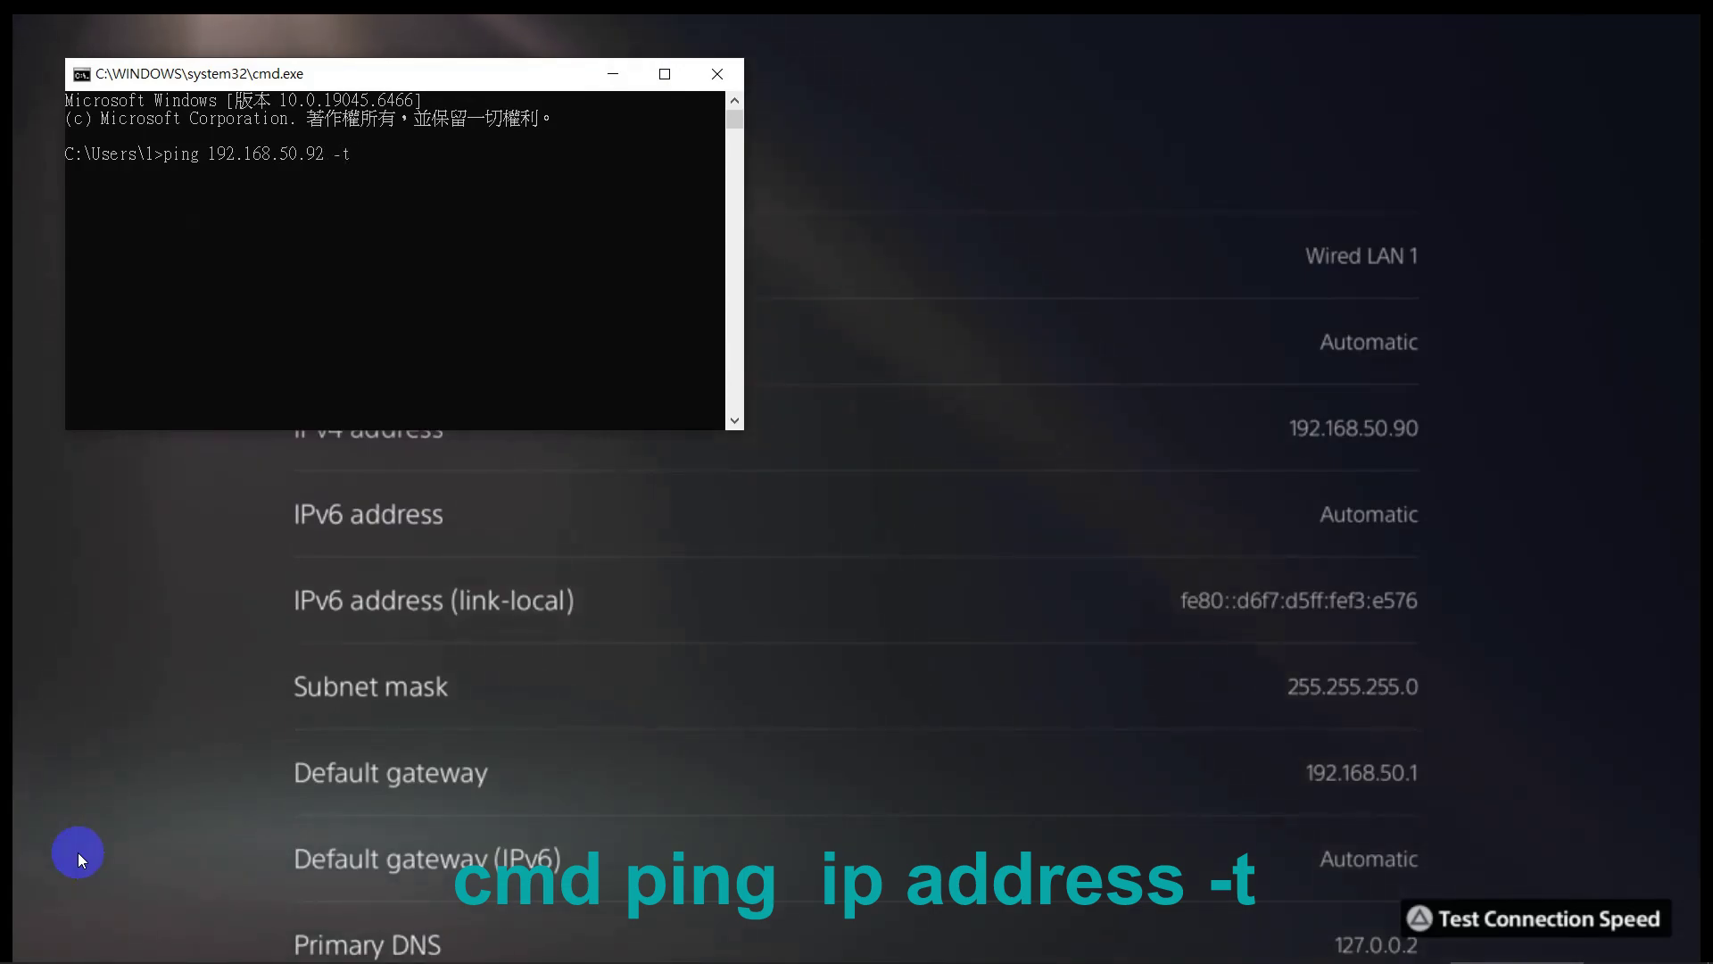
key("BackSpace")
key("BackSpace")
key("BackSpace")
key("BackSpace")
type("0 -t")
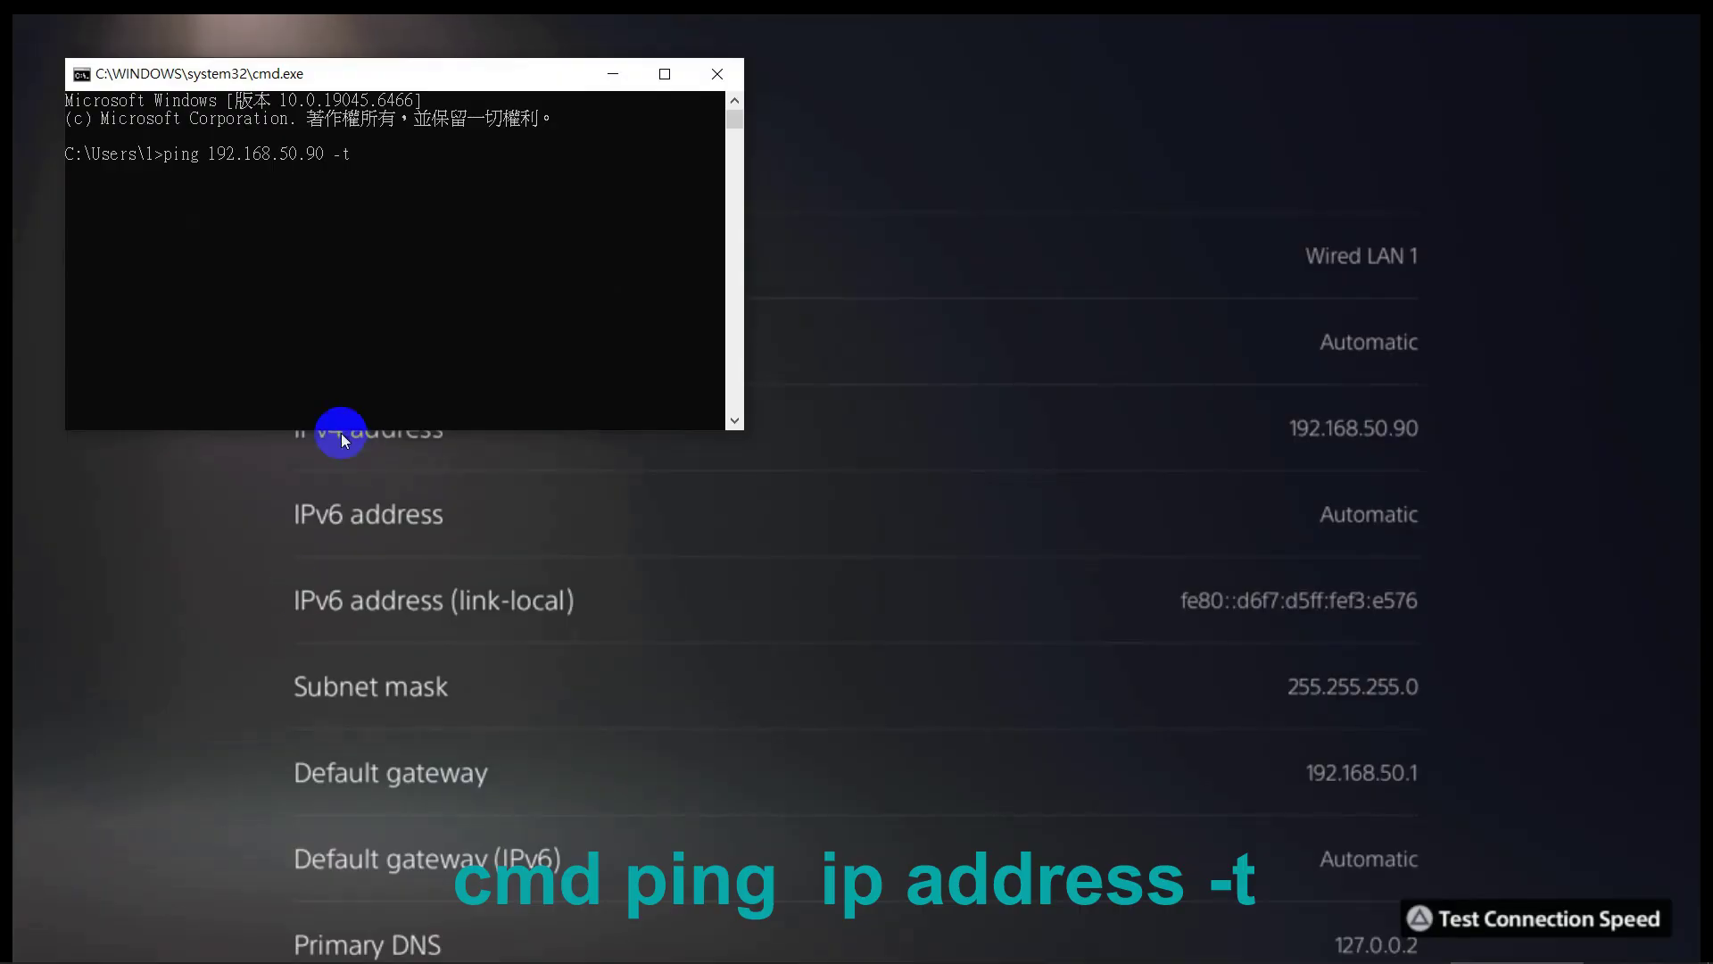
Move the Command Prompt window to the middle of the screen and run the continuous ping to the console
left_click_drag(500, 82, 943, 317)
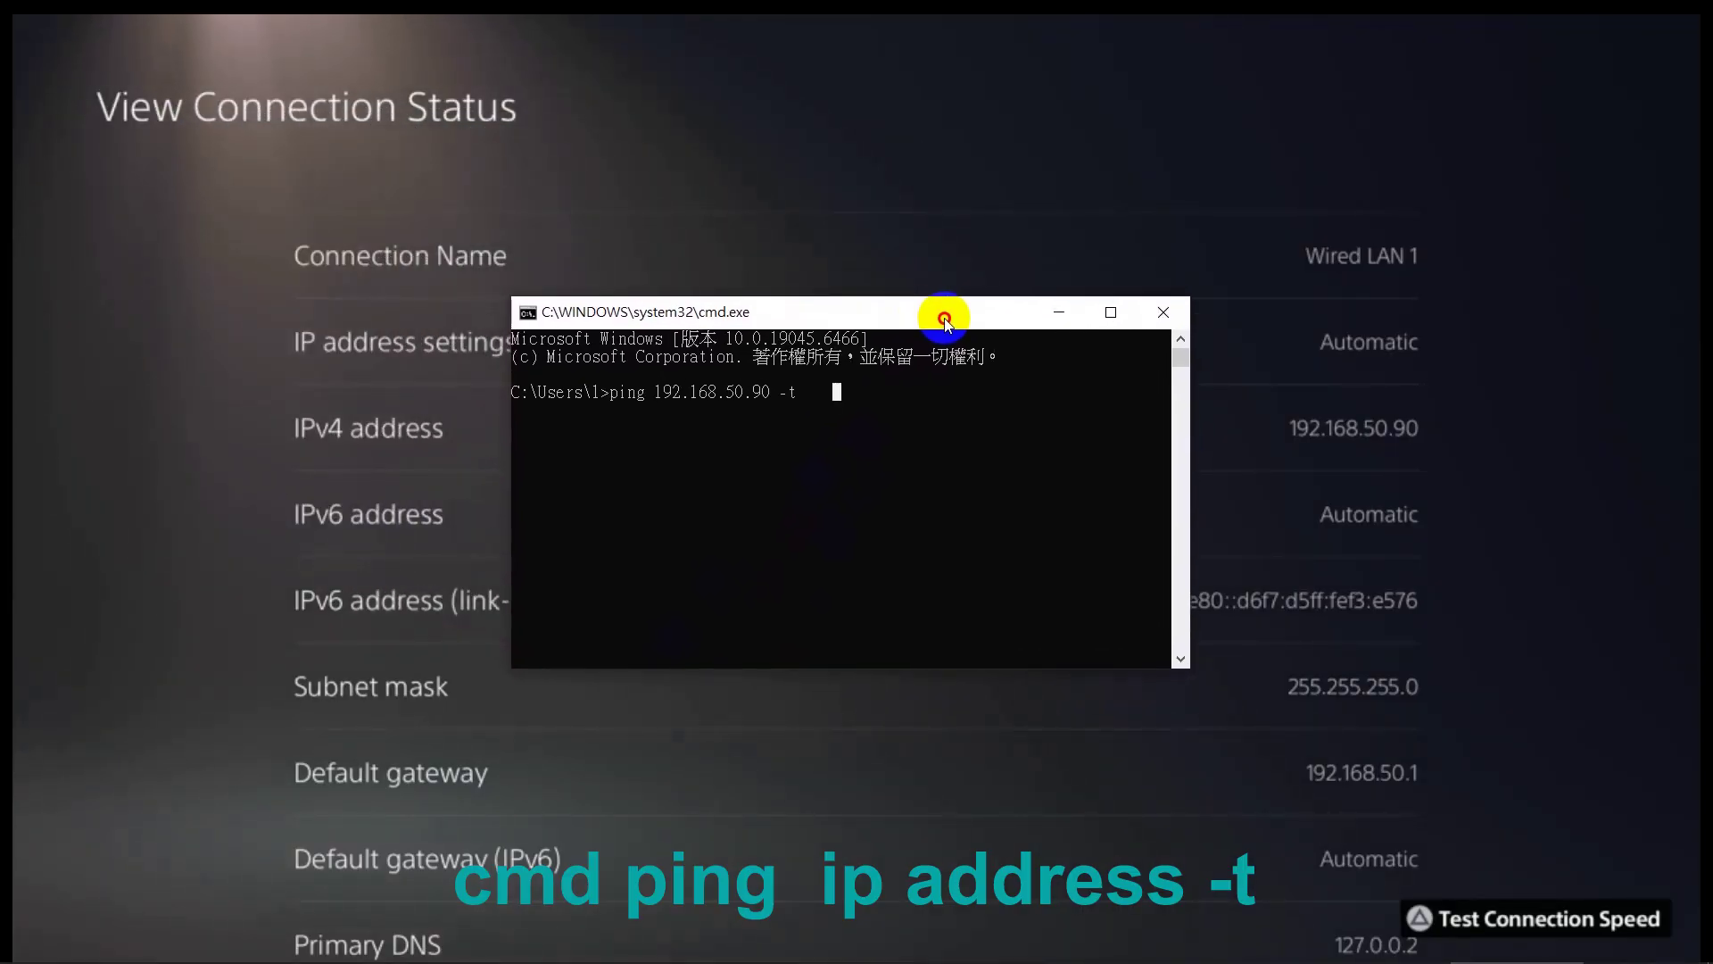
left_click(1346, 429)
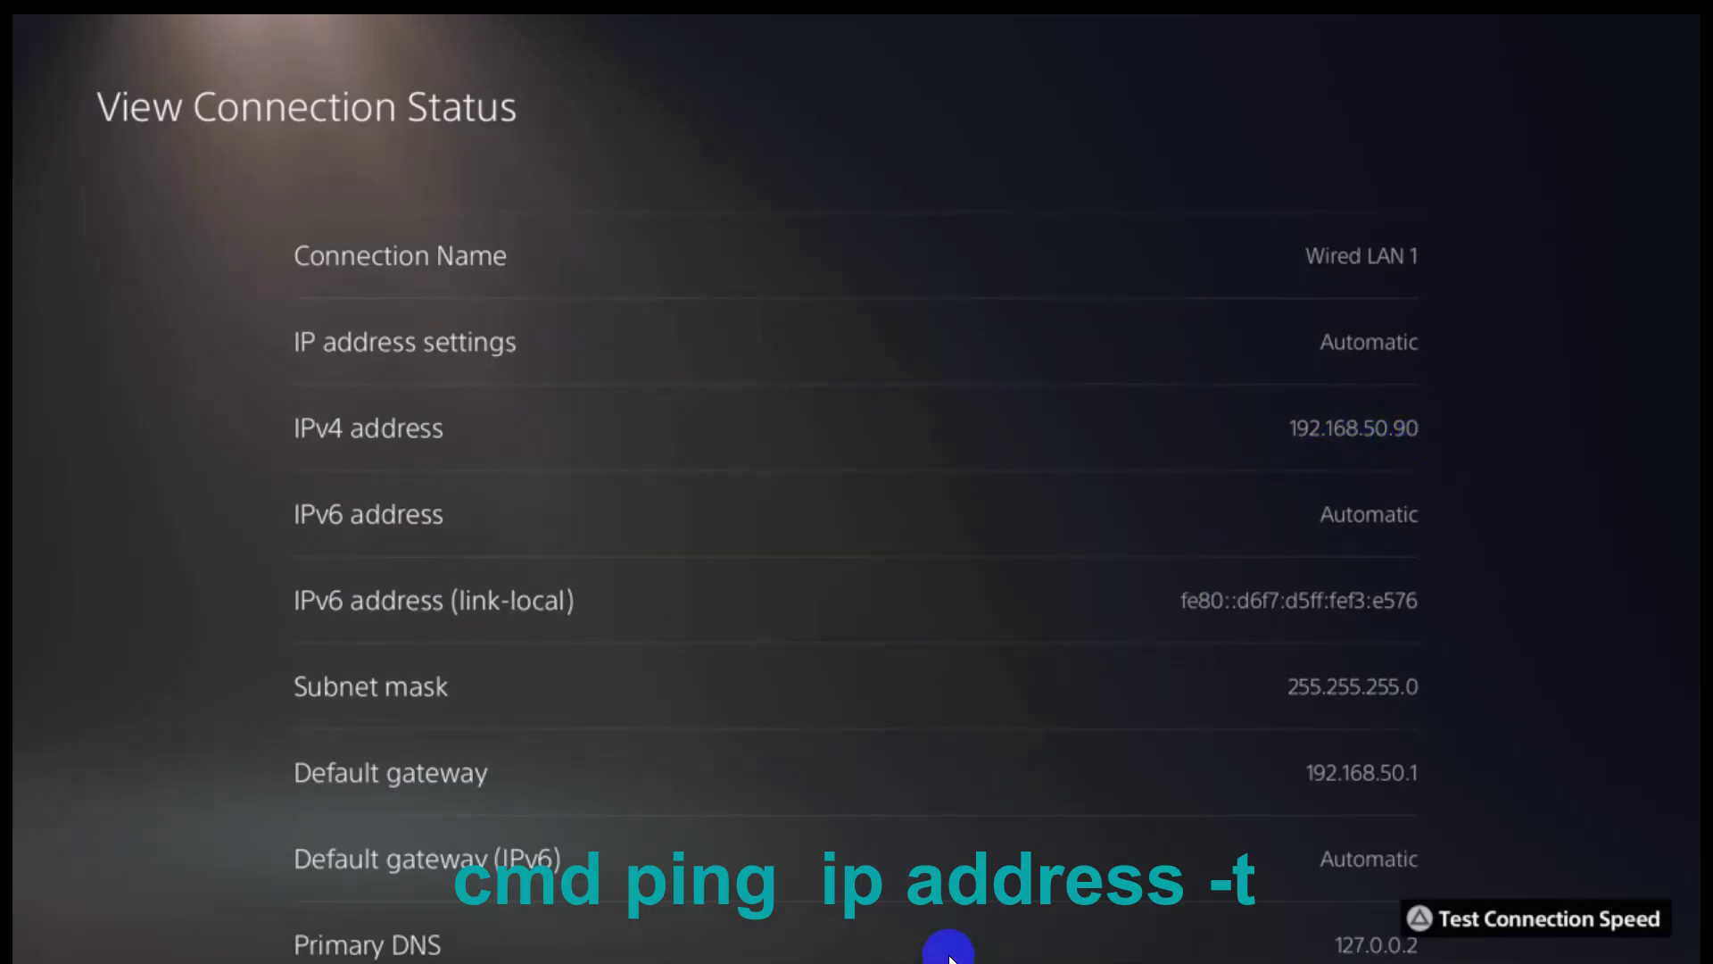
key("super")
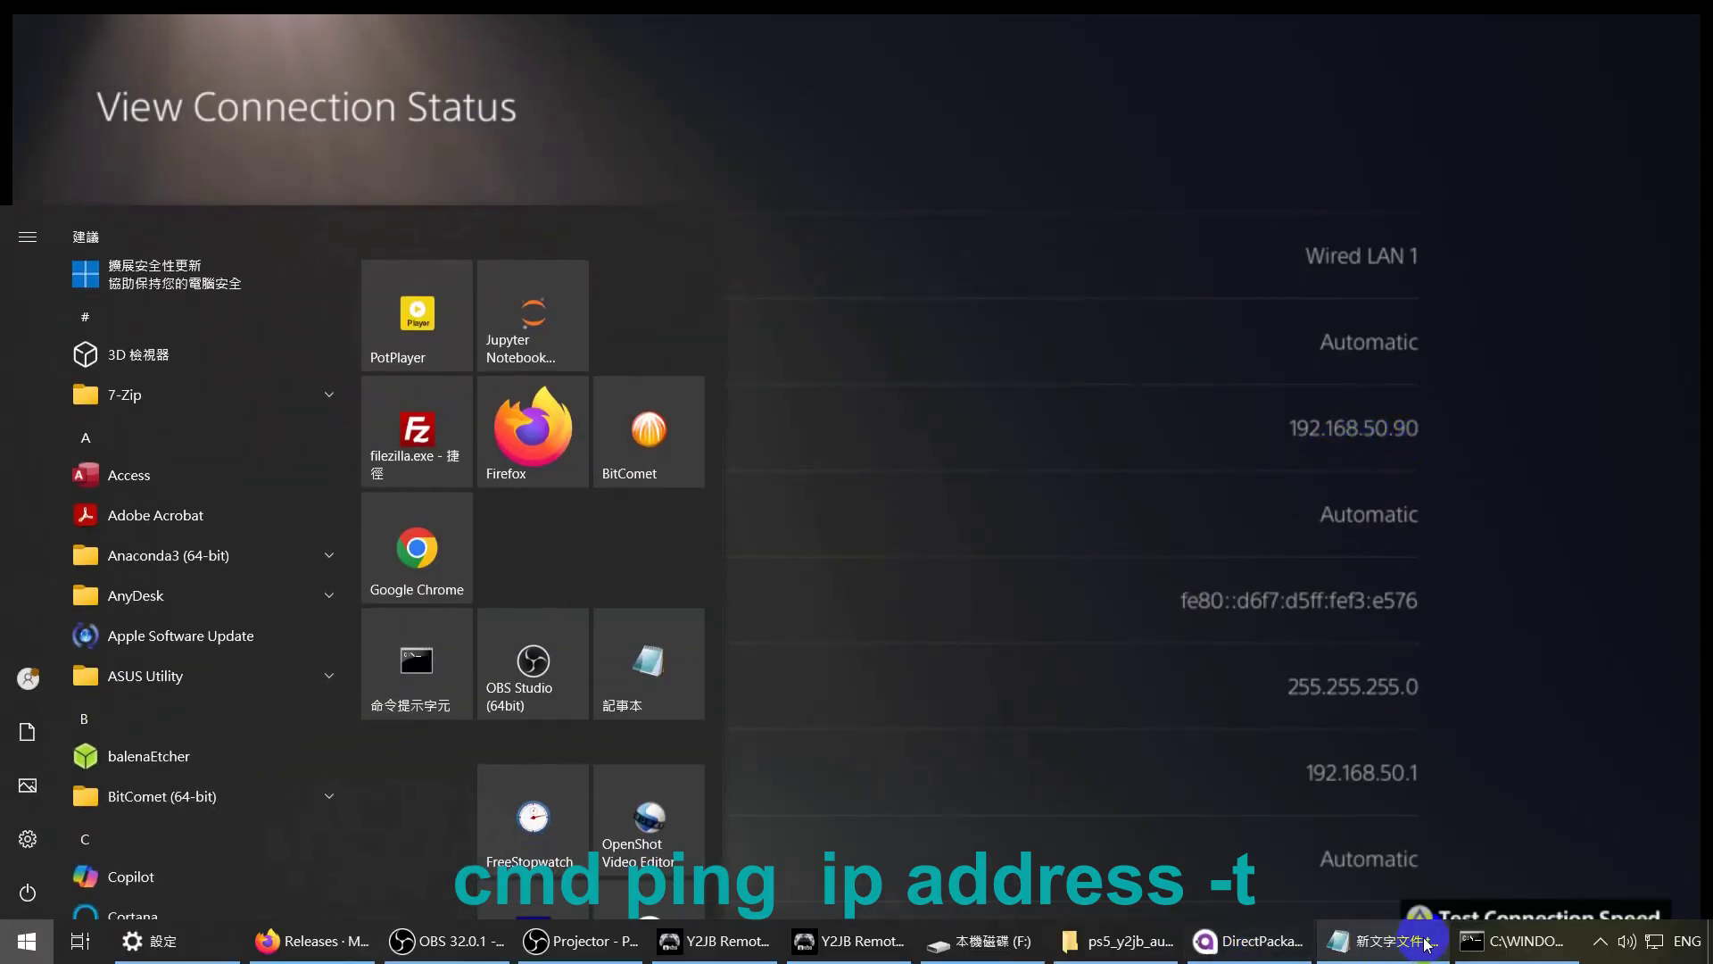
left_click(1508, 947)
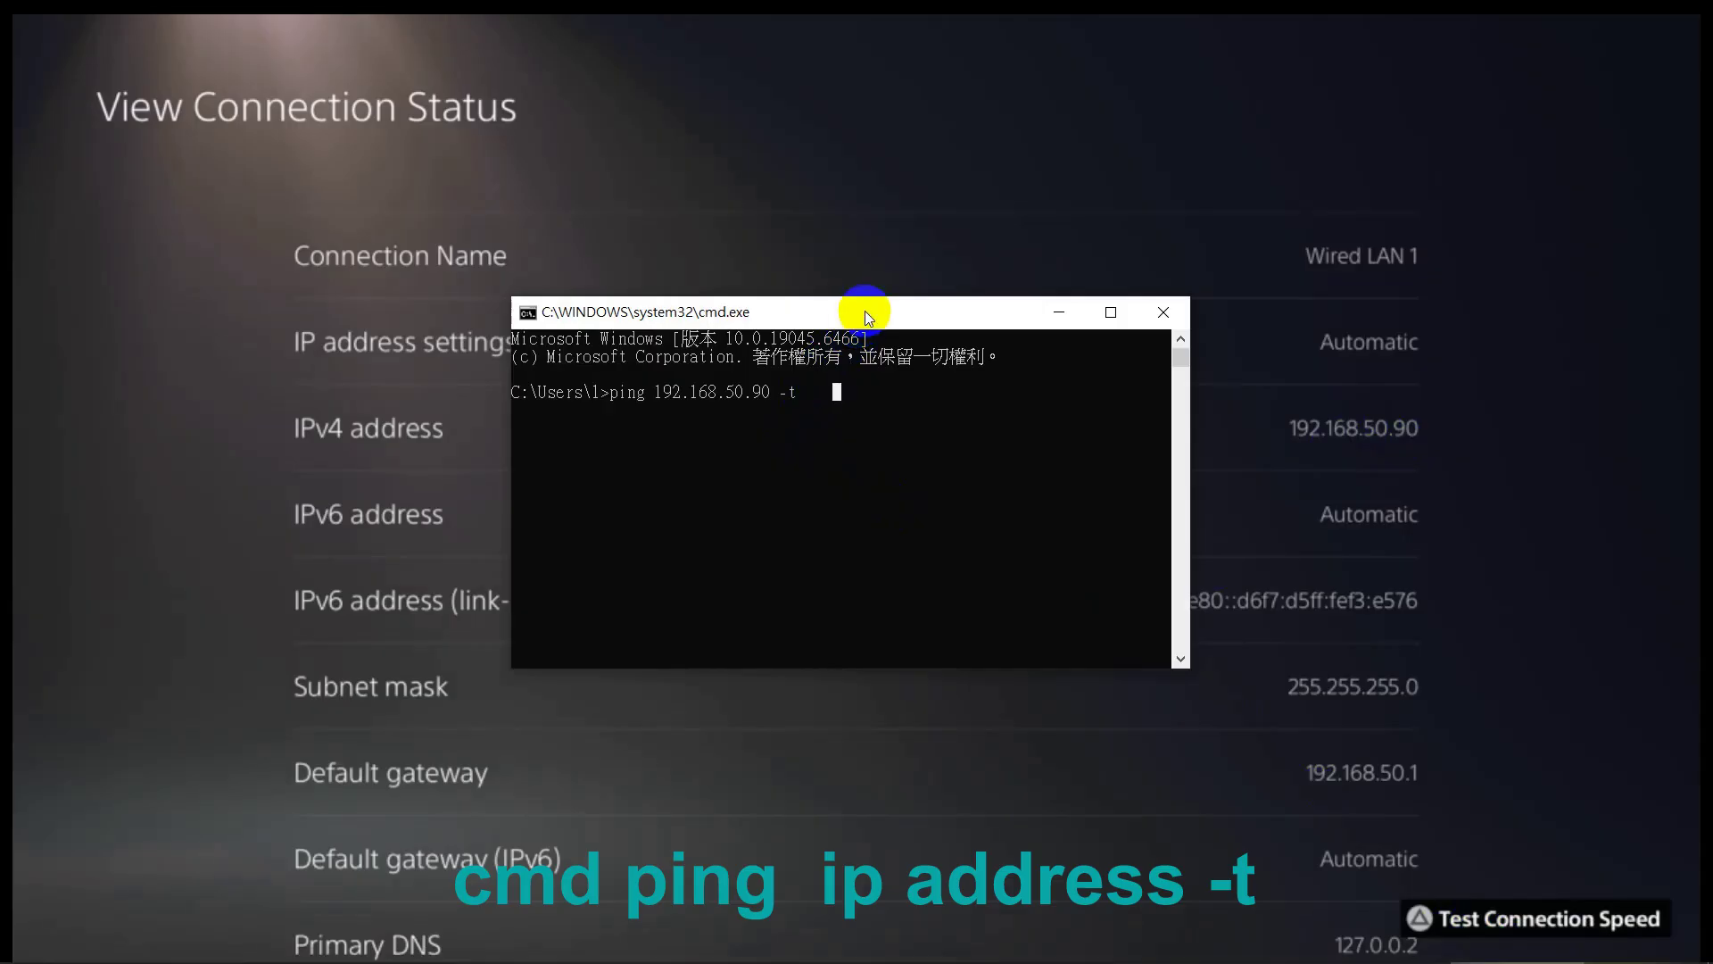
left_click_drag(866, 311, 883, 308)
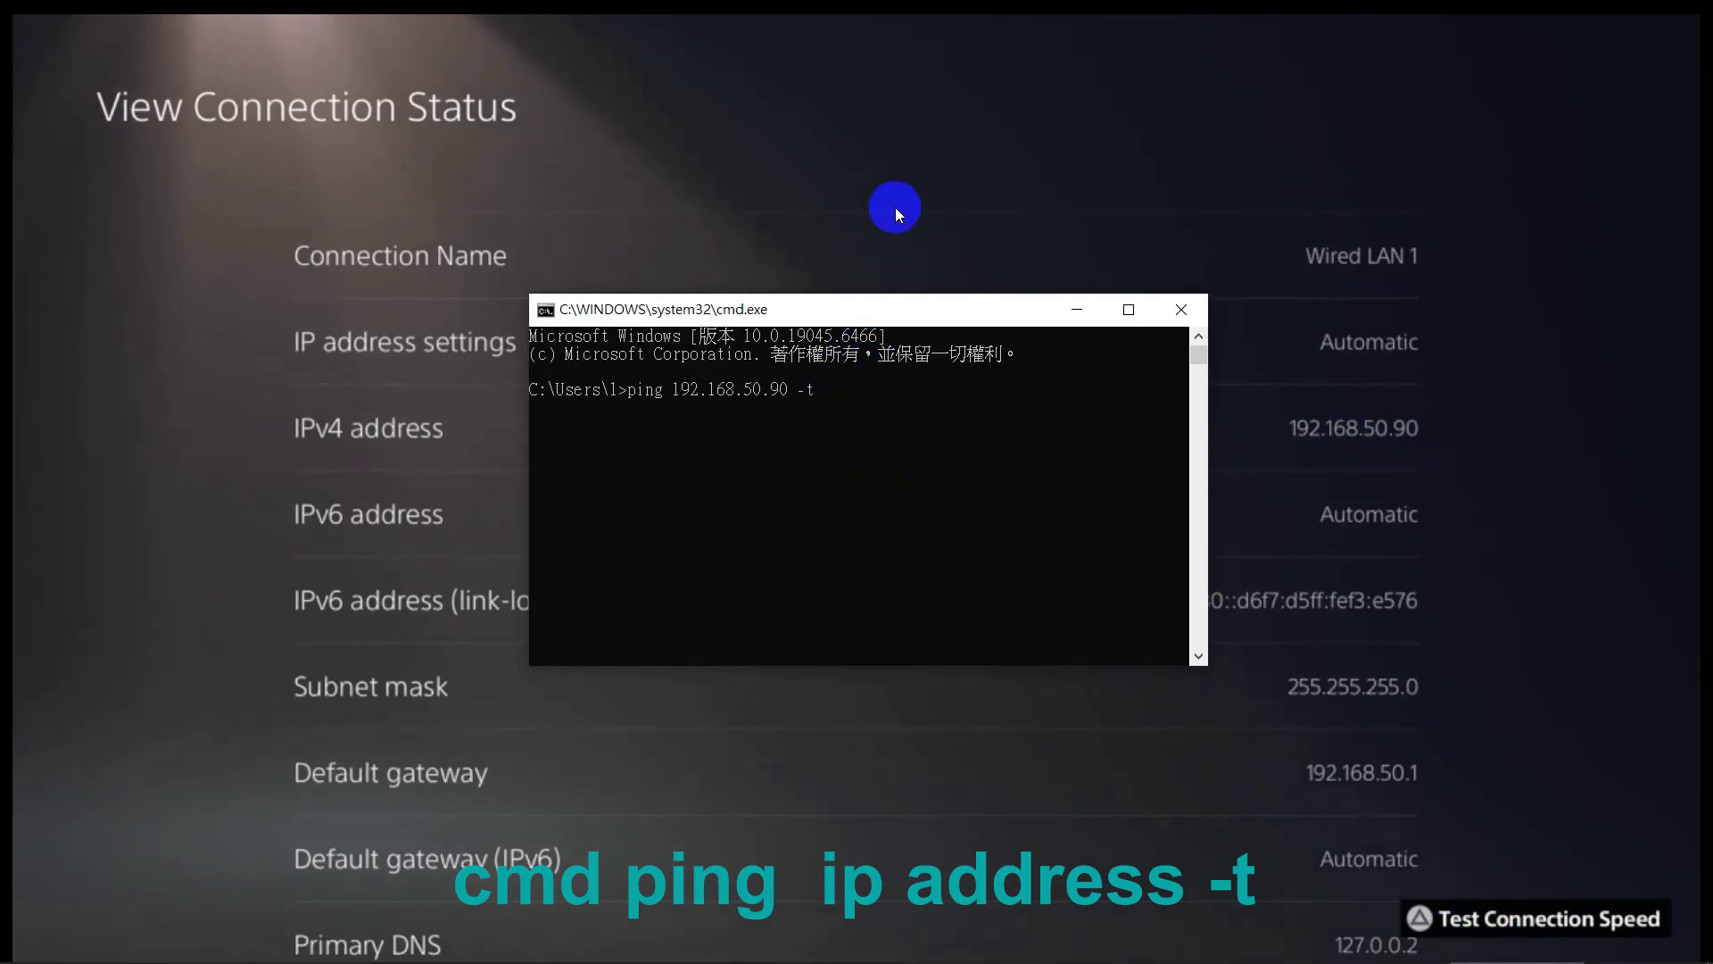
key("Return")
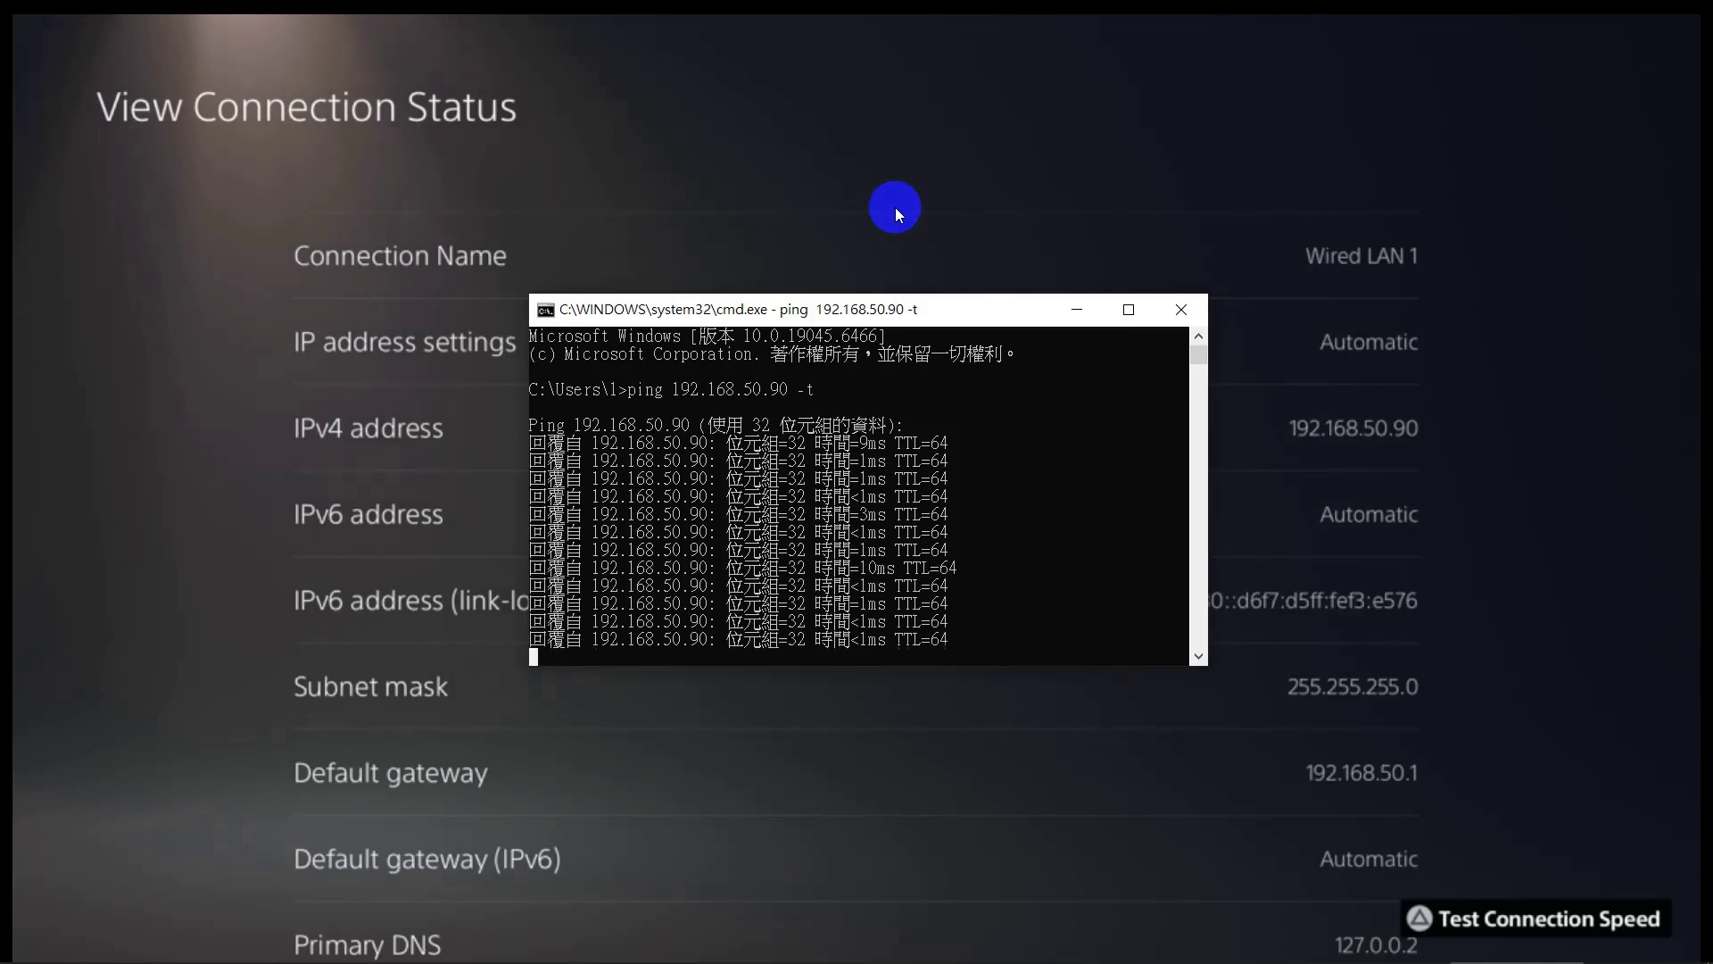
Minimize the Command Prompt with the ping still running and leave the console's settings for the home screen
left_click(1078, 334)
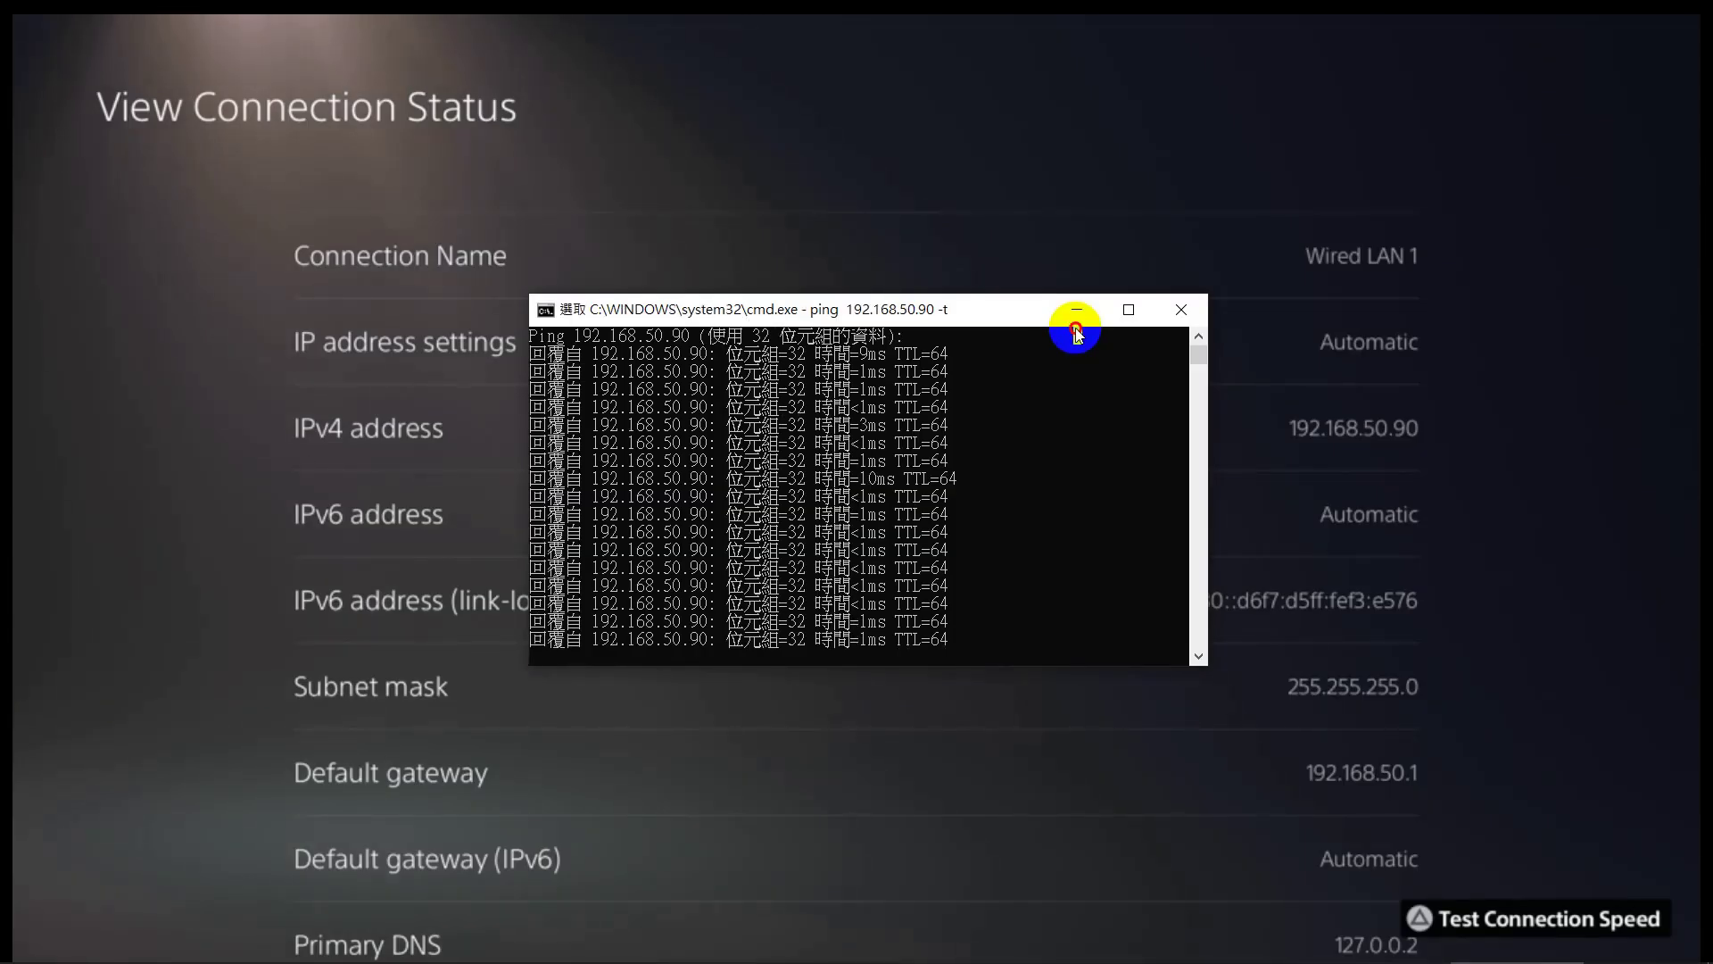
left_click(1071, 312)
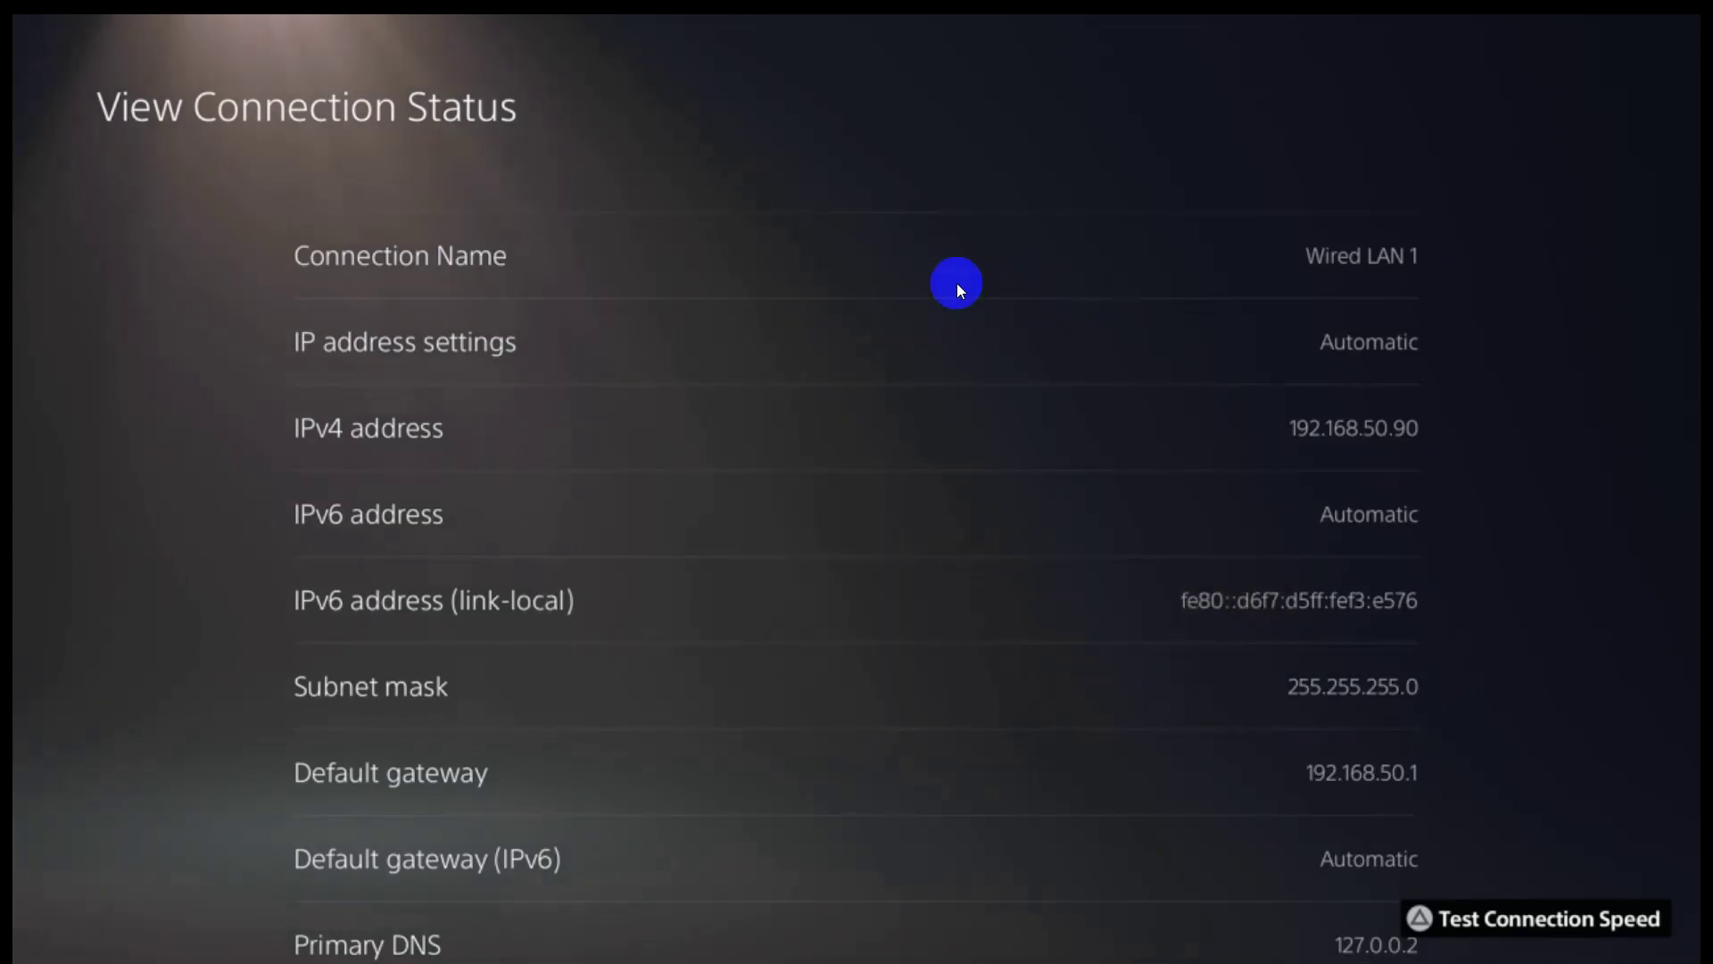
key("Escape")
key("Escape")
key("Escape")
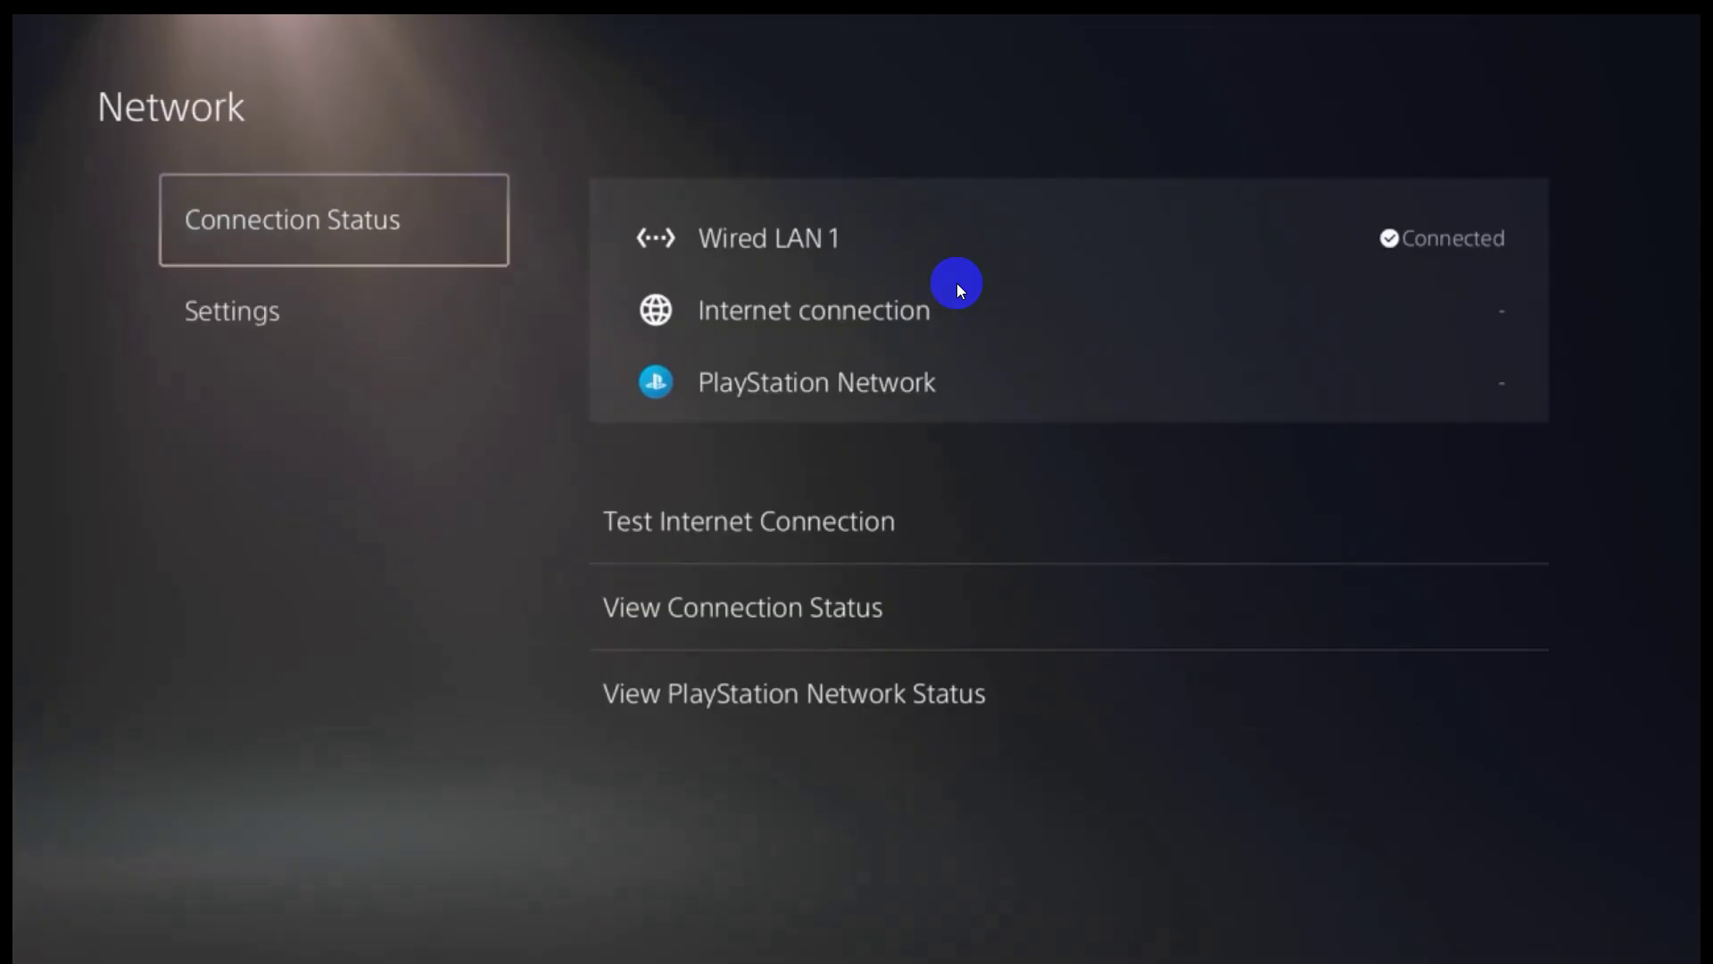
key("Escape")
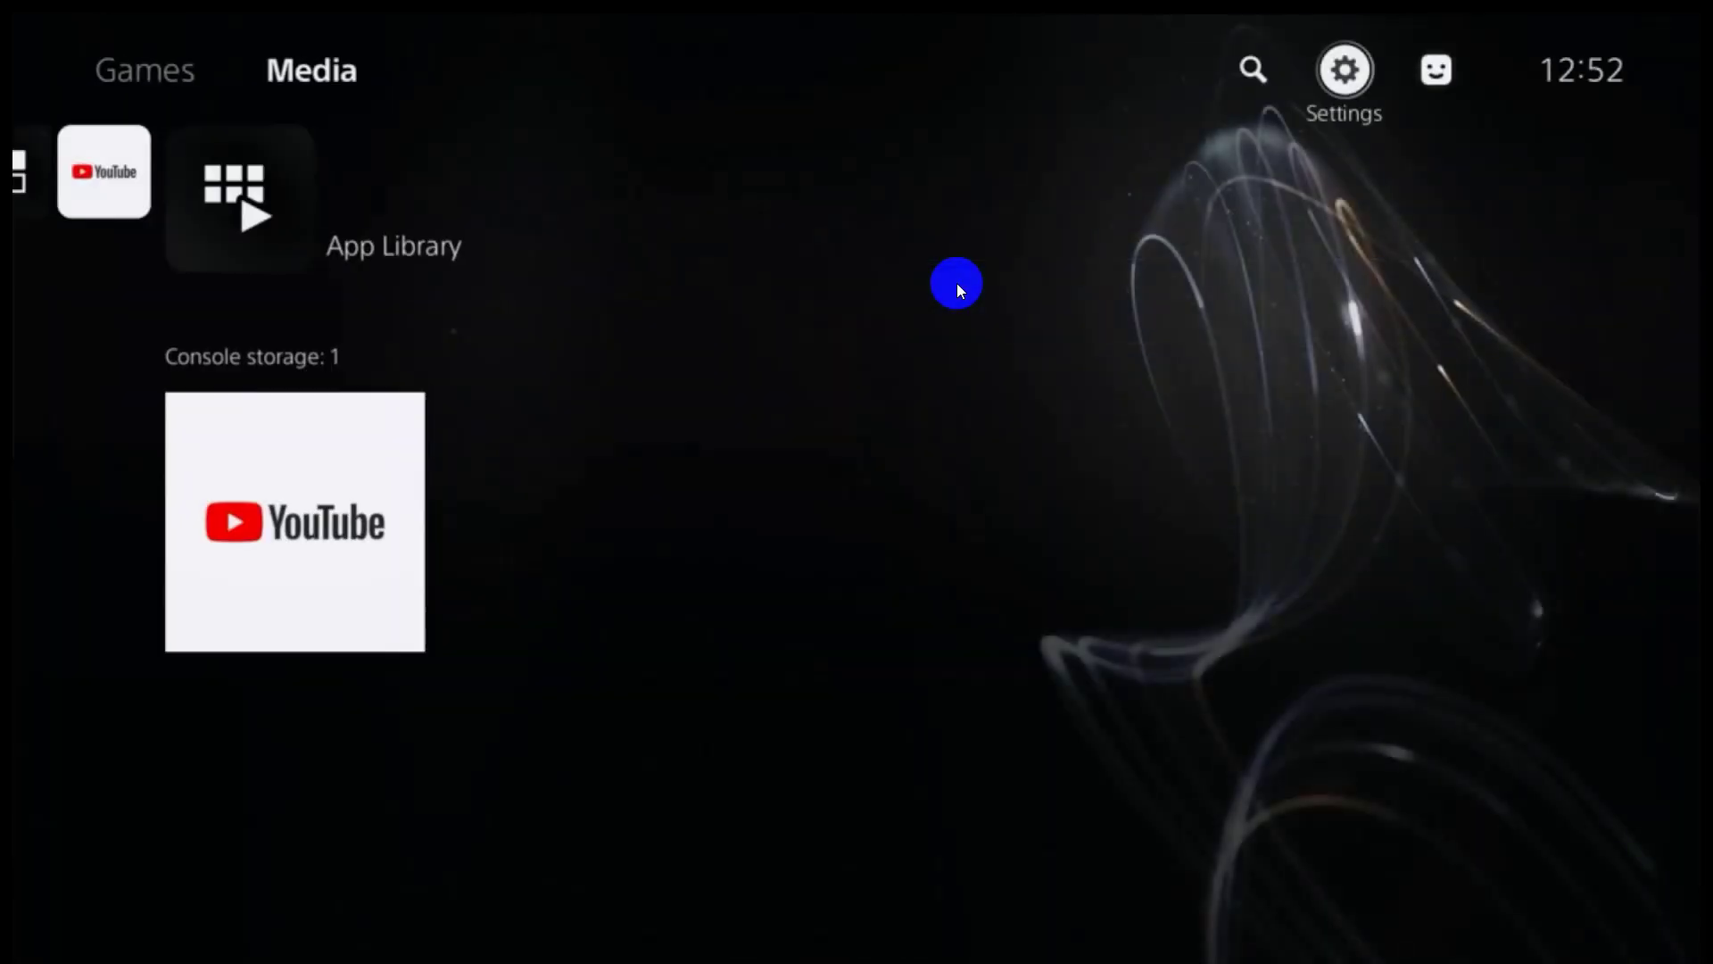
Launch the YouTube app from the Media section of the console's home screen
key("Left")
key("Left")
key("Left")
key("Down")
key("Left")
key("Return")
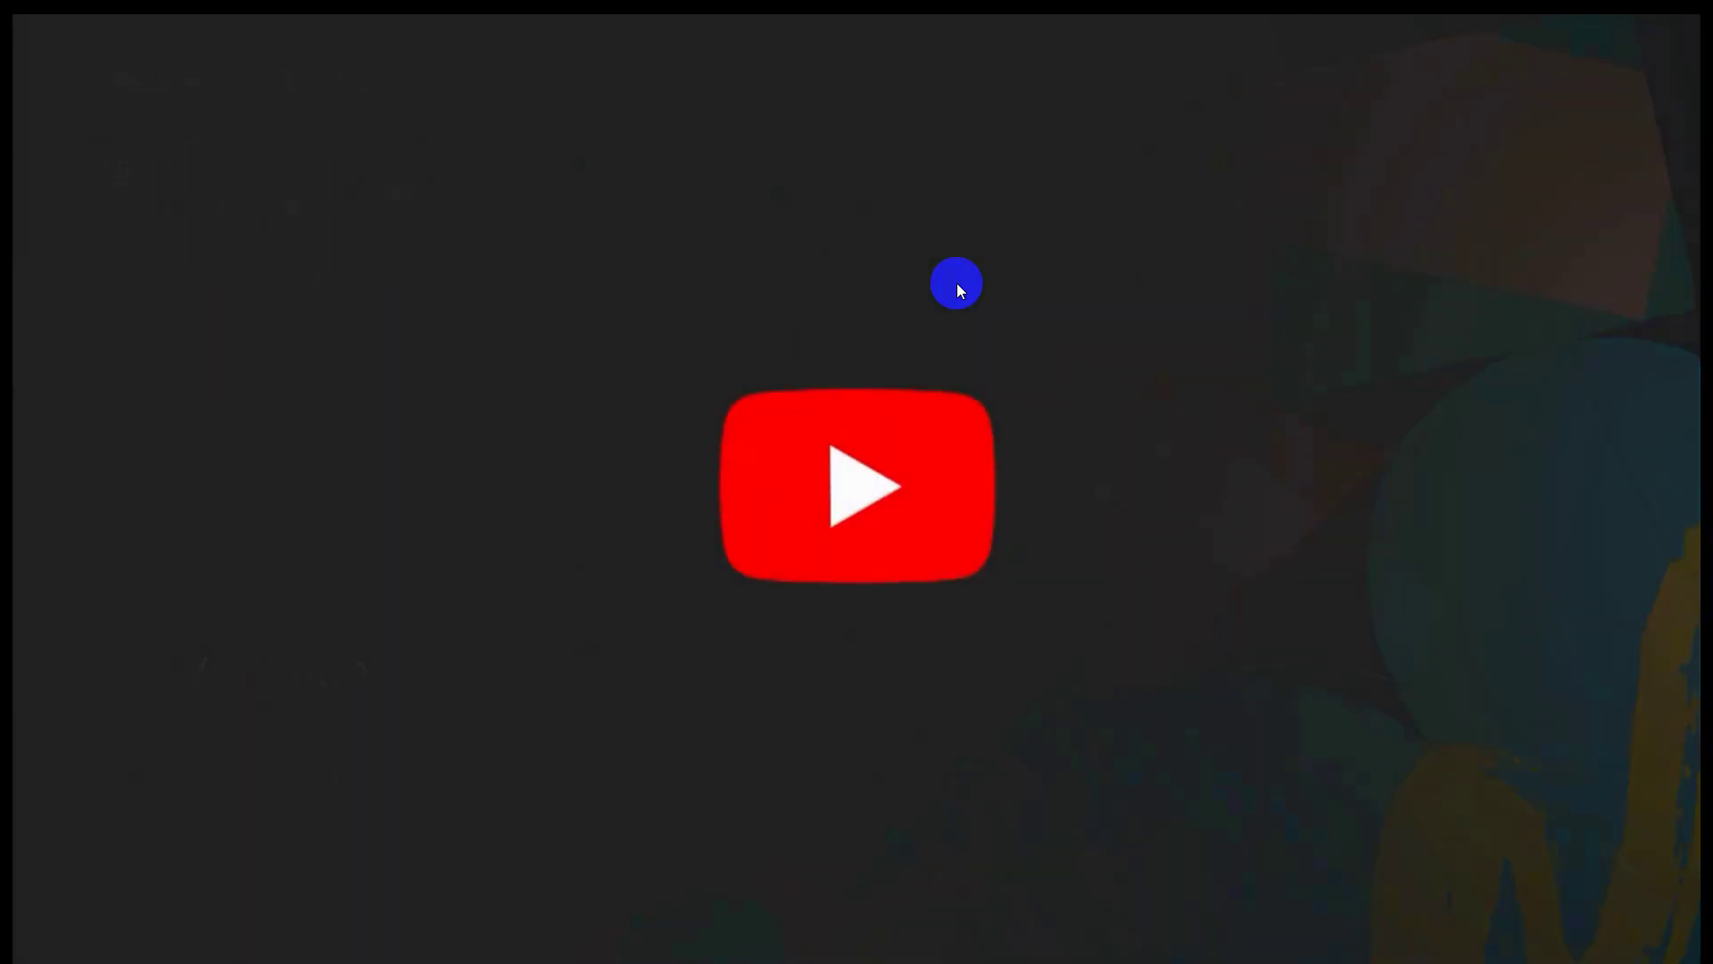
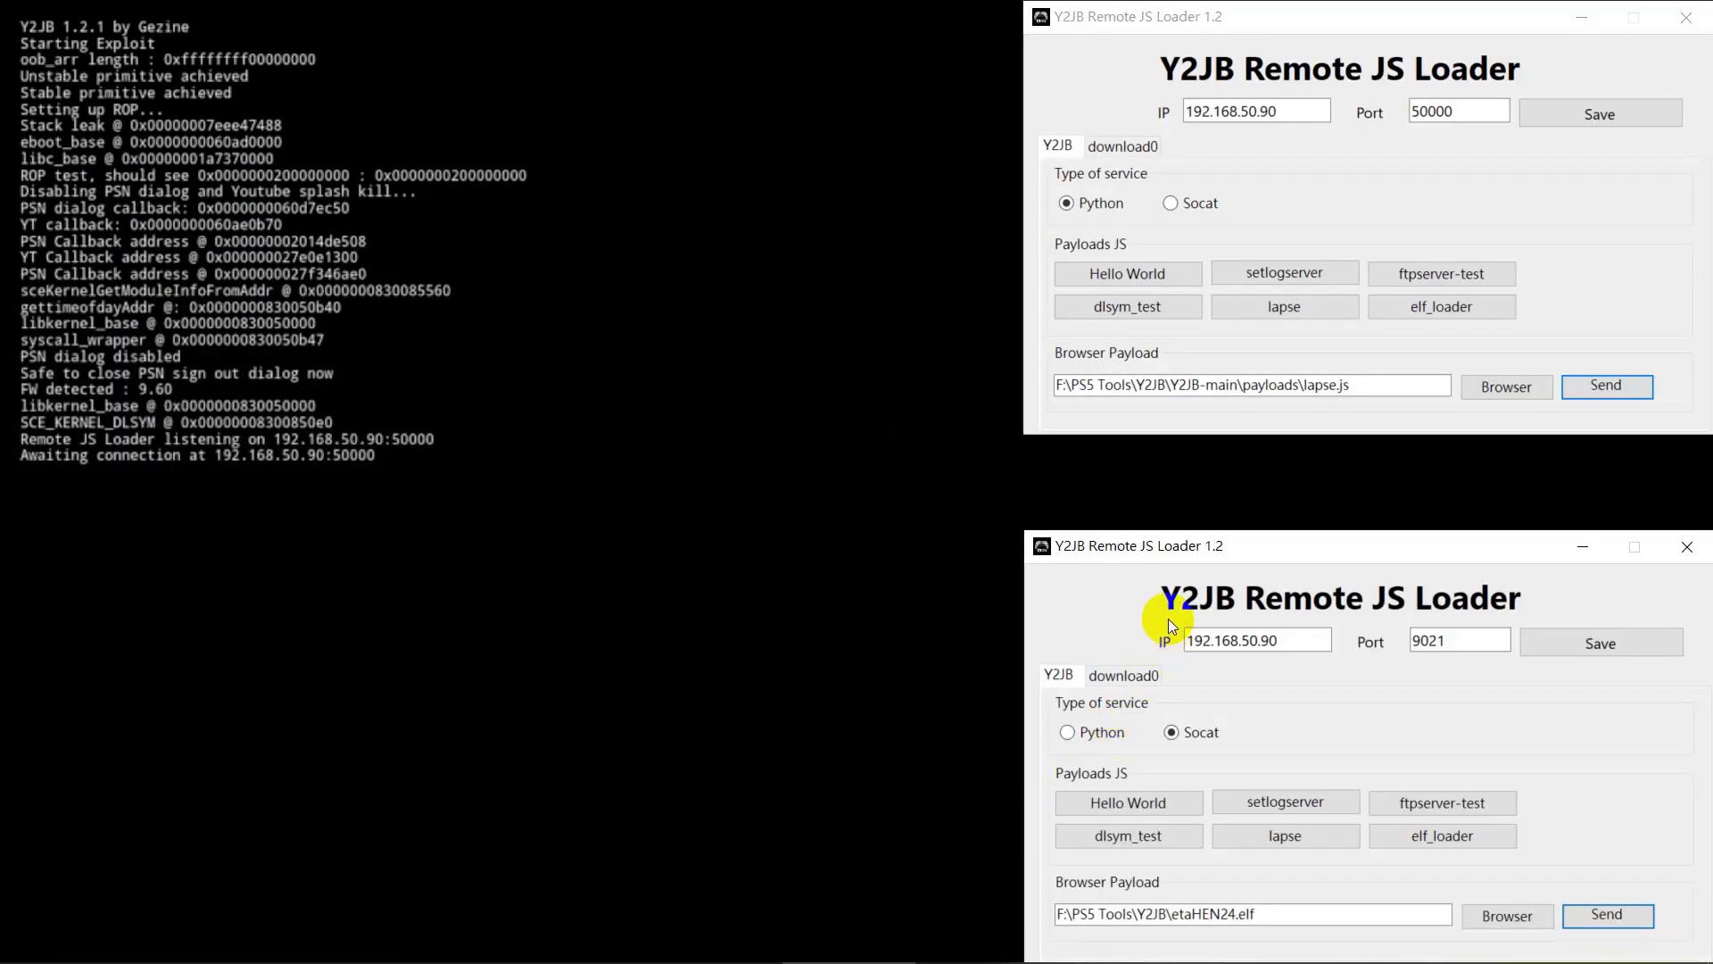
Move the Y2JB Remote JS Loader window set to port 9021 slightly upward, beneath the loader window set to port 50000
left_click_drag(1174, 557, 1163, 515)
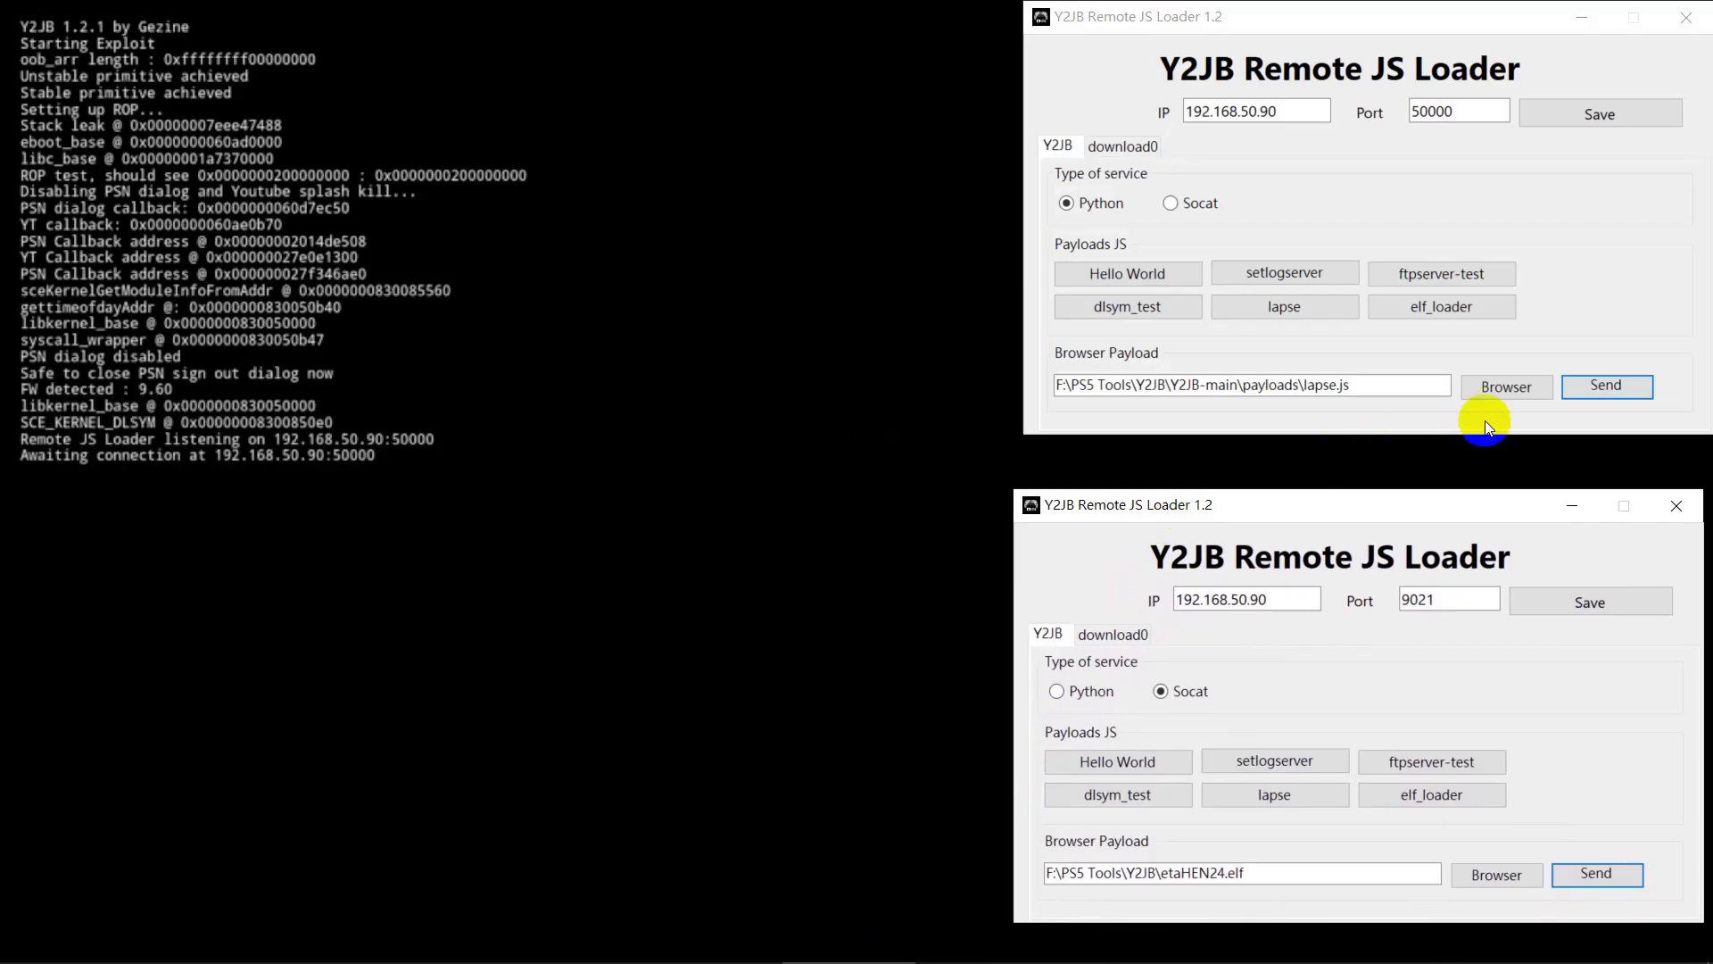
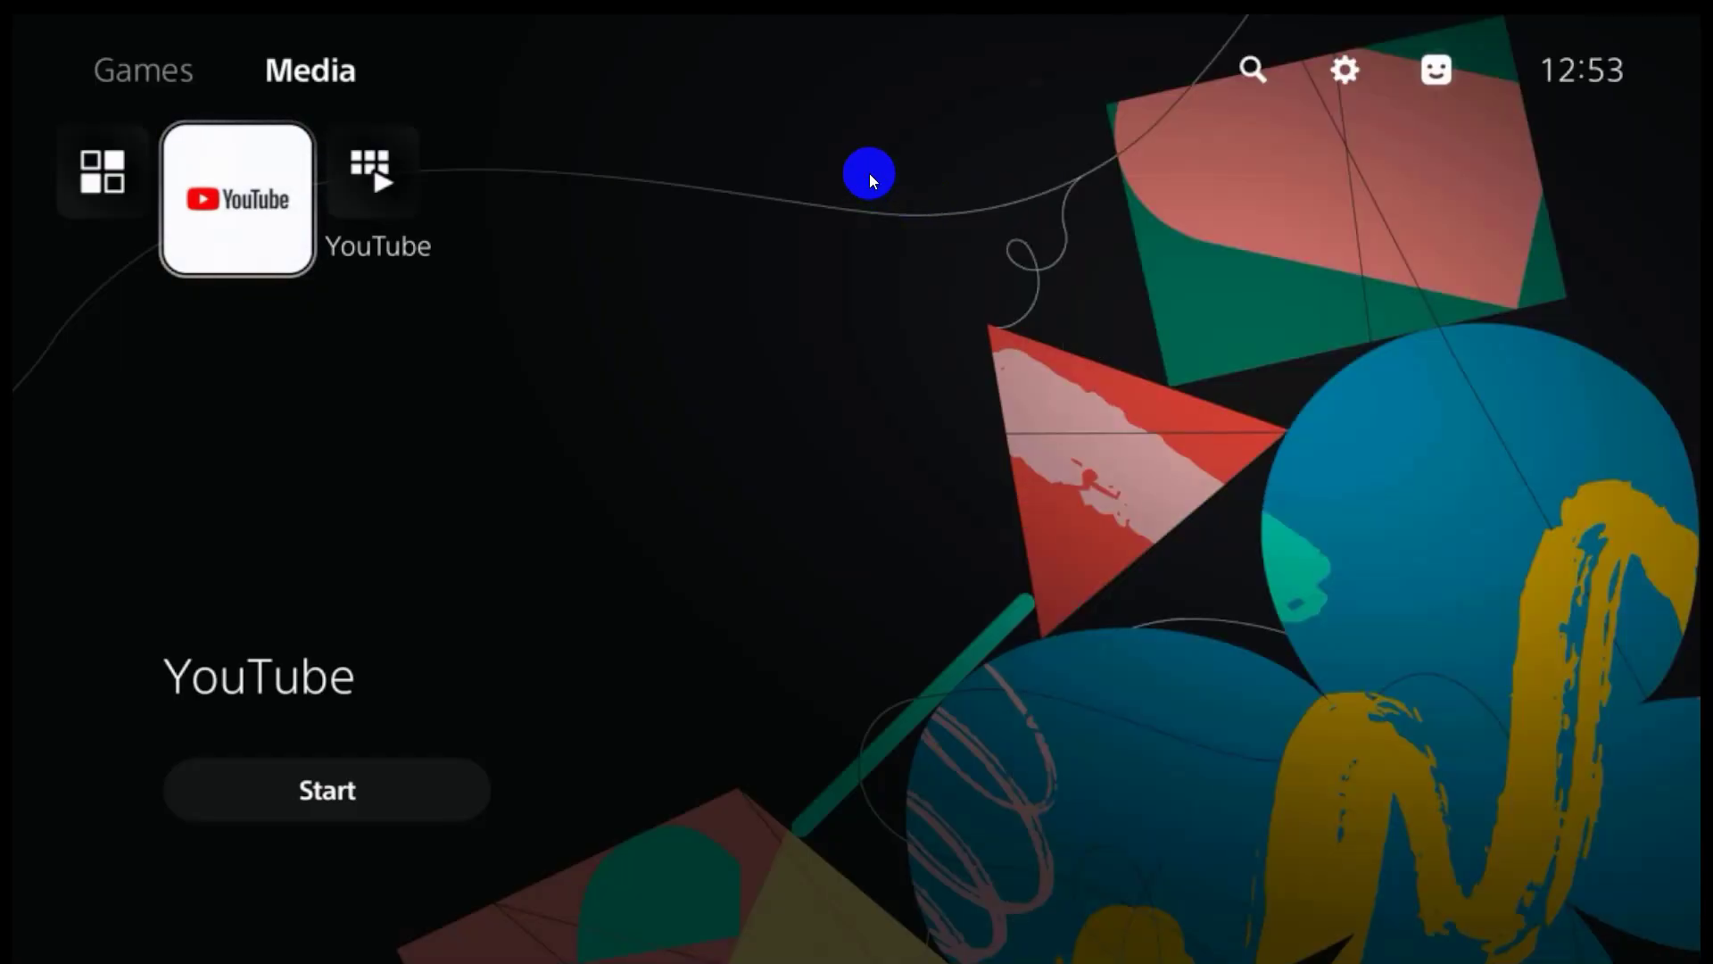
Open the PS5 system Settings from the Media home screen
key("Up")
key("Right")
key("Right")
key("Right")
key("Left")
key("Return")
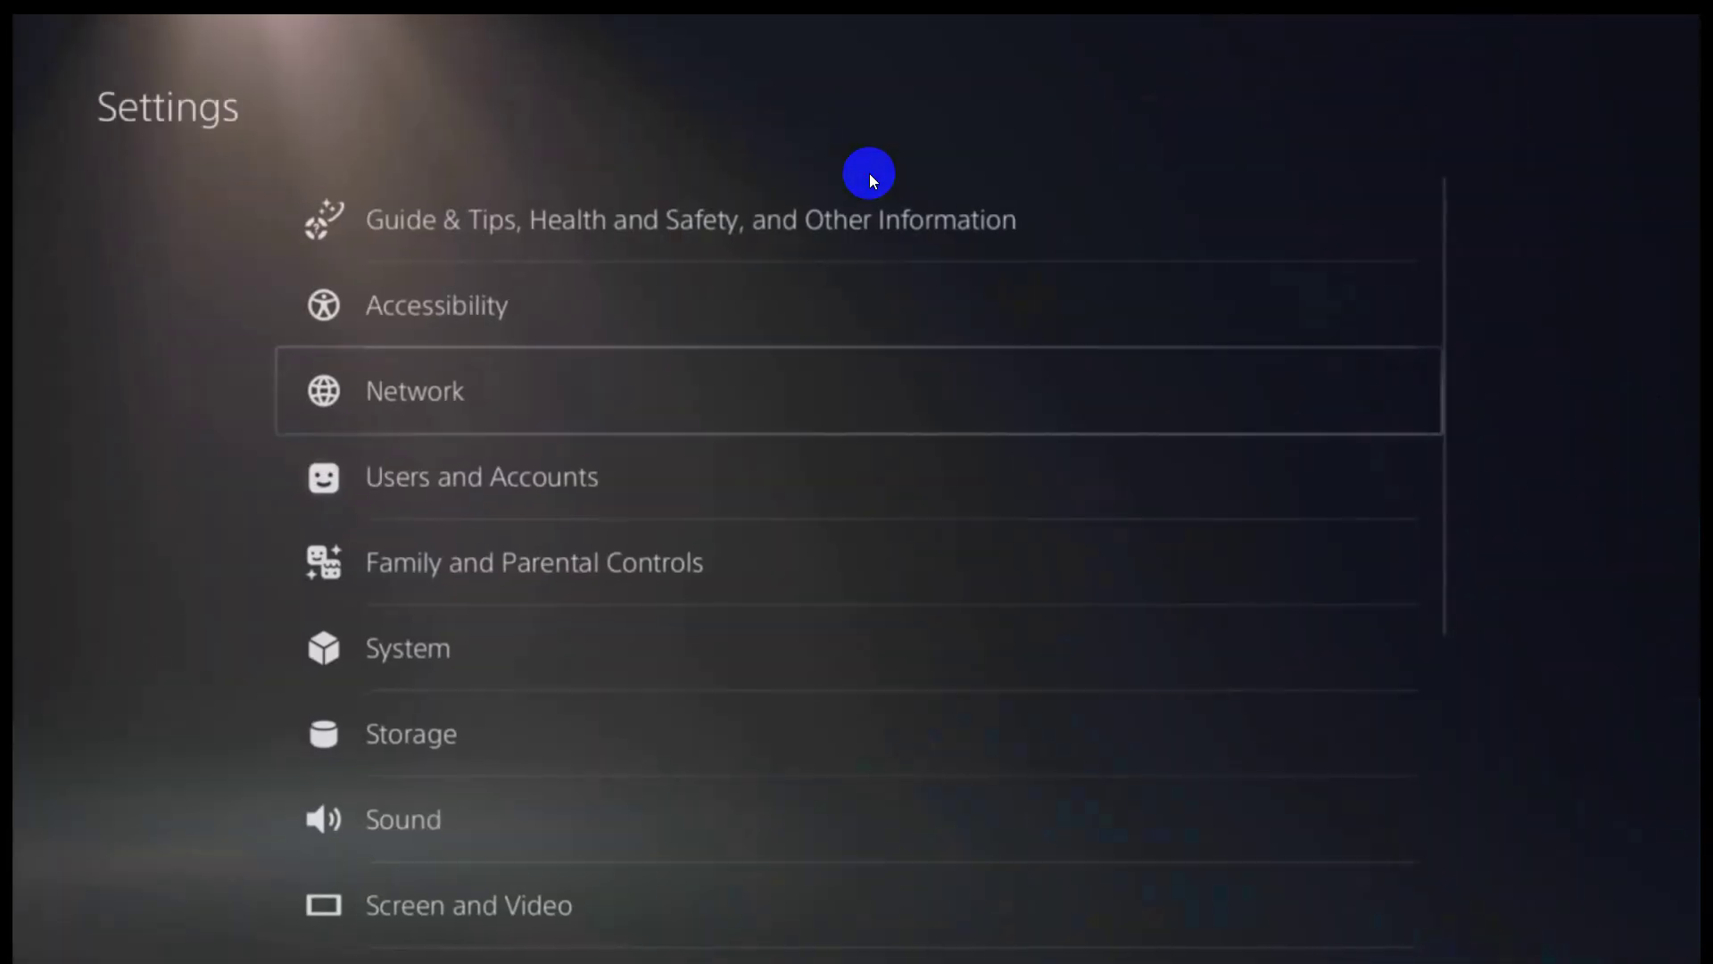
Open ★Debug Settings at the end of the settings list and enter the etaHEN Toolbox's Package Installer
key("Down")
key("Down")
key("Down")
key("Down")
key("Down")
key("Down")
key("Down")
key("Down")
key("Down")
key("Down")
key("Down")
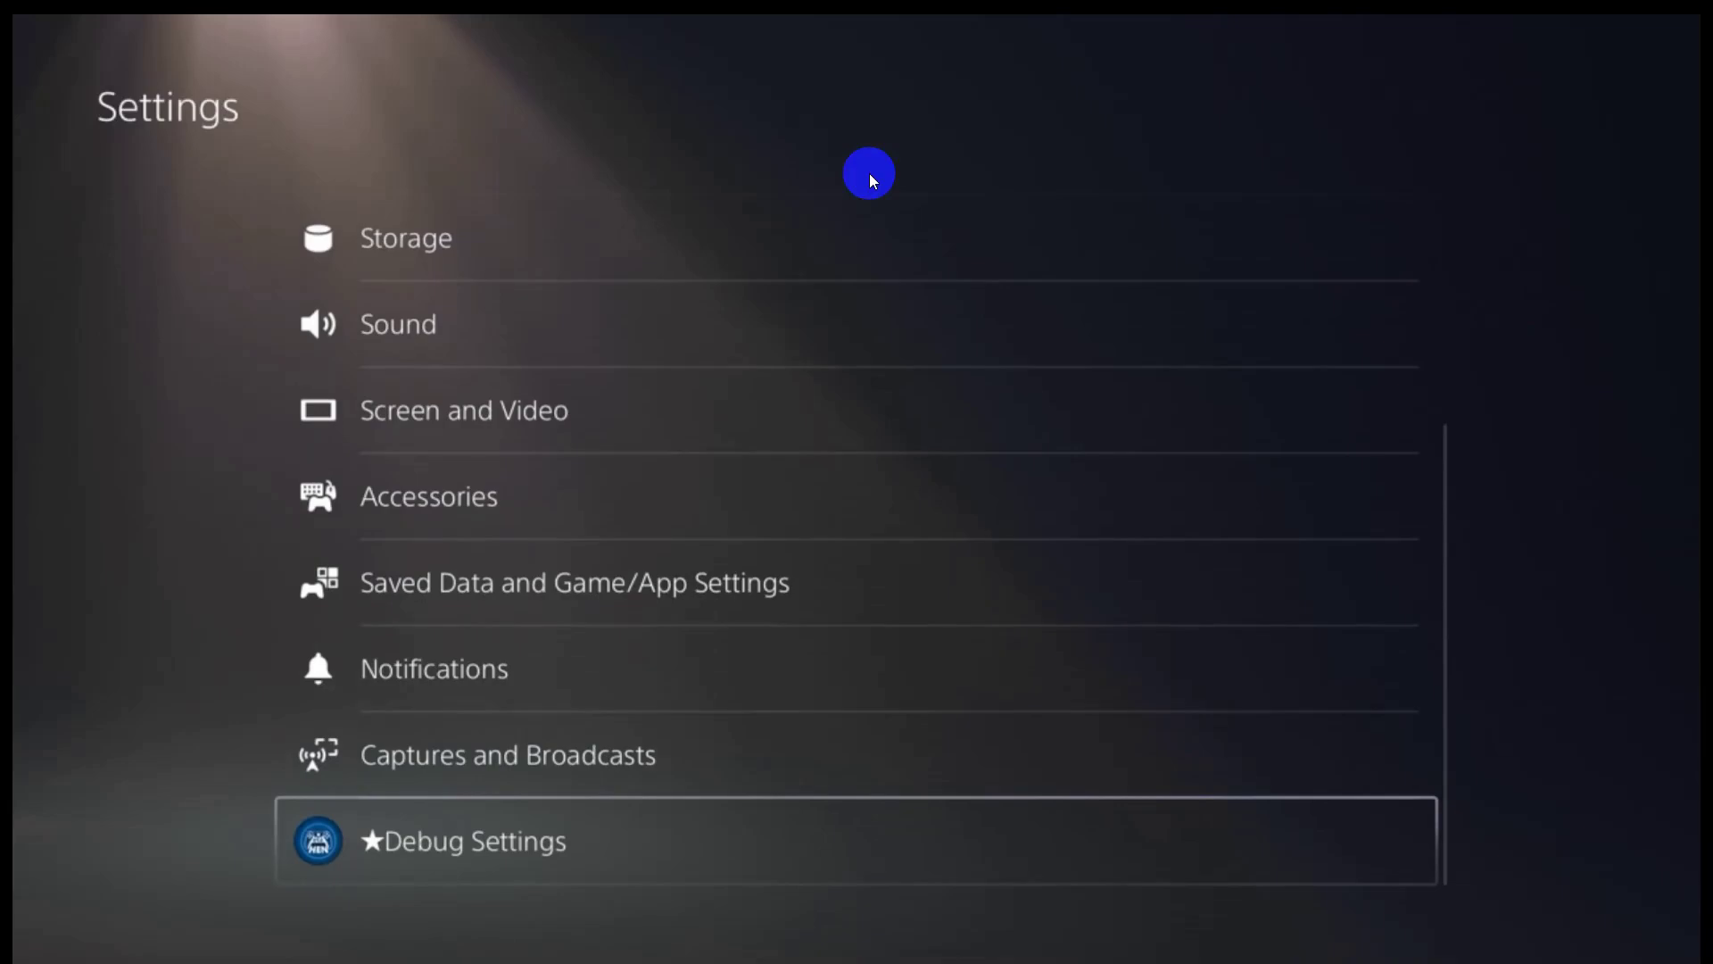
key("Return")
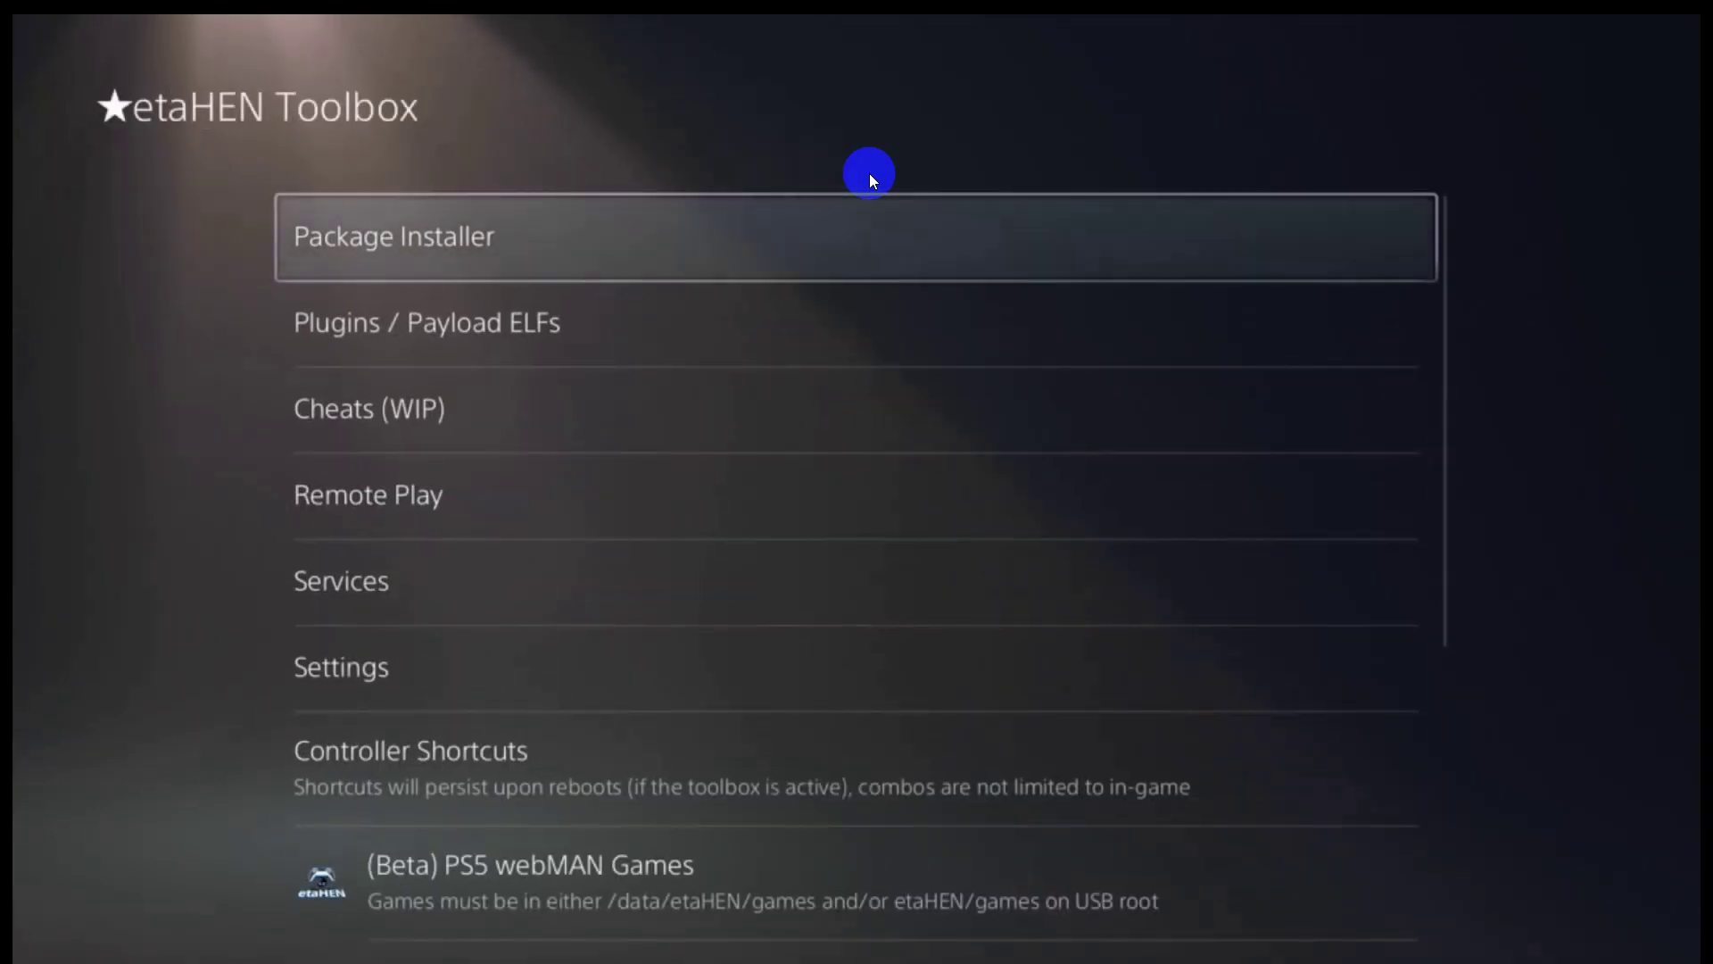
key("Return")
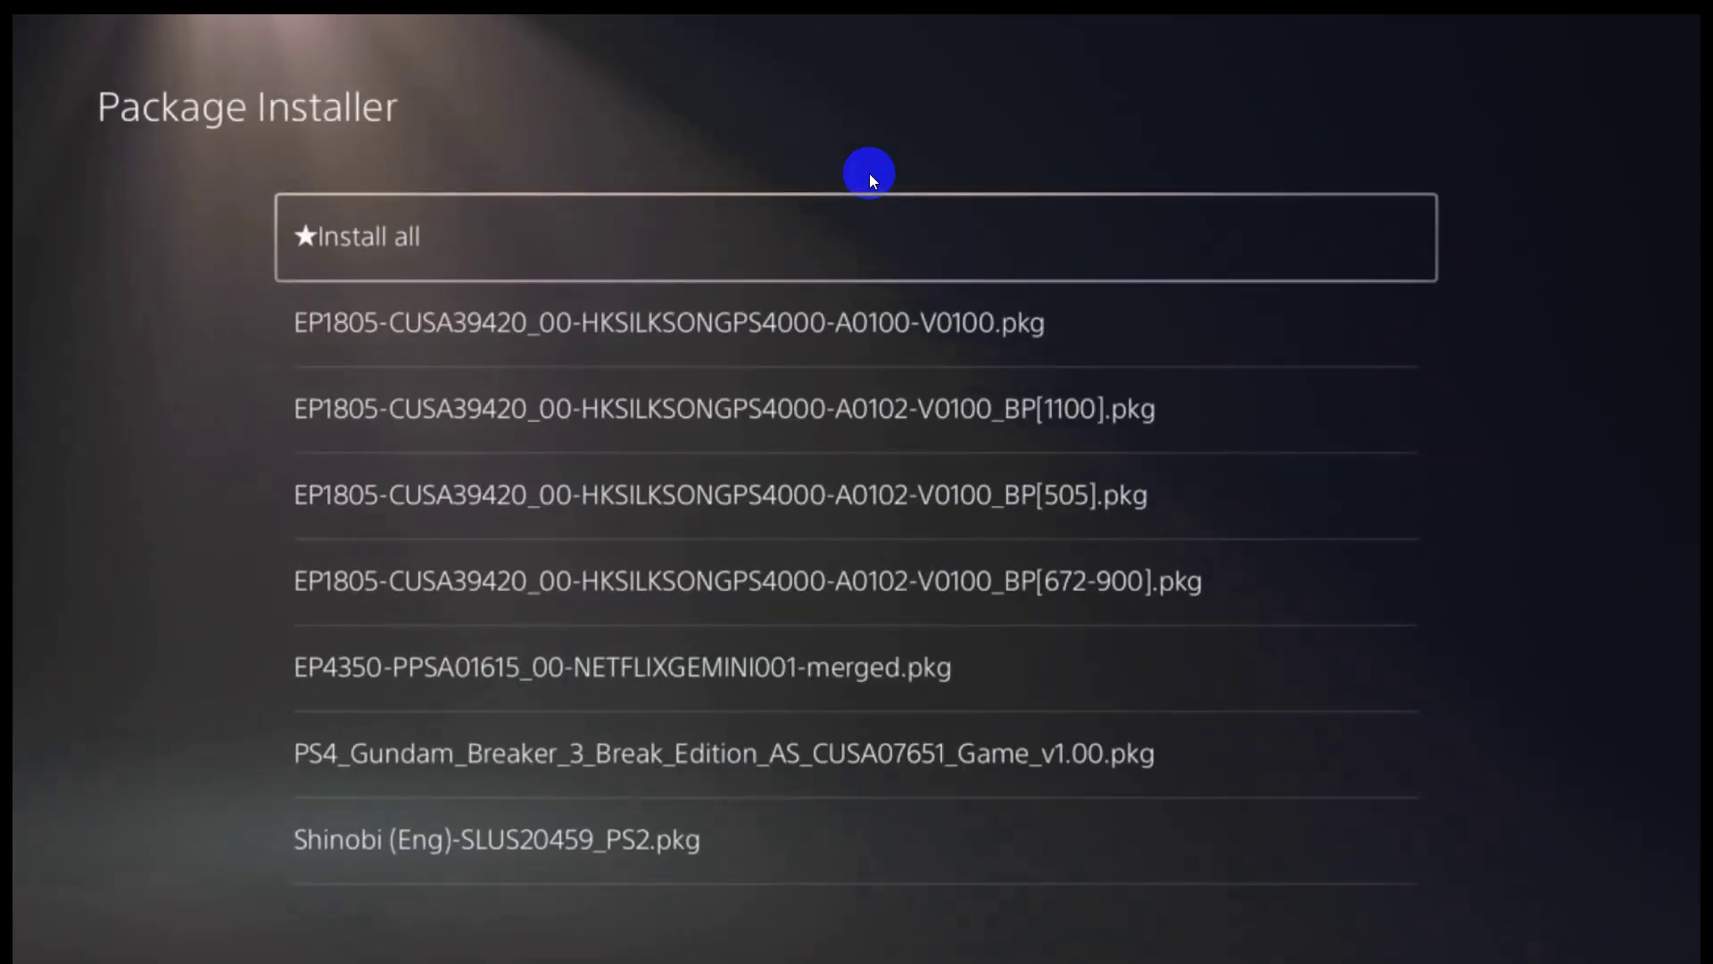